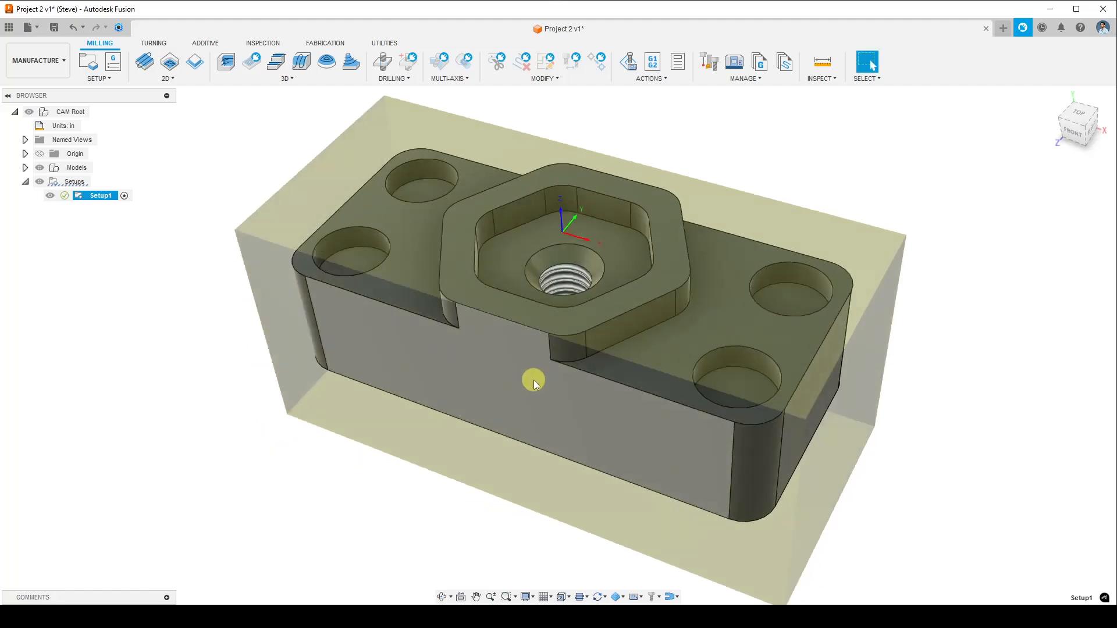
Examine the part's top side within the stock, including the hexagonal boss, its pocket and the four corner holes
middle_click_drag(326, 389, 481, 315, "shift")
middle_click_drag(960, 387, 970, 365, "shift")
middle_click_drag(426, 546, 444, 510, "shift")
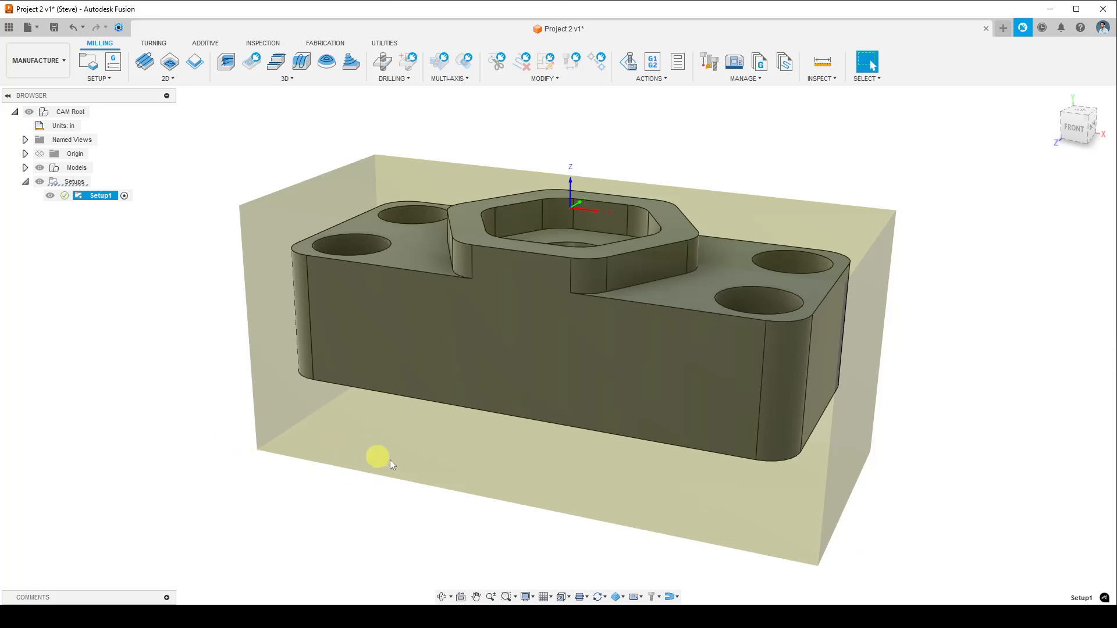
middle_click_drag(520, 472, 512, 496, "shift")
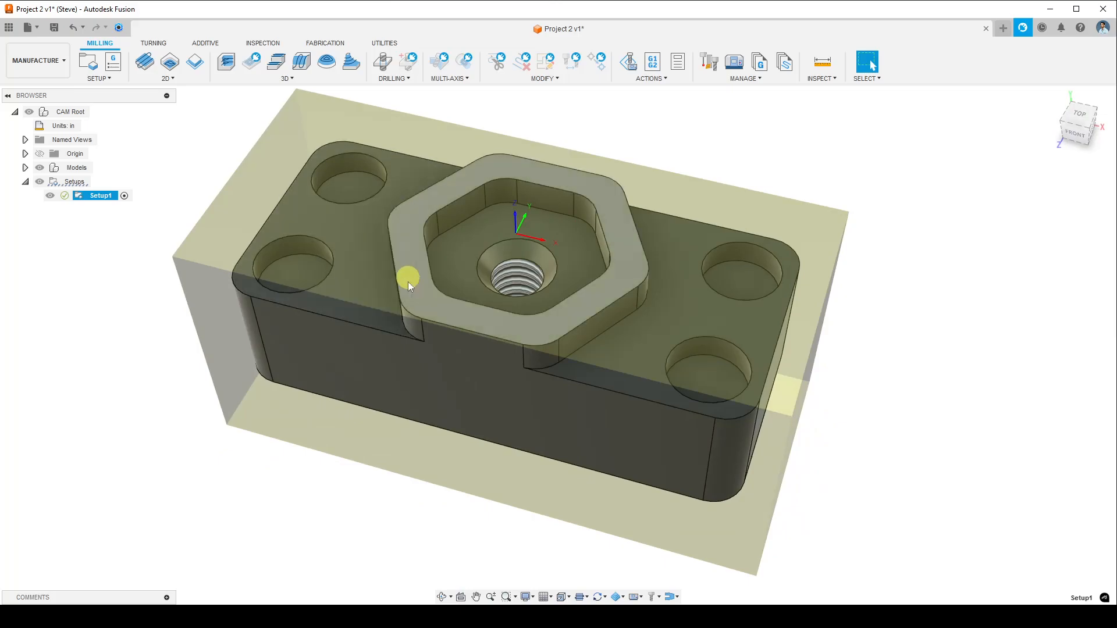
mouse_move(469, 285)
middle_mouse_down("shift")
mouse_move(449, 306)
mouse_move(462, 289)
mouse_move(456, 309)
mouse_move(495, 324)
mouse_move(473, 320)
mouse_move(486, 287)
mouse_move(453, 302)
mouse_move(461, 287)
middle_mouse_up("shift")
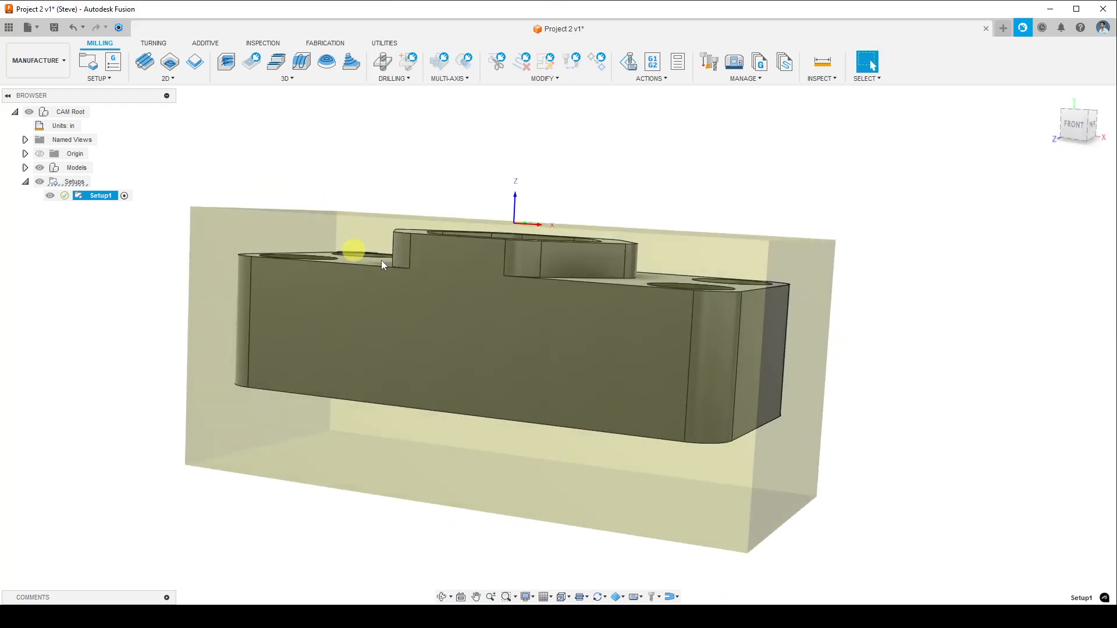
middle_click_drag(379, 259, 372, 287, "shift")
scroll(512, 284, "down", 1)
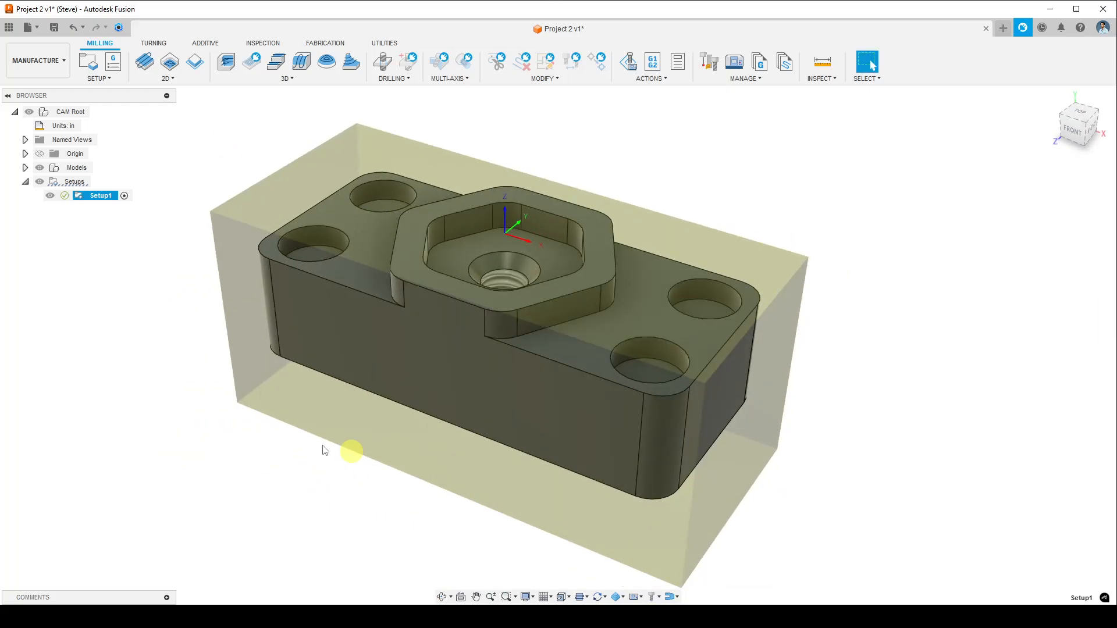
middle_click_drag(362, 220, 494, 370, "shift")
middle_click_drag(431, 349, 449, 386)
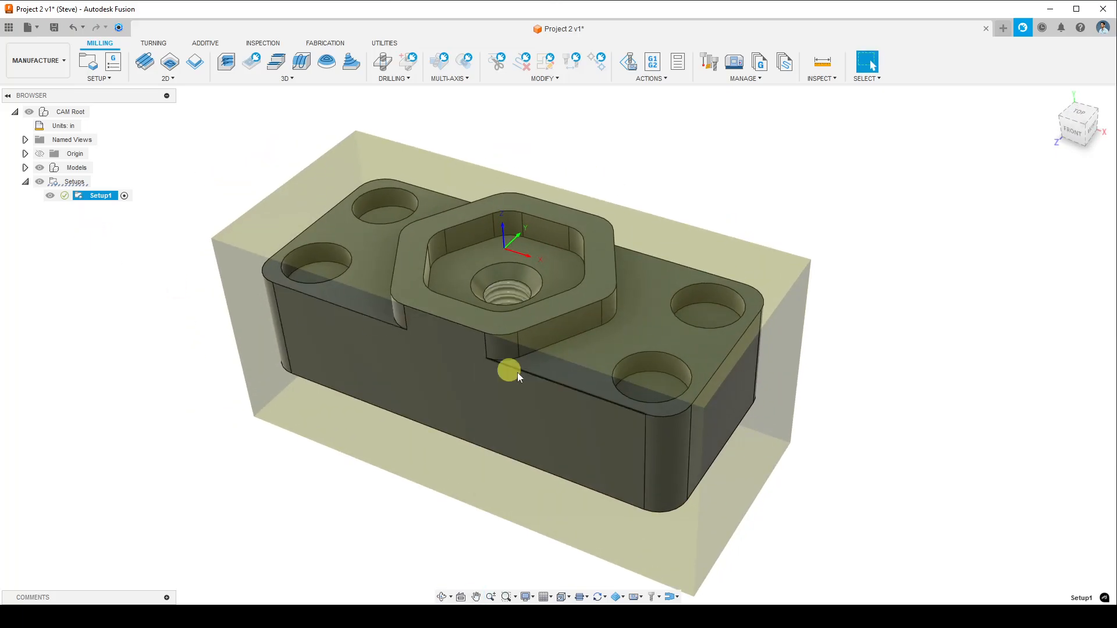
Examine the part's underside and central threaded hole within the stock, comparing them with the top-side features
middle_click_drag(434, 459, 455, 167, "shift")
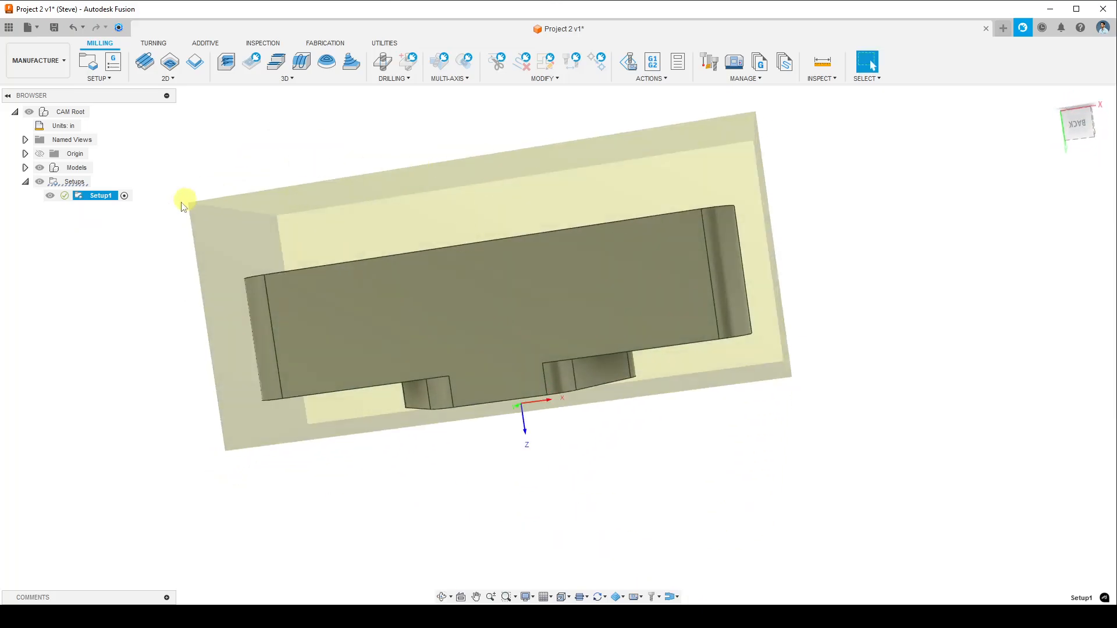
middle_click_drag(562, 245, 550, 271, "shift")
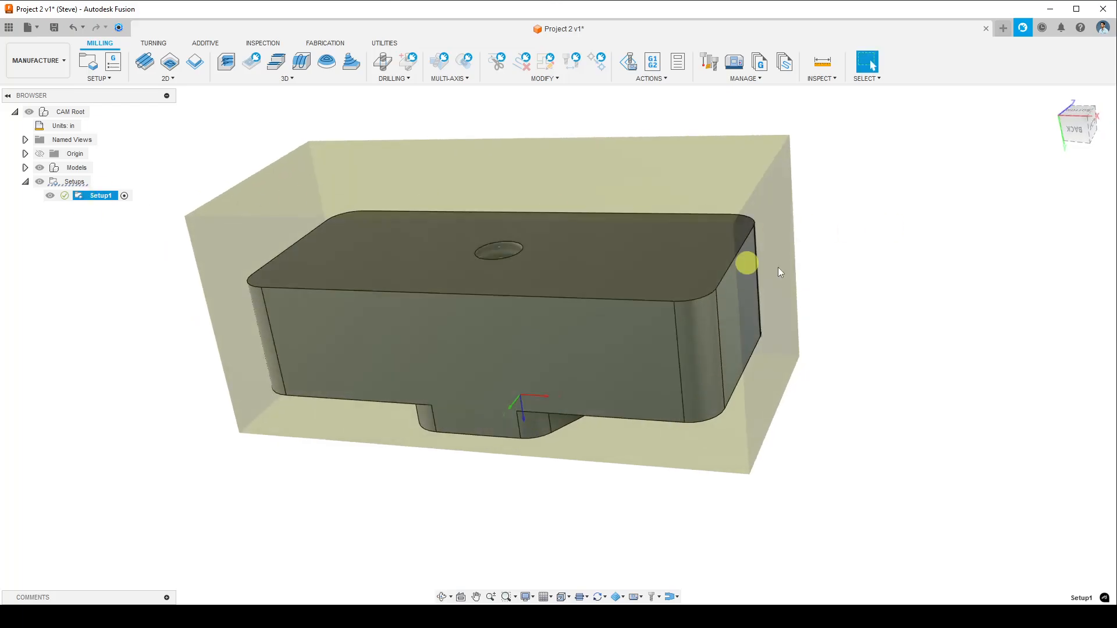
middle_click_drag(437, 278, 422, 376, "shift")
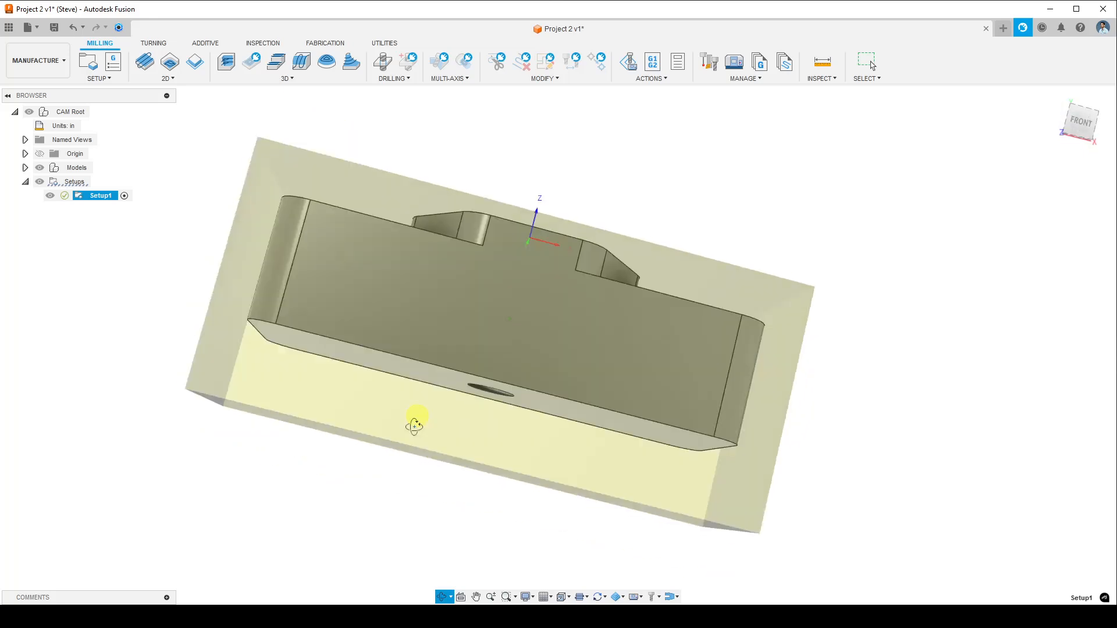
middle_click_drag(442, 349, 450, 402, "shift")
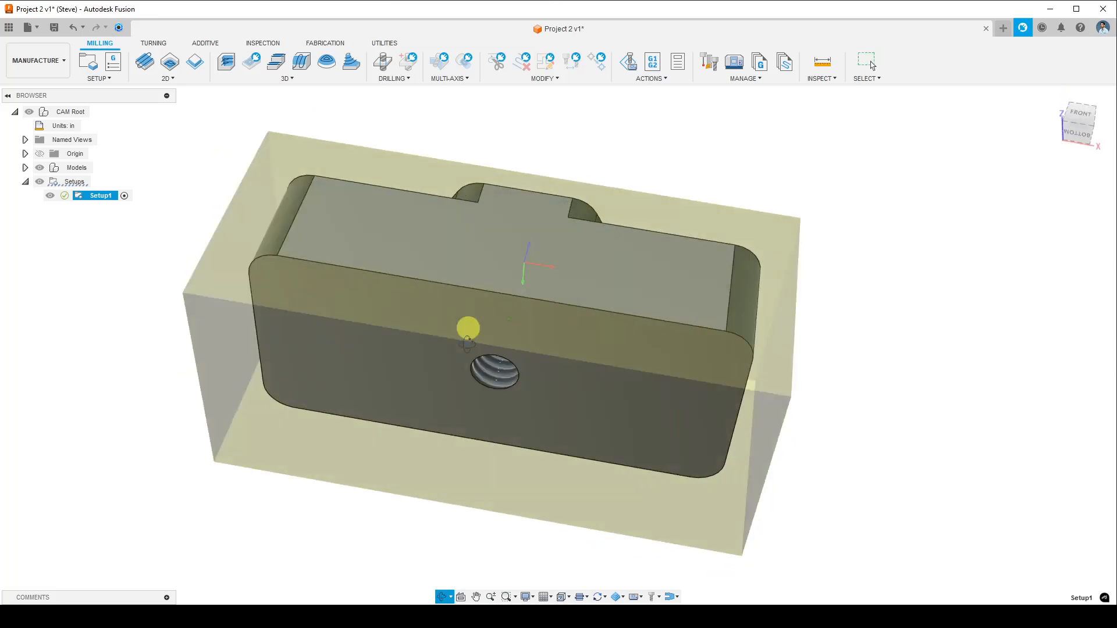
middle_click_drag(488, 366, 544, 325)
mouse_move(544, 333)
middle_mouse_down("shift")
mouse_move(544, 321)
mouse_move(540, 331)
middle_mouse_up("shift")
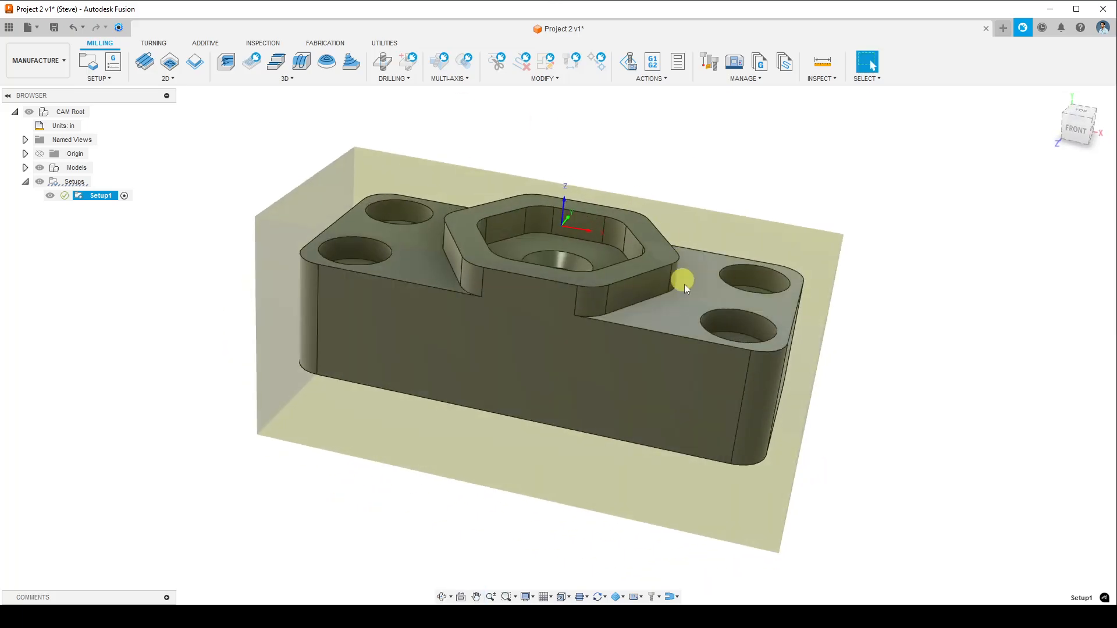
middle_click_drag(512, 467, 513, 263, "shift")
middle_click_drag(536, 138, 504, 186)
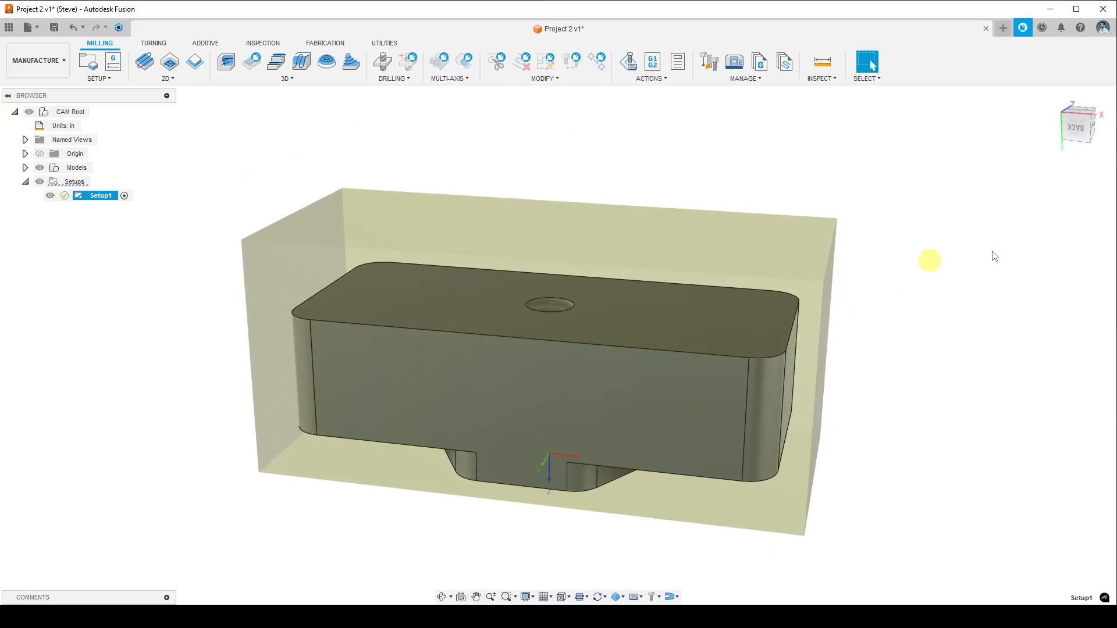
middle_click_drag(473, 334, 486, 287)
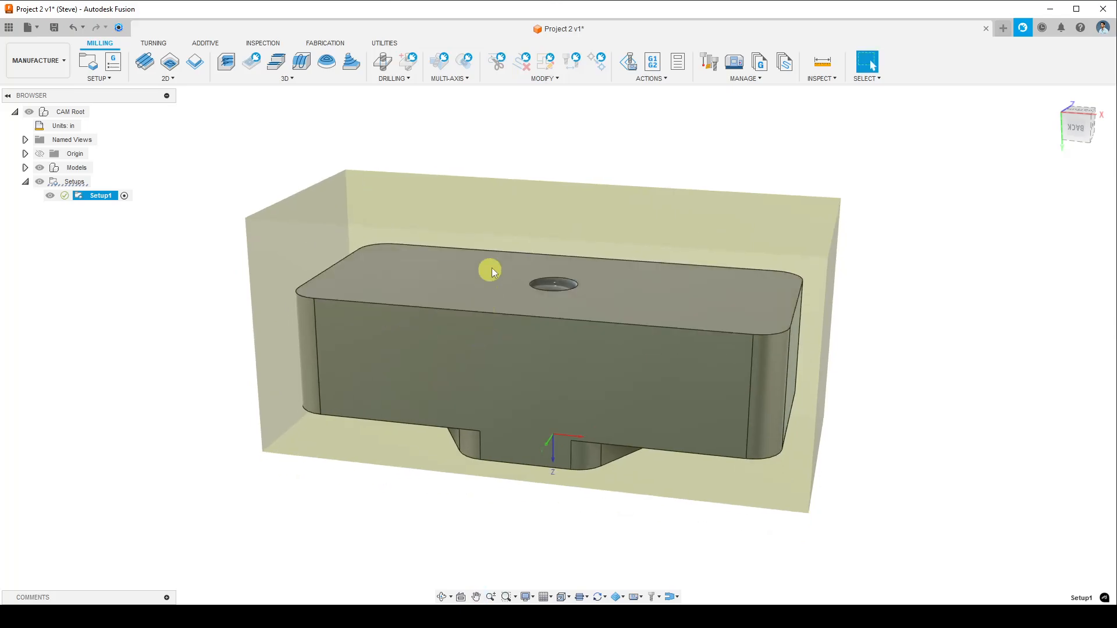
middle_click_drag(512, 229, 584, 296, "shift")
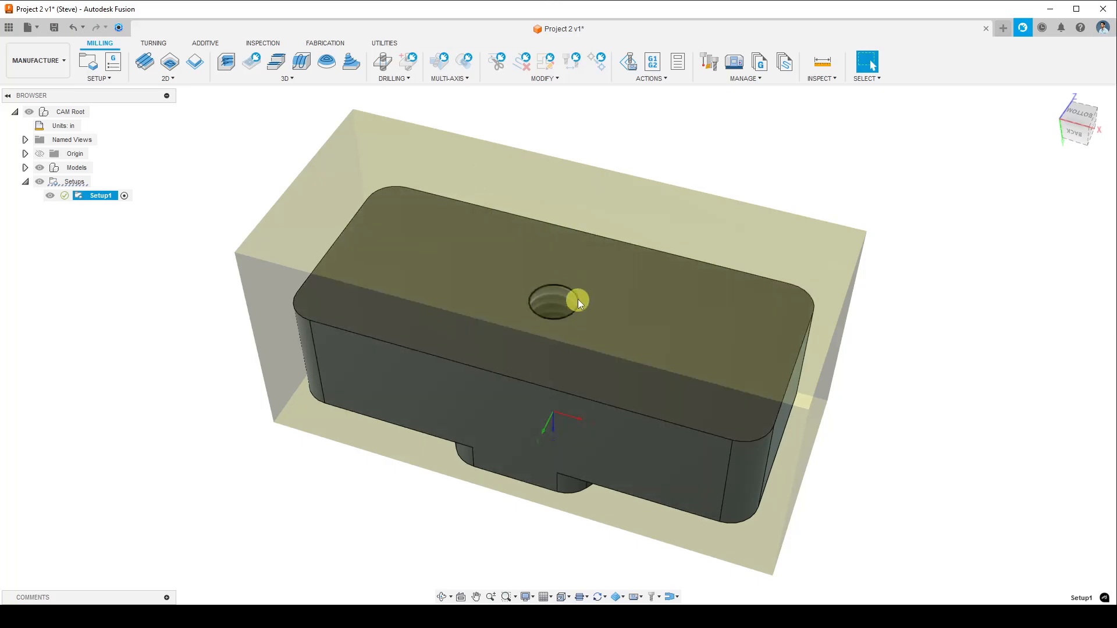
middle_click_drag(579, 299, 492, 390, "shift")
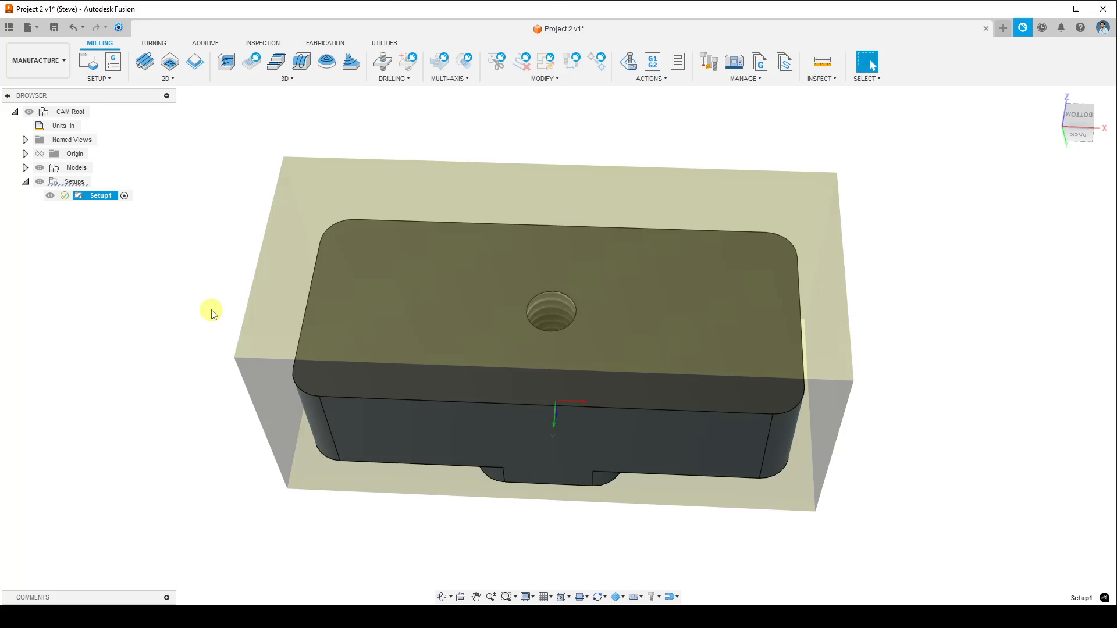
middle_click_drag(675, 351, 623, 355, "shift")
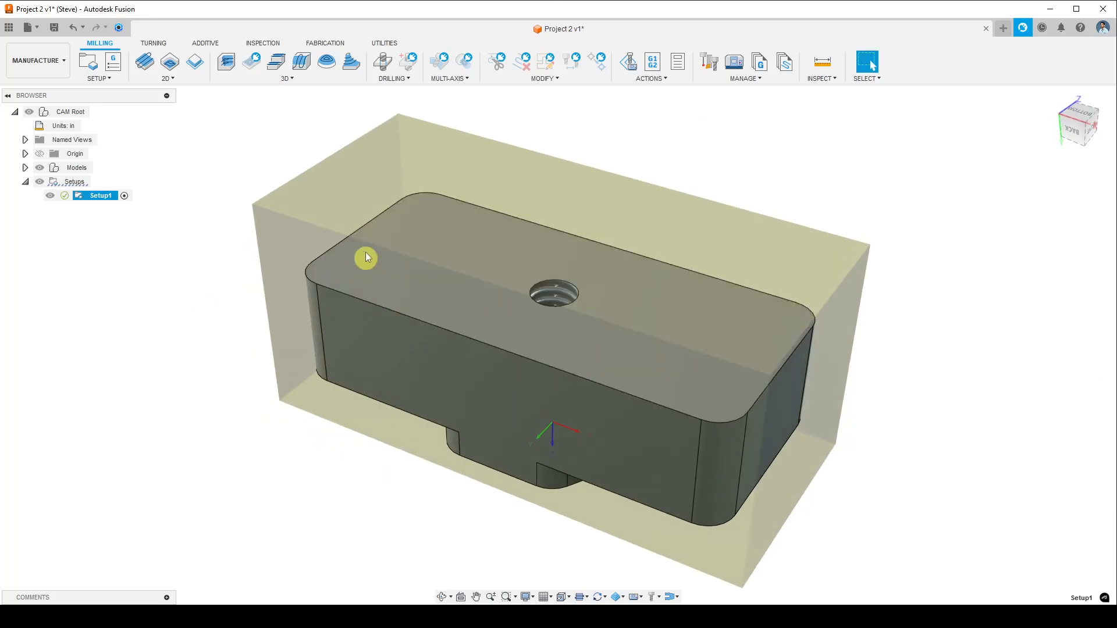
middle_click_drag(559, 360, 439, 213, "shift")
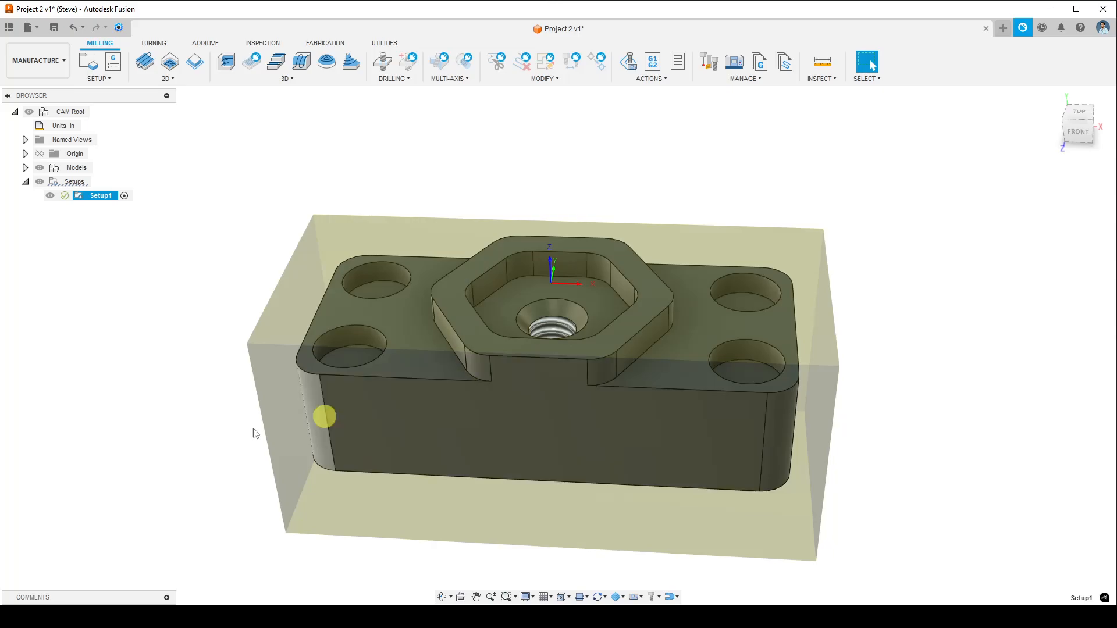
Show the stock of Setup1 and inspect the material above the hexagonal boss from the front
middle_click_drag(189, 468, 158, 474, "shift")
left_click(188, 410)
middle_click_drag(279, 448, 216, 333, "shift")
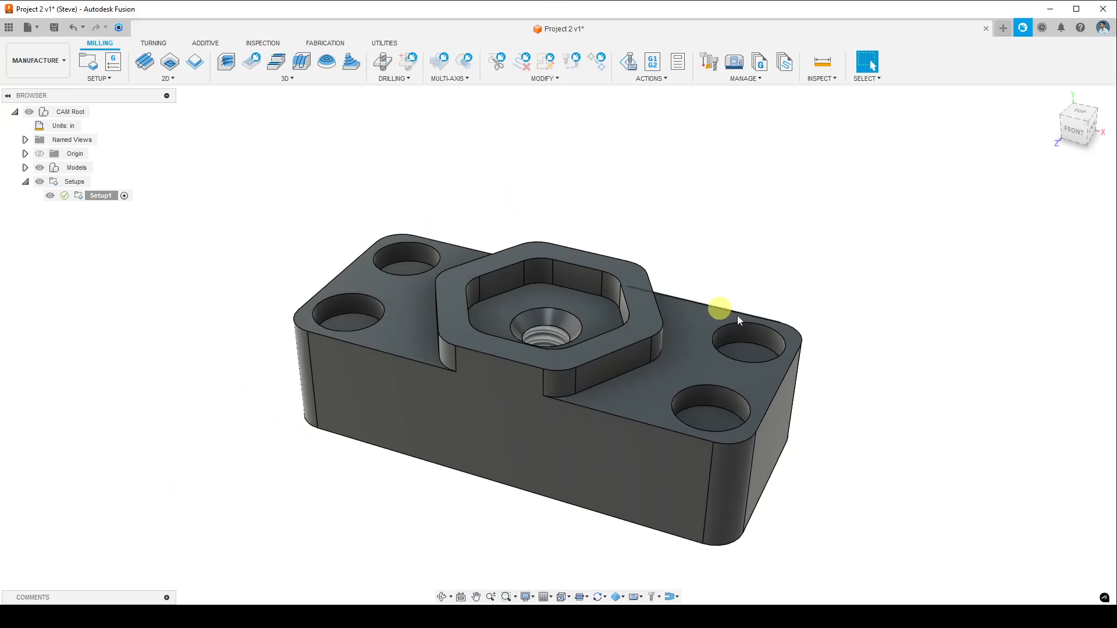
left_click(99, 196)
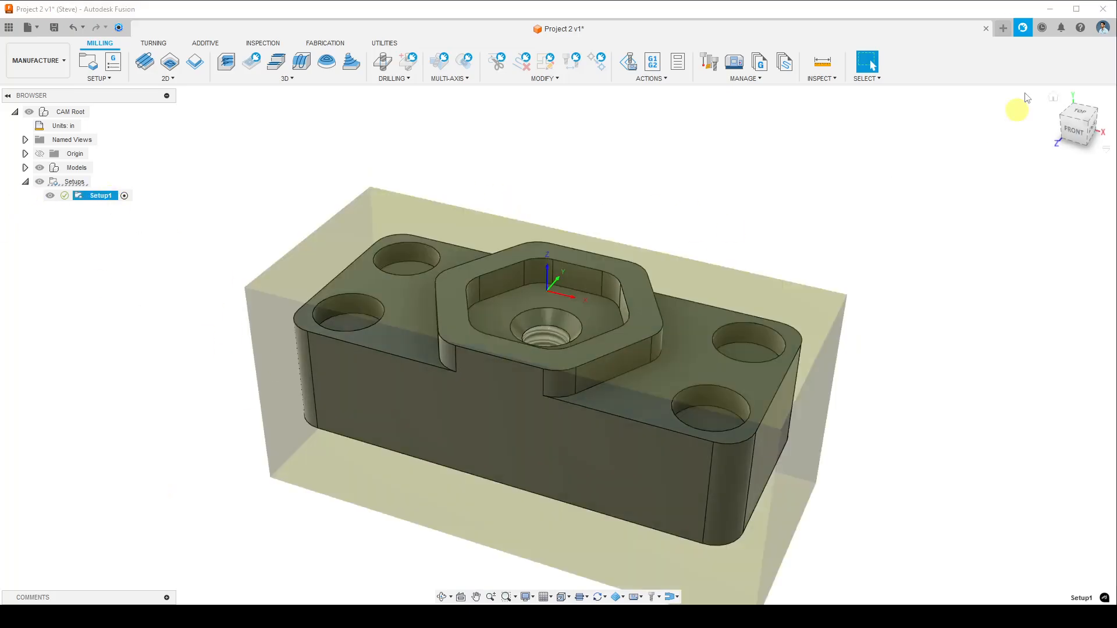
left_click(1067, 132)
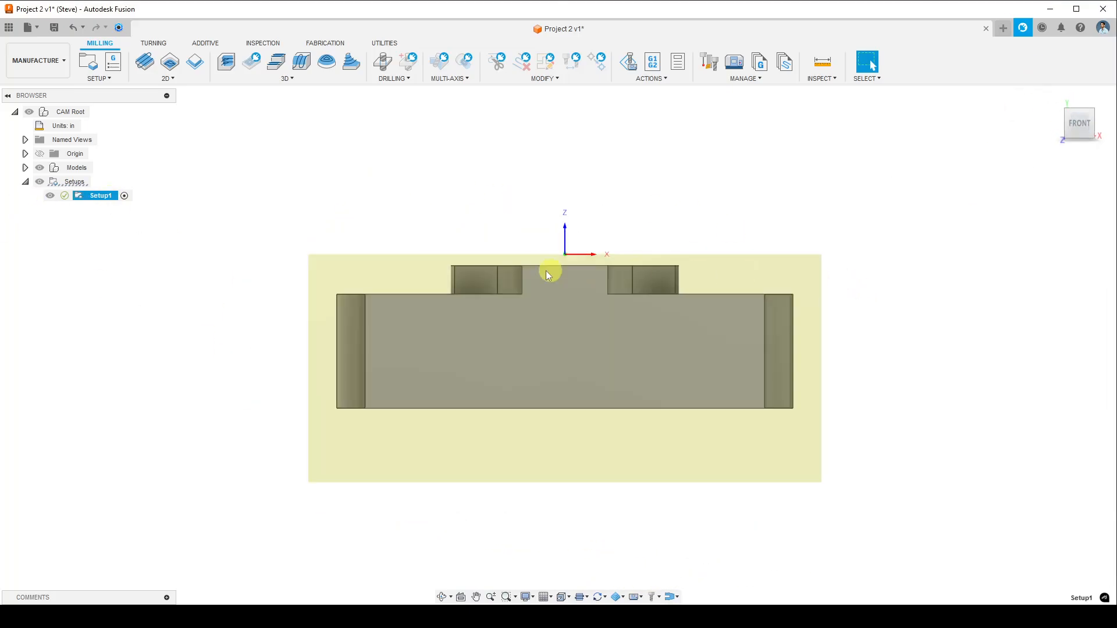
scroll(564, 270, "up", 3)
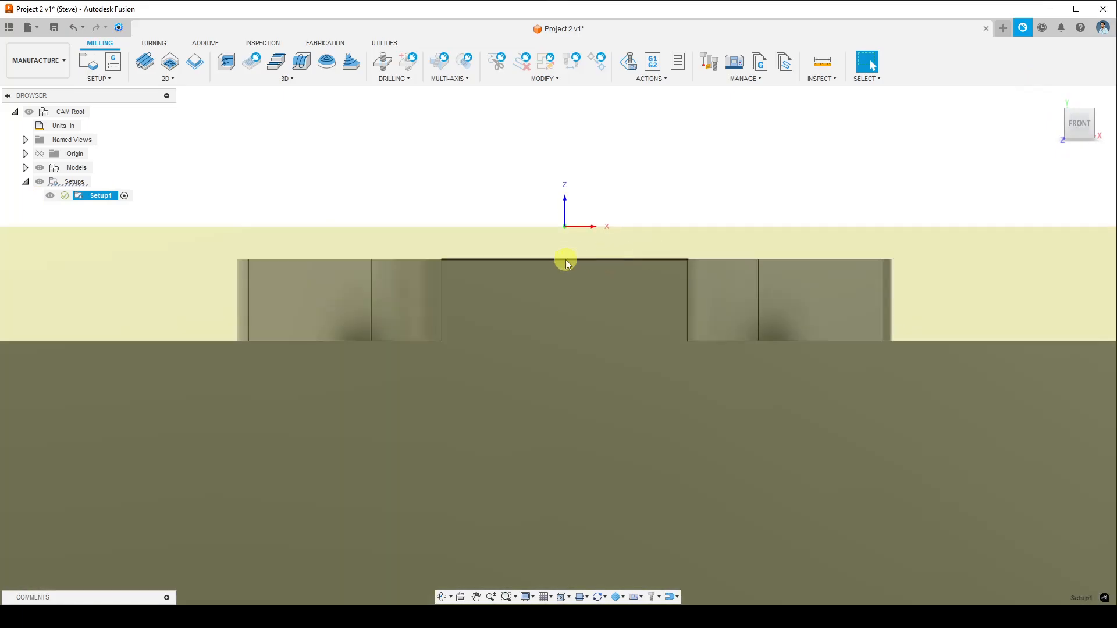
scroll(566, 259, "down", 3)
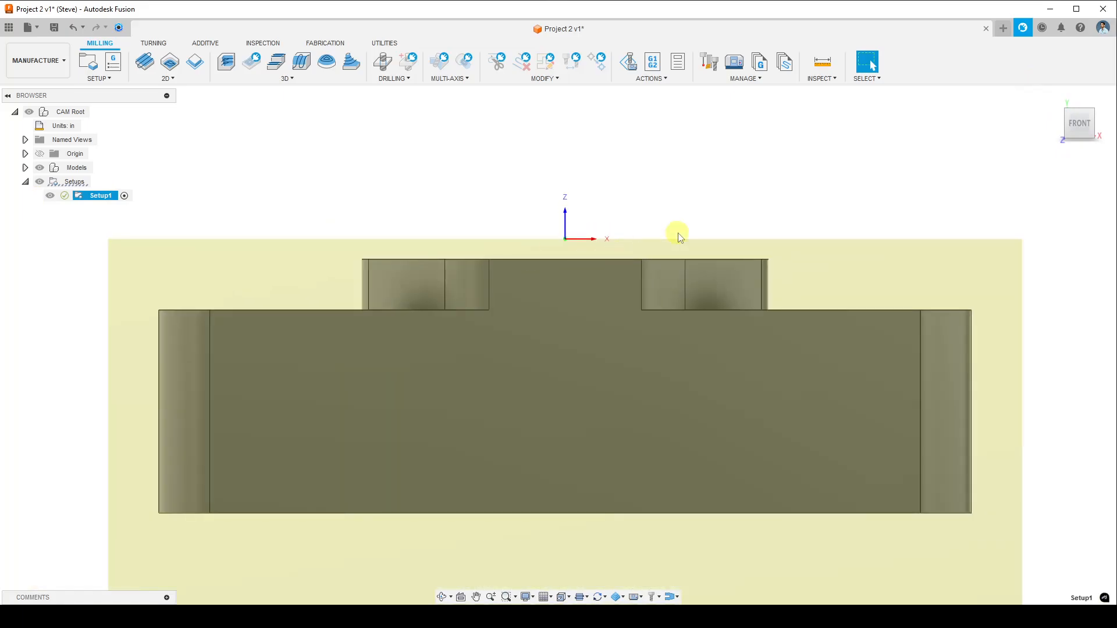
middle_click_drag(666, 224, 635, 249, "shift")
scroll(635, 249, "down", 3)
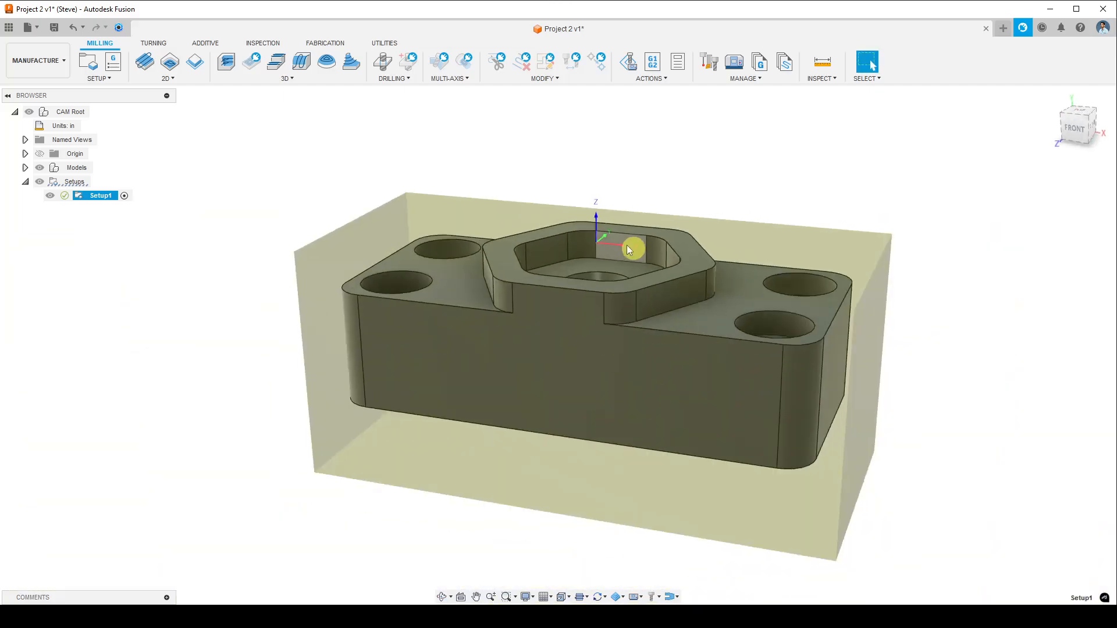
Start a 2D Face operation and assign the 2" Face Mill from the CNC Beginner (HAAS VF2) library
left_click(183, 81)
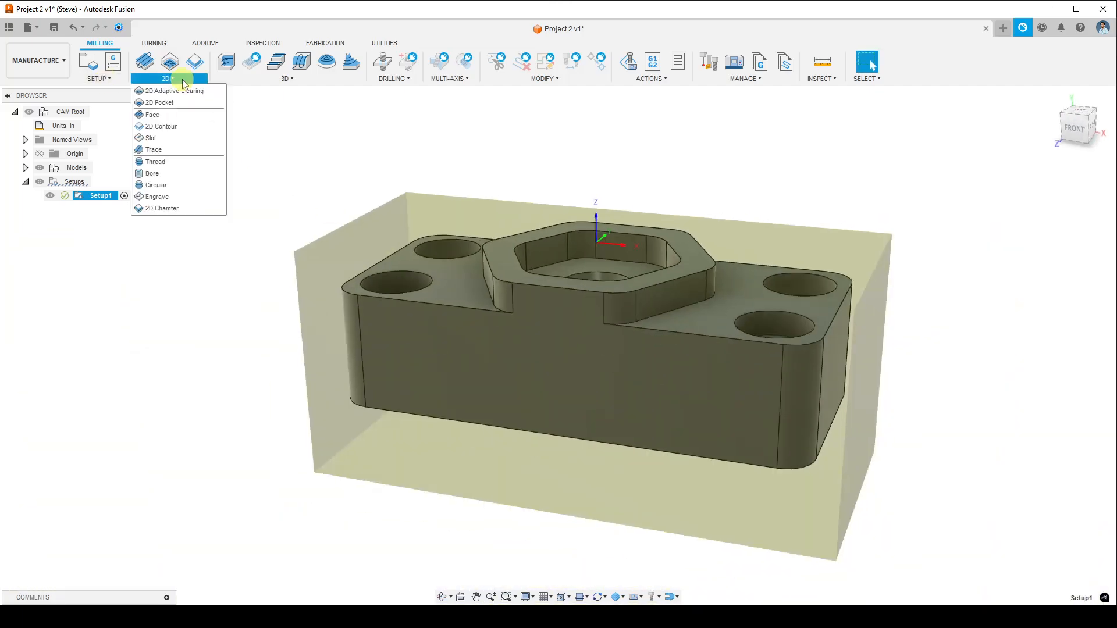
left_click(183, 118)
middle_click_drag(582, 212, 548, 228)
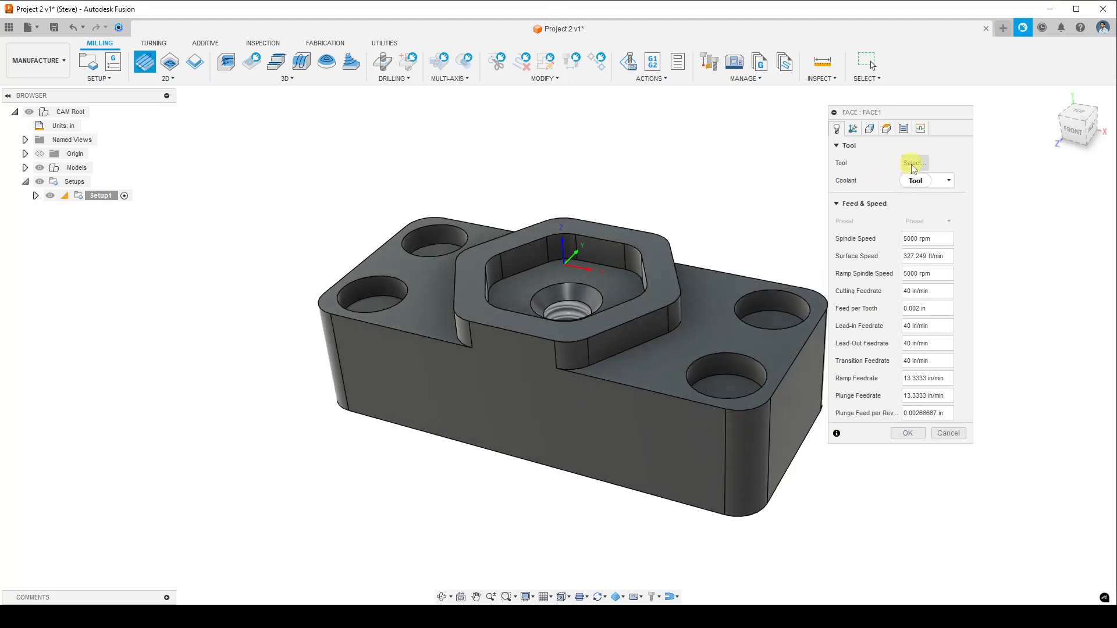
left_click(911, 164)
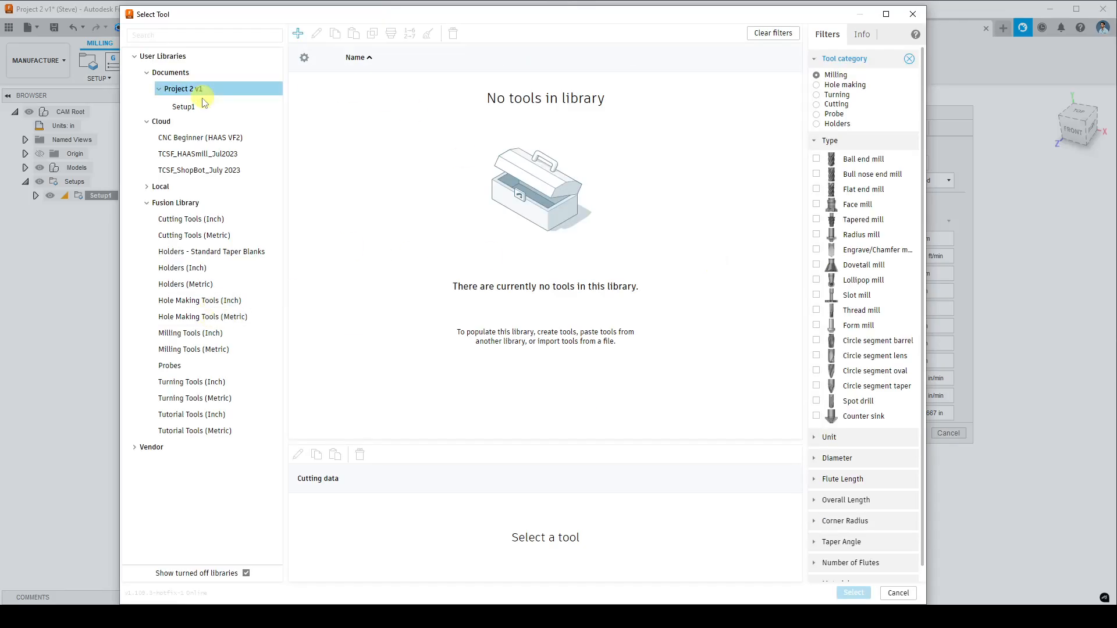
left_click(245, 139)
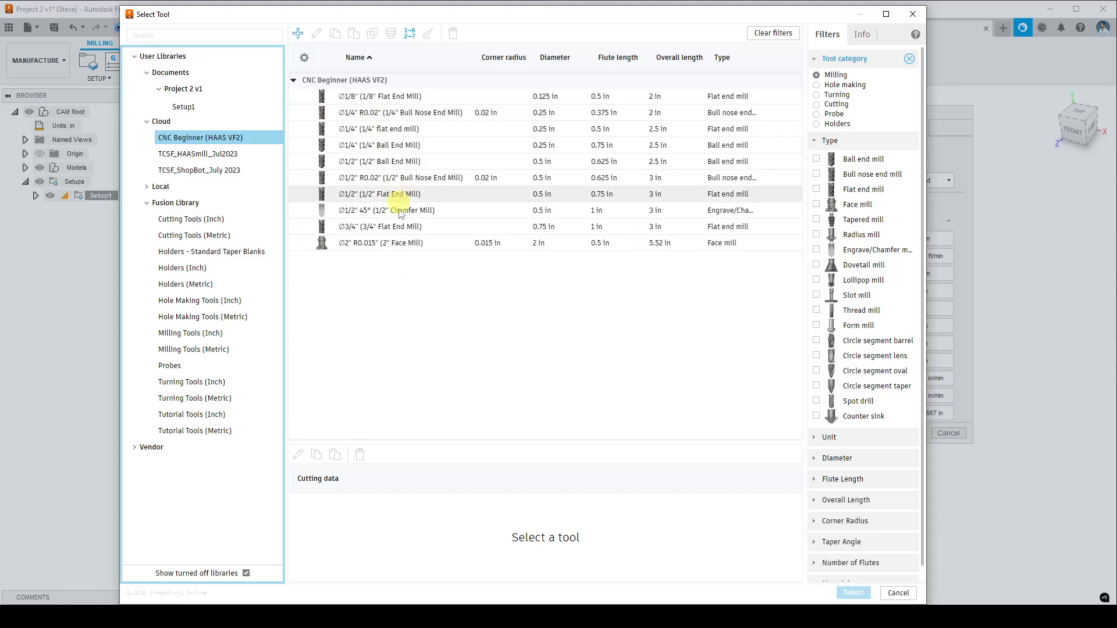
left_click(270, 140)
left_click(436, 244)
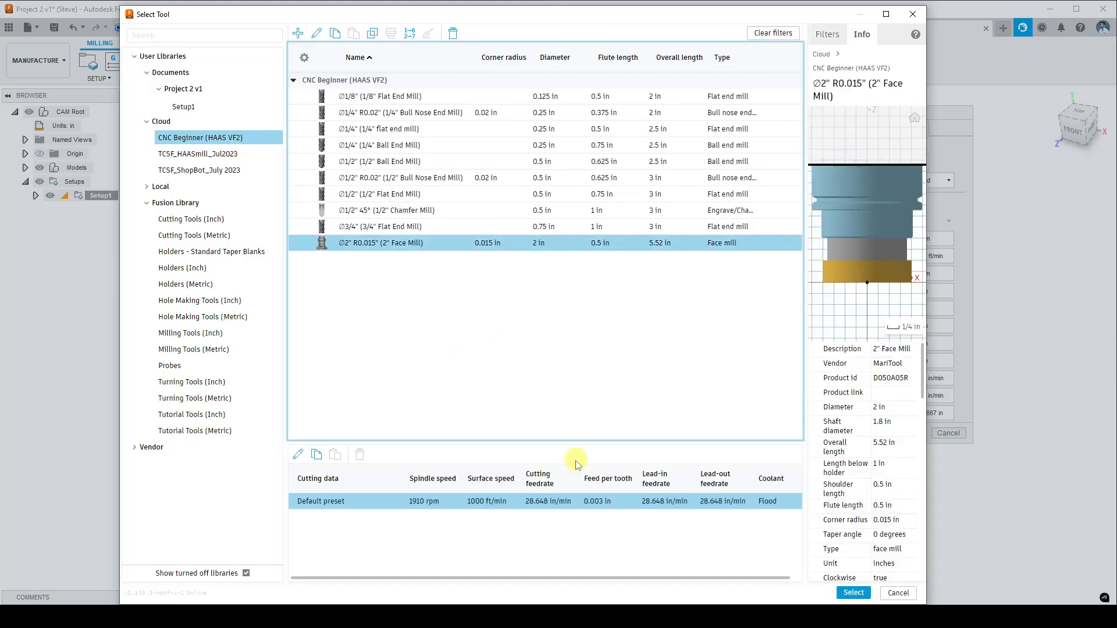
left_click(854, 594)
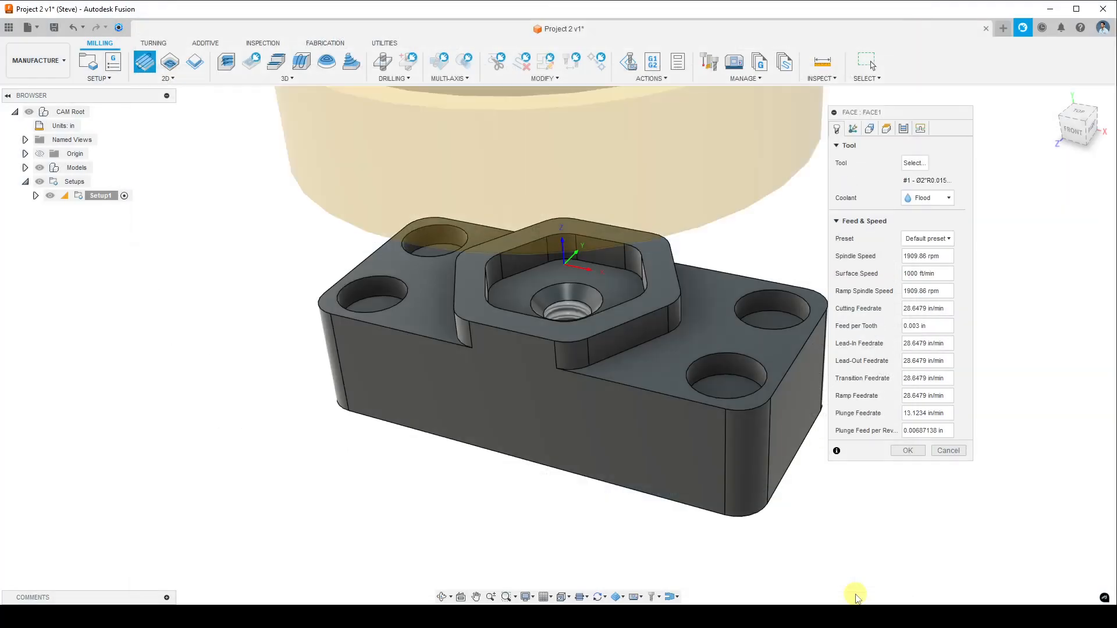
Review the face mill preview above the part and the Face operation's geometry, heights, passes, and feed and speed settings
scroll(401, 477, "down", 5)
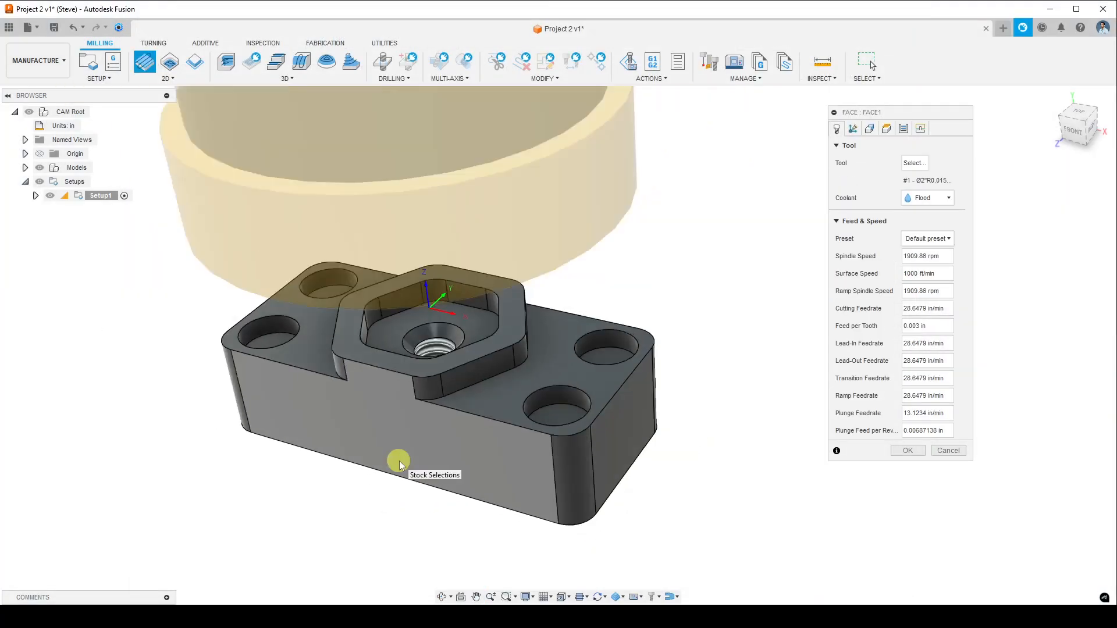
middle_click_drag(416, 465, 414, 443, "shift")
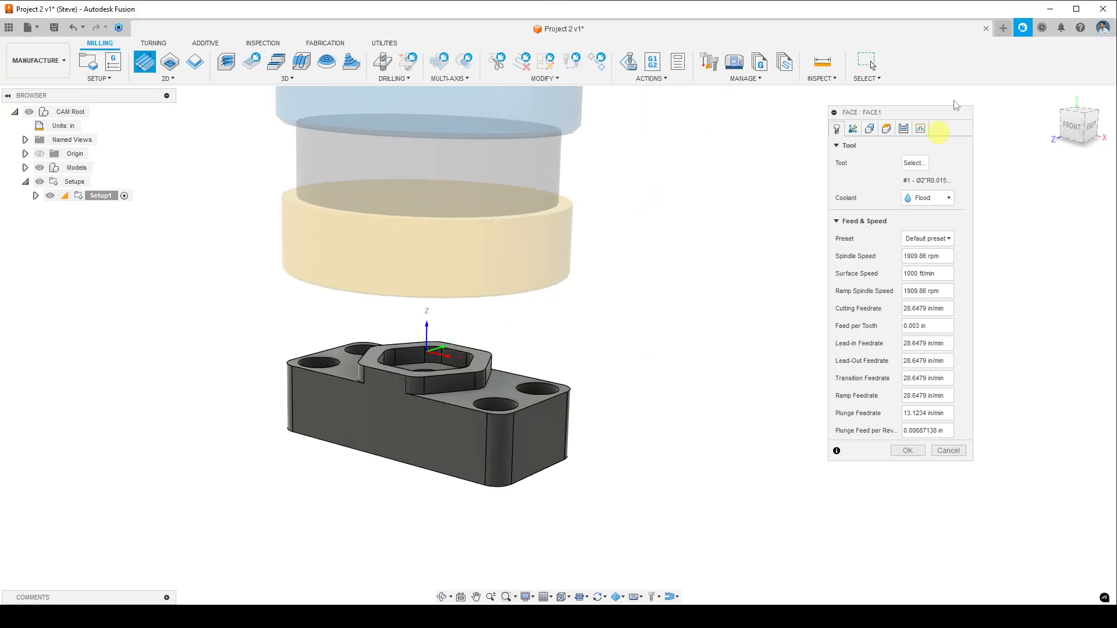
left_click_drag(929, 113, 817, 138)
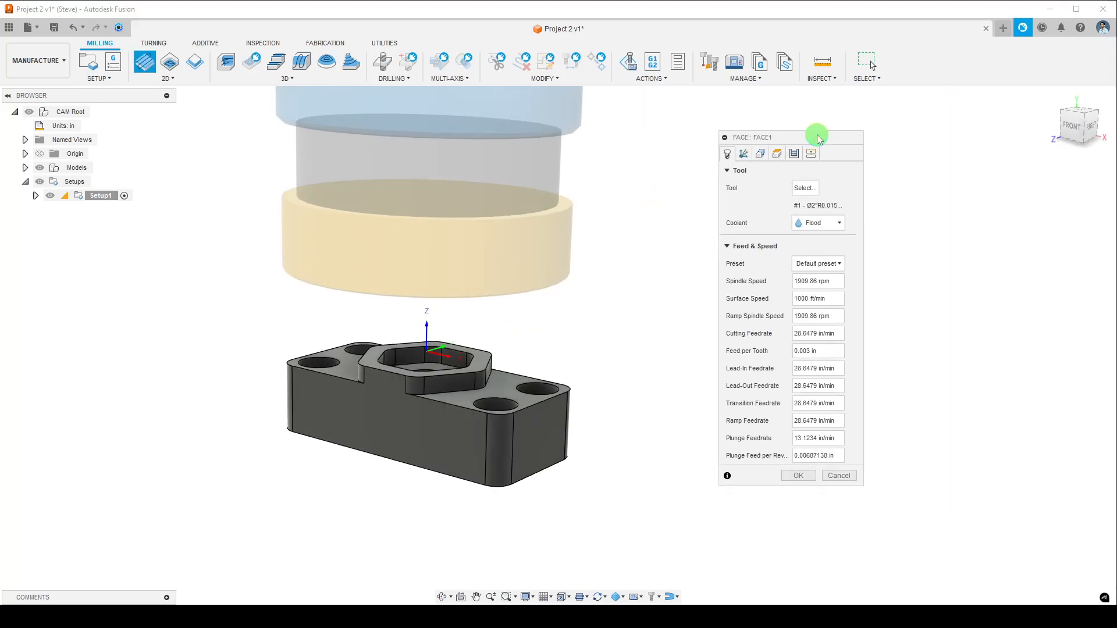
left_click(746, 155)
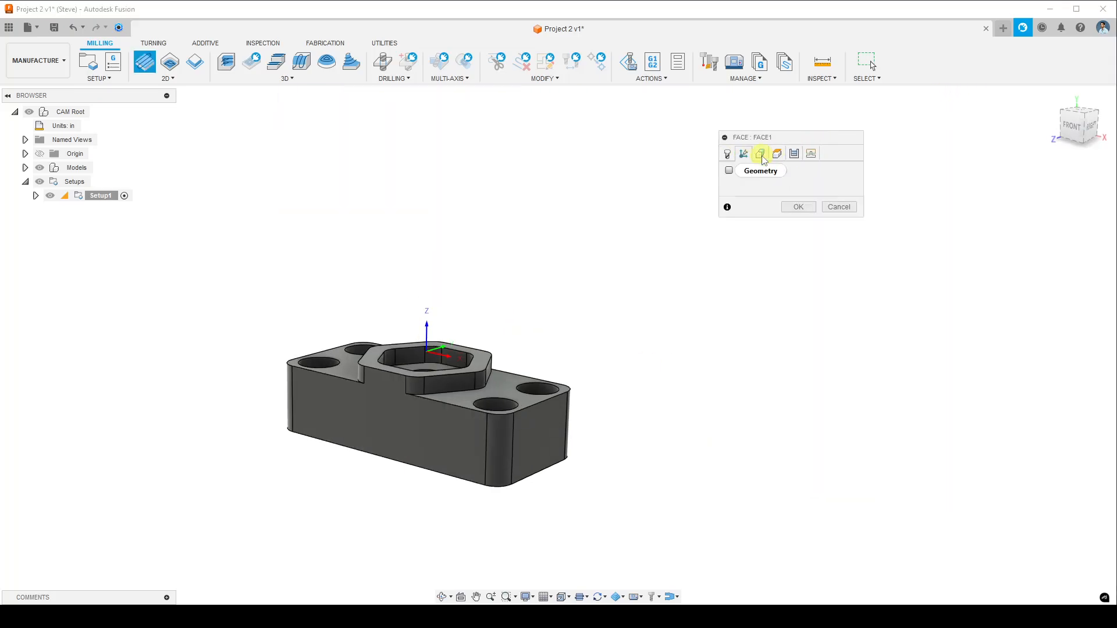
left_click(762, 154)
left_click(778, 155)
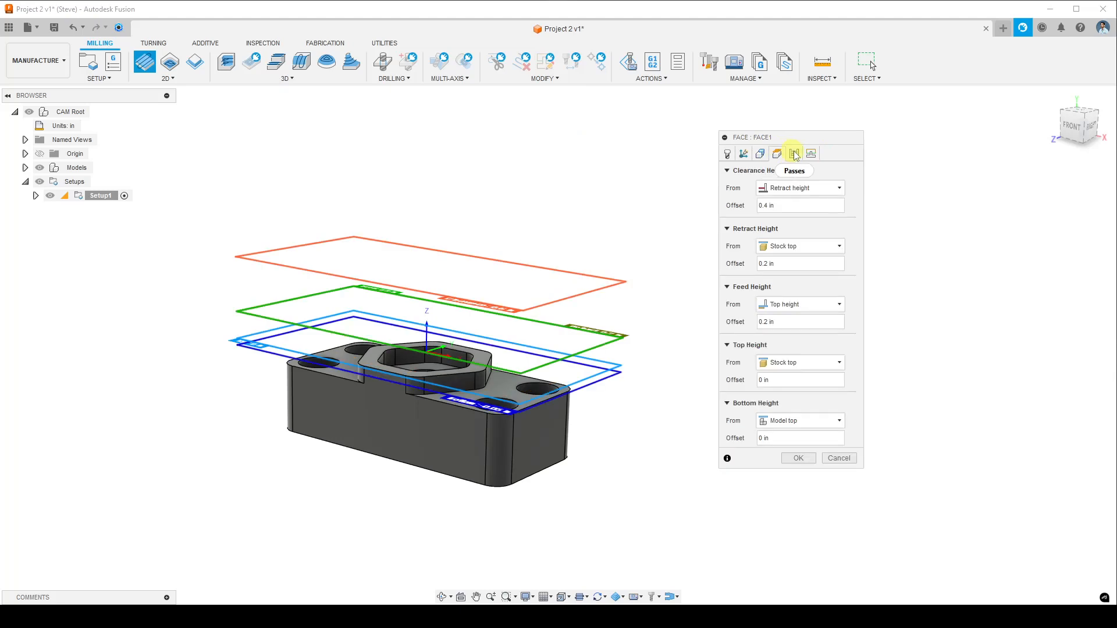
left_click(795, 154)
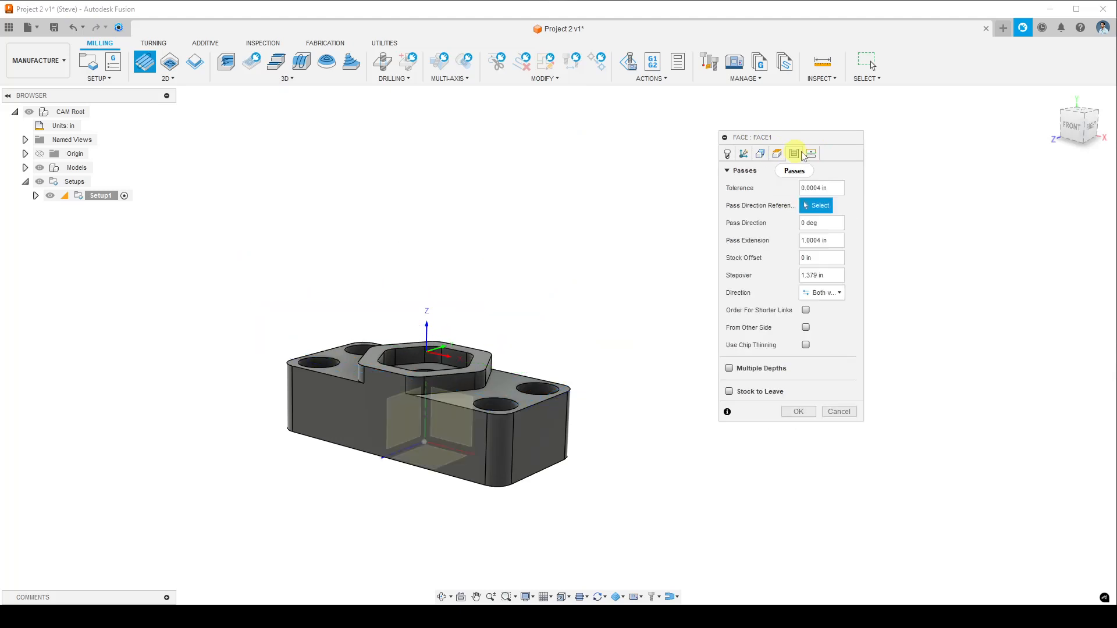
left_click(727, 154)
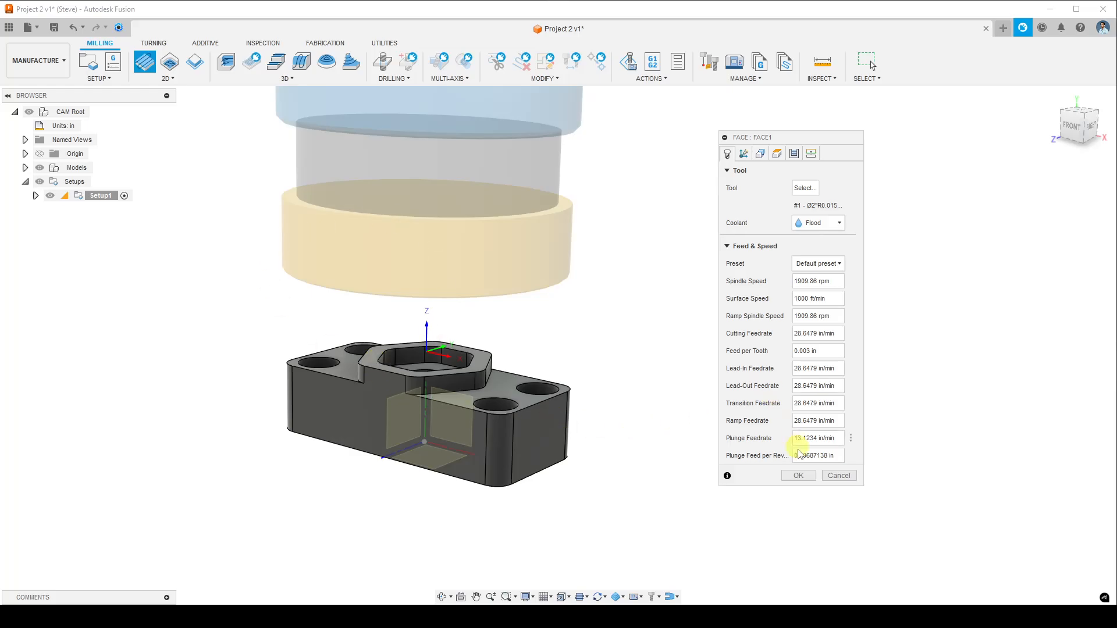
Accept the Face operation to generate its toolpath and inspect the pass over the part
left_click(802, 476)
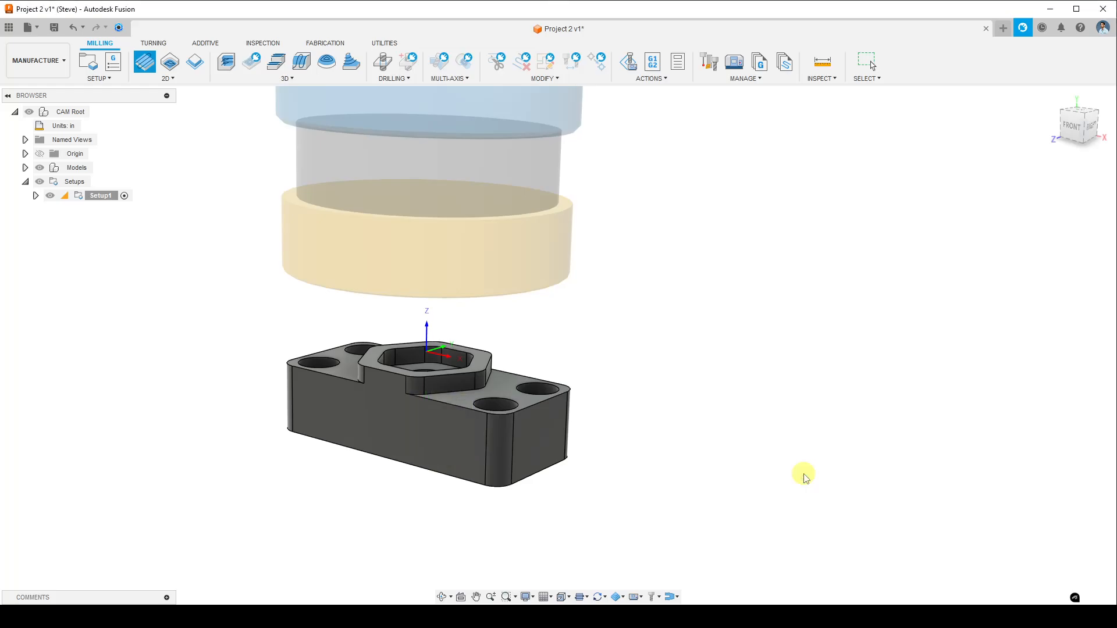
middle_click_drag(549, 449, 624, 399, "shift")
scroll(624, 399, "up", 2)
scroll(623, 399, "down", 4)
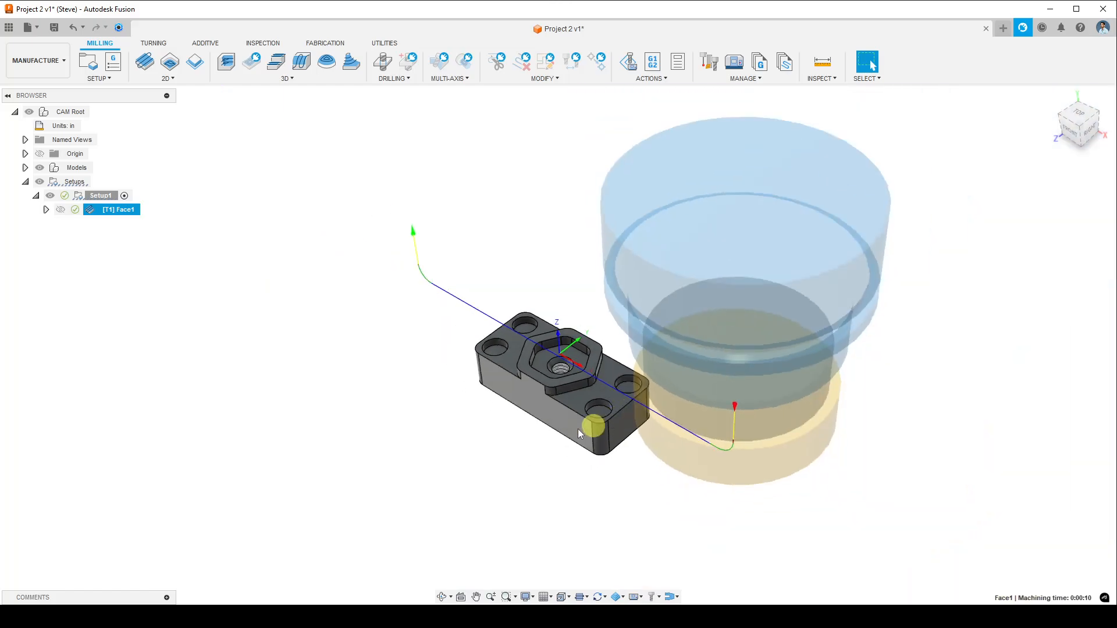
middle_click_drag(539, 424, 559, 403, "shift")
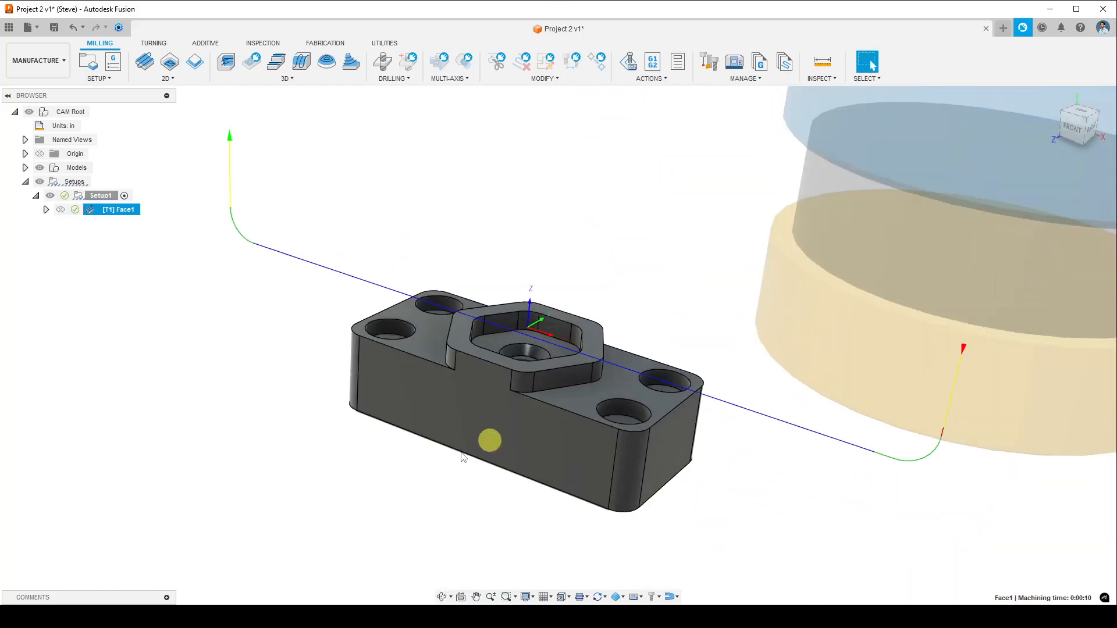
Simulate Setup1, pause the face mill partway through the cut, and inspect the cutting depth from the front
right_click(106, 195)
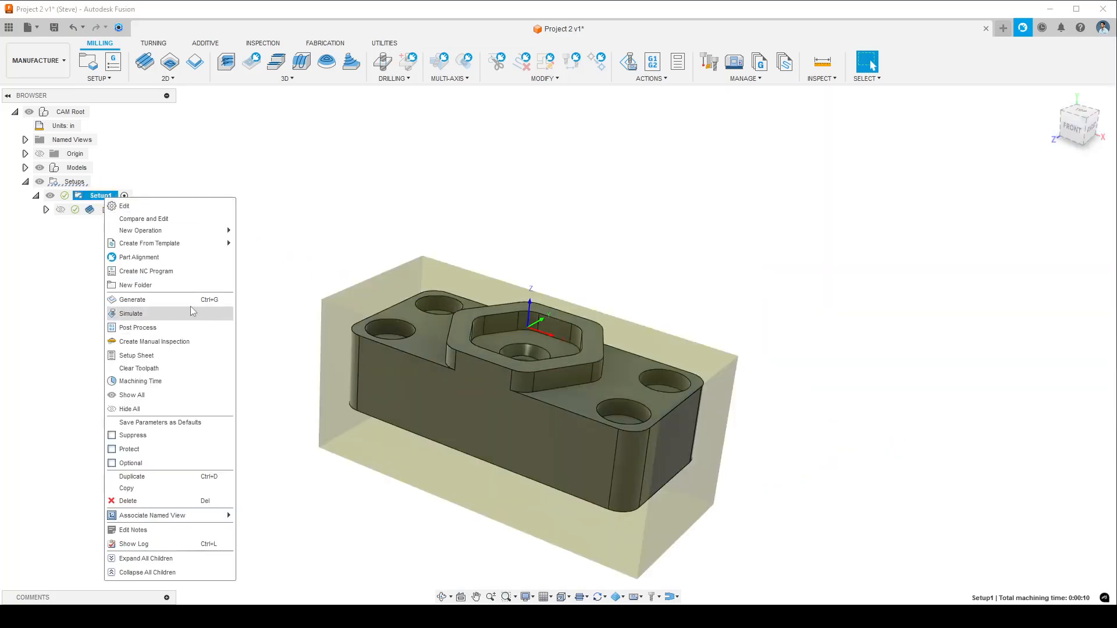
left_click(192, 314)
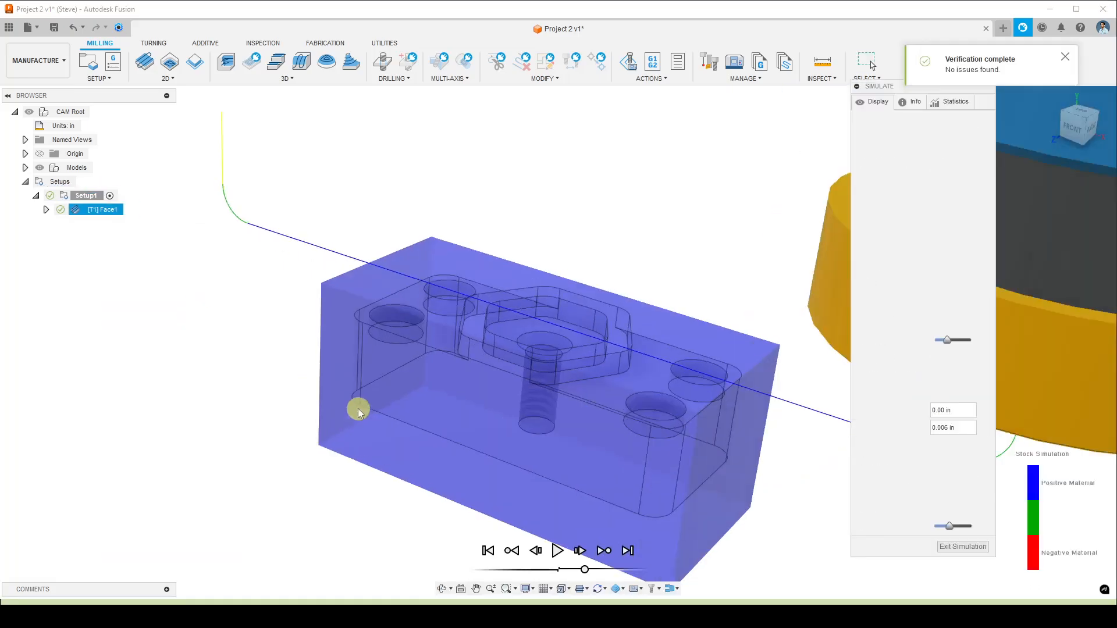
left_click(558, 551)
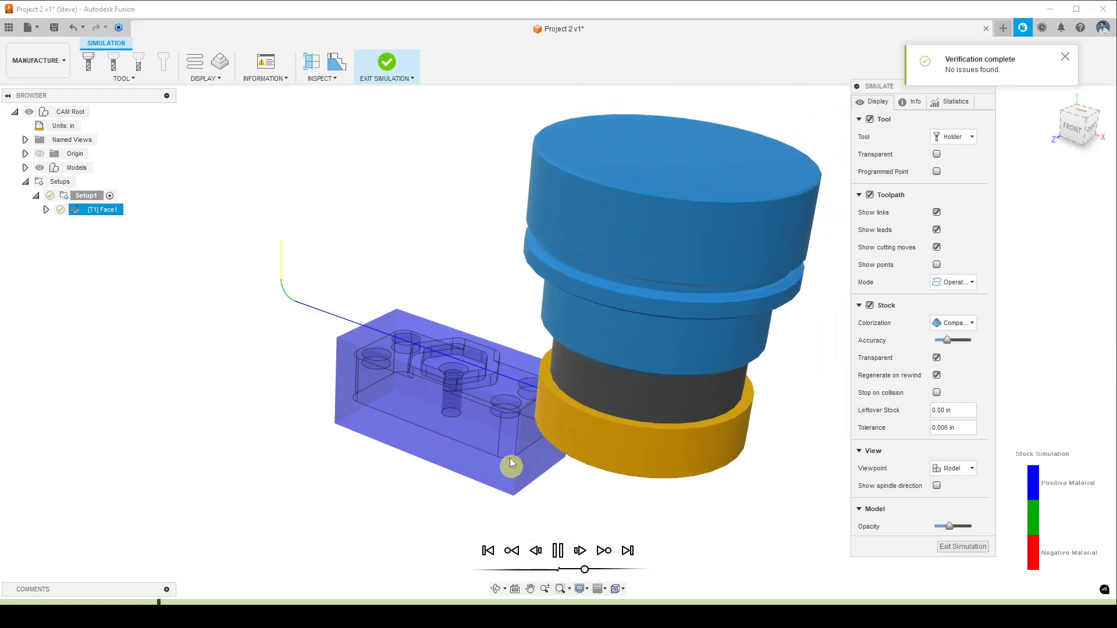
left_click(561, 553)
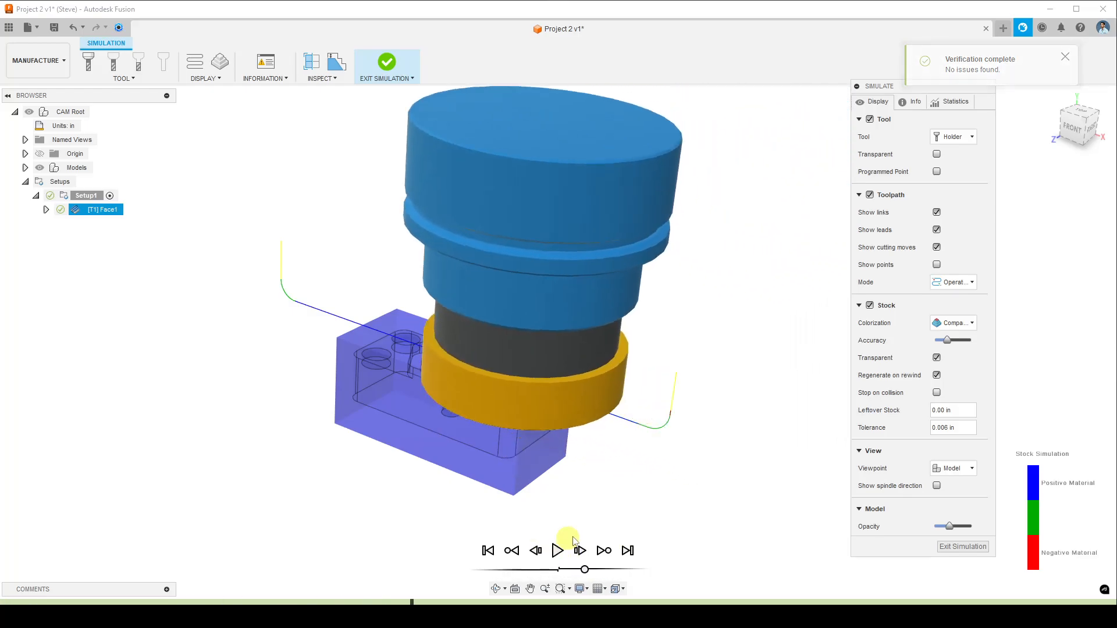
left_click(1070, 127)
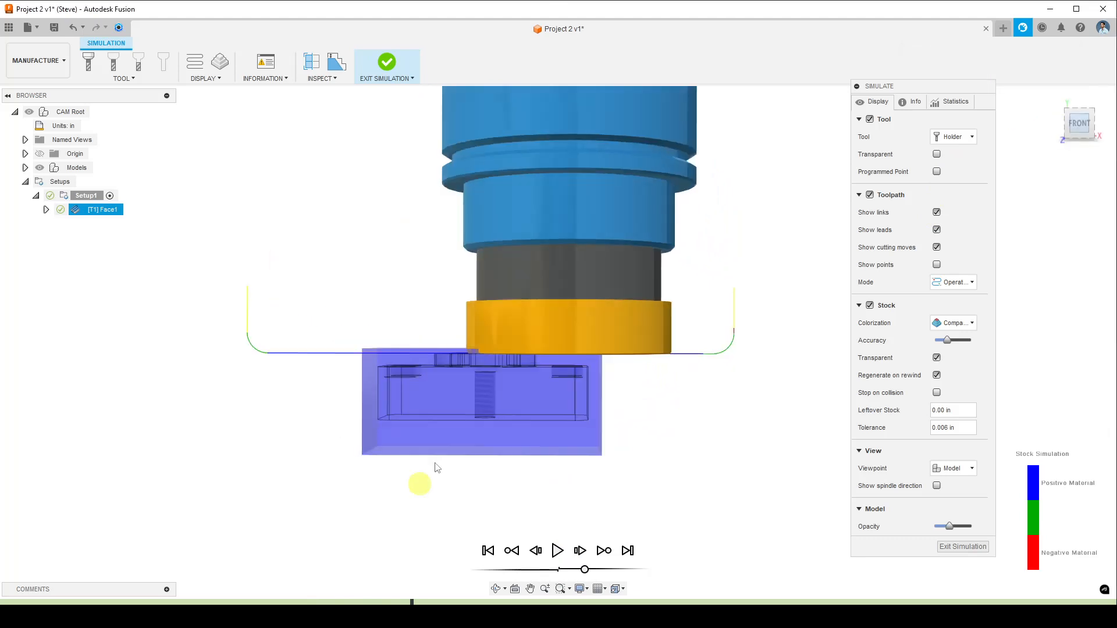
scroll(503, 412, "up", 3)
scroll(421, 198, "up", 2)
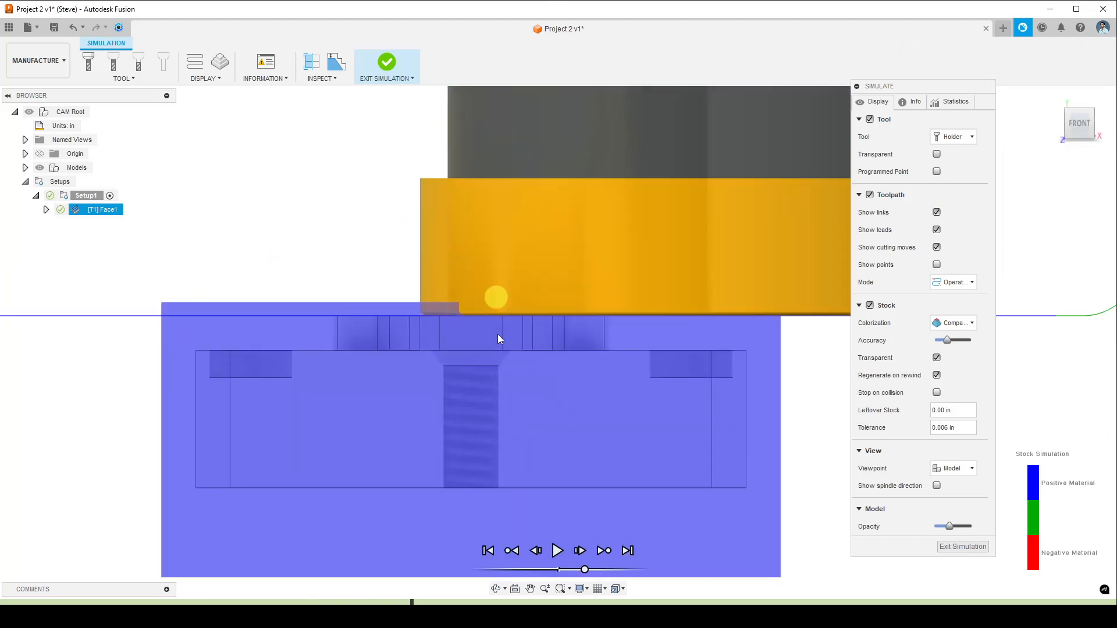
Resume the facing simulation, examine the stock comparison colours on the hexagonal boss, and exit the simulation
left_click(559, 551)
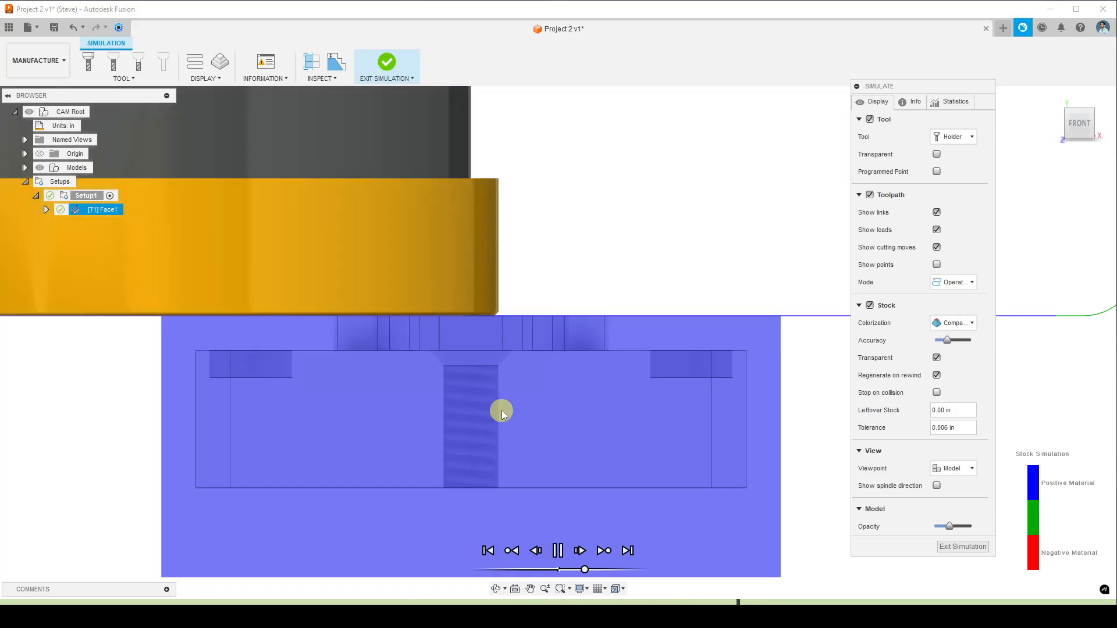
mouse_move(541, 372)
middle_mouse_down("shift")
mouse_move(496, 394)
mouse_move(549, 368)
middle_mouse_up("shift")
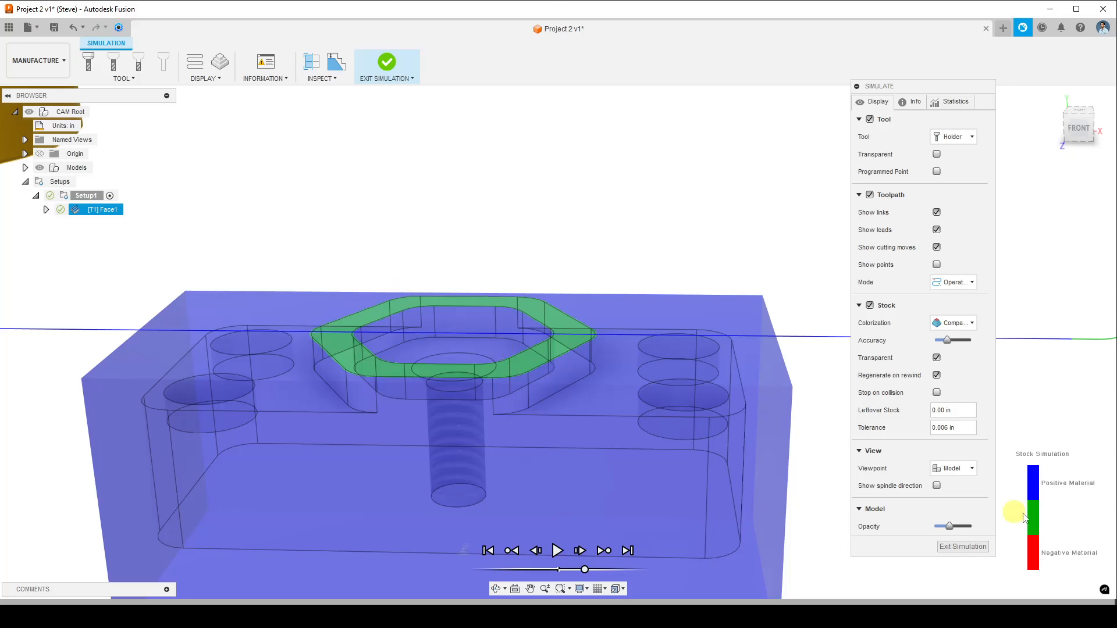
scroll(466, 411, "down", 5)
middle_click_drag(439, 411, 474, 392, "shift")
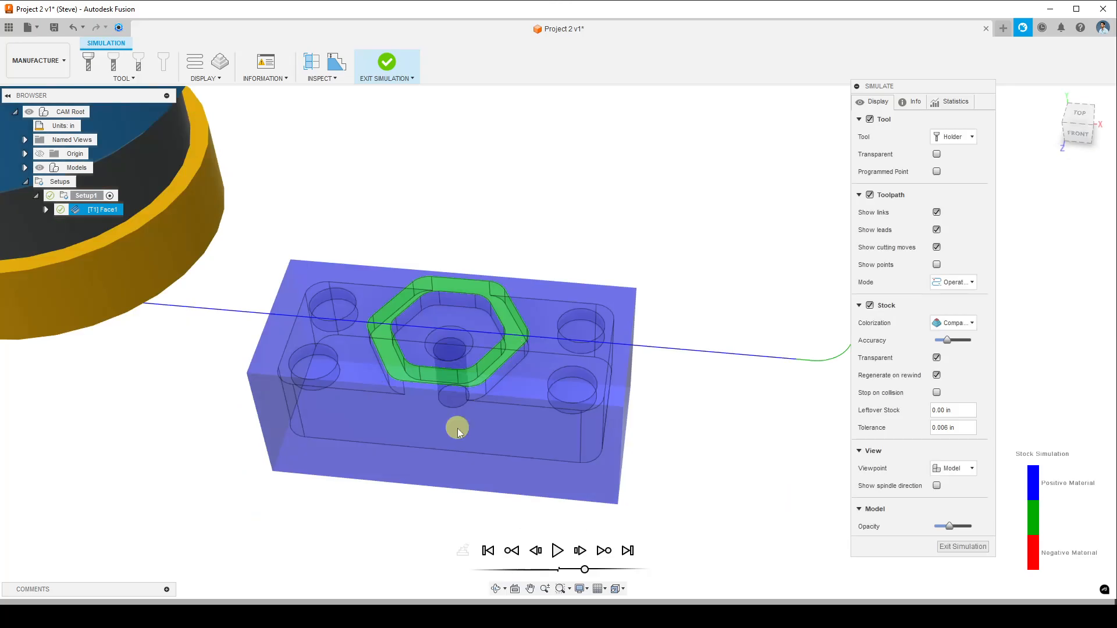
scroll(457, 428, "up", 3)
middle_click_drag(457, 427, 458, 399, "shift")
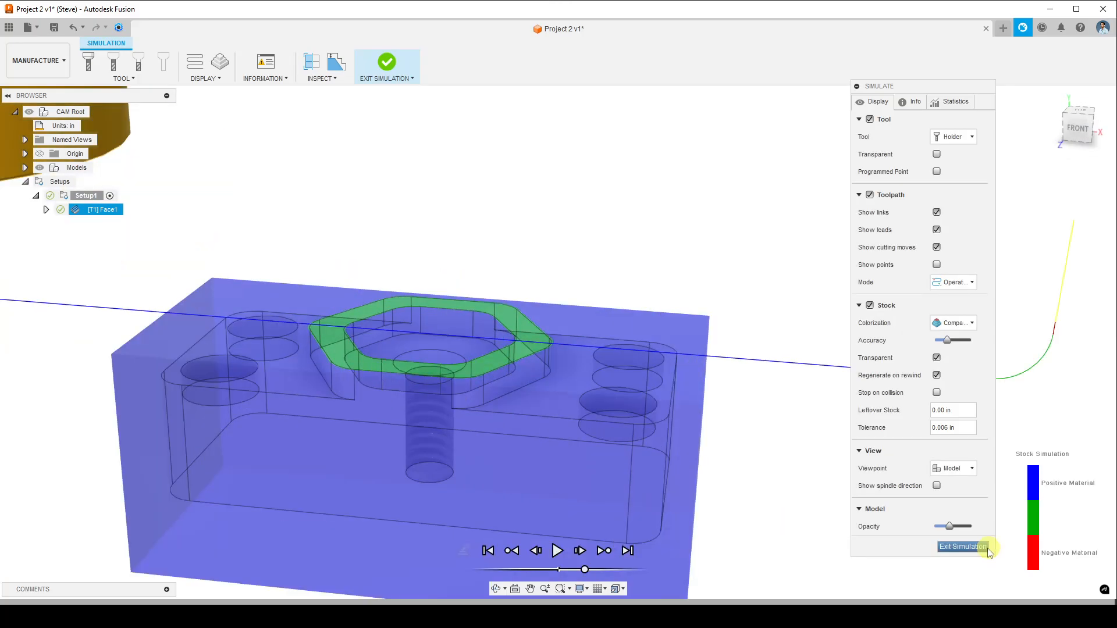
left_click(963, 547)
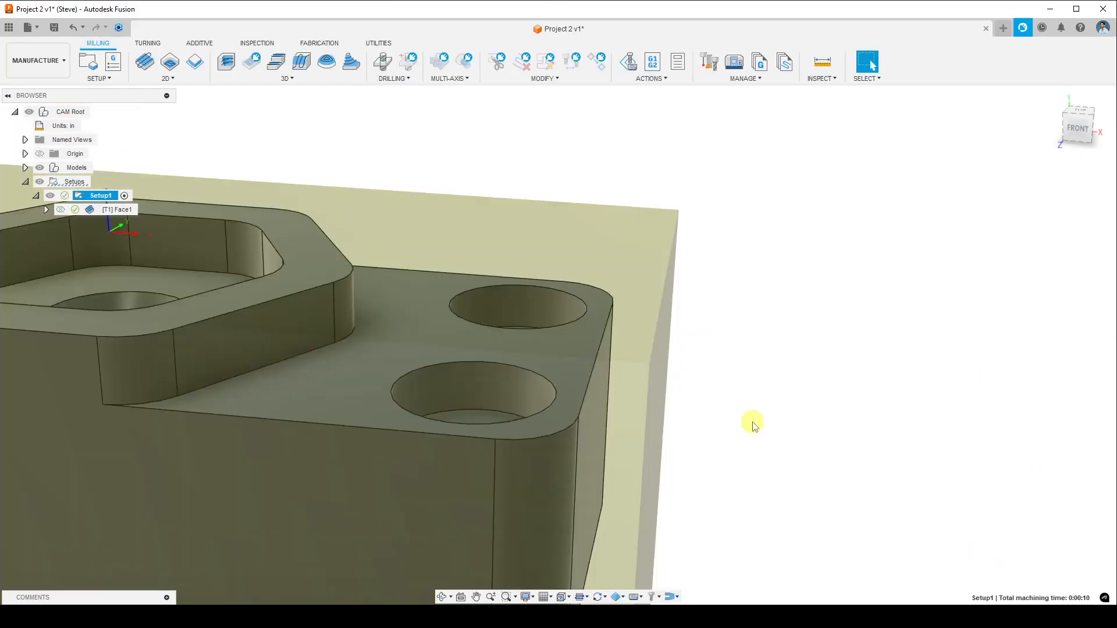
Examine the surfaces still to machine, checking the lower ledge beside the hexagonal boss and the pocket floor
scroll(753, 426, "down", 6)
middle_click_drag(673, 394, 626, 431, "shift")
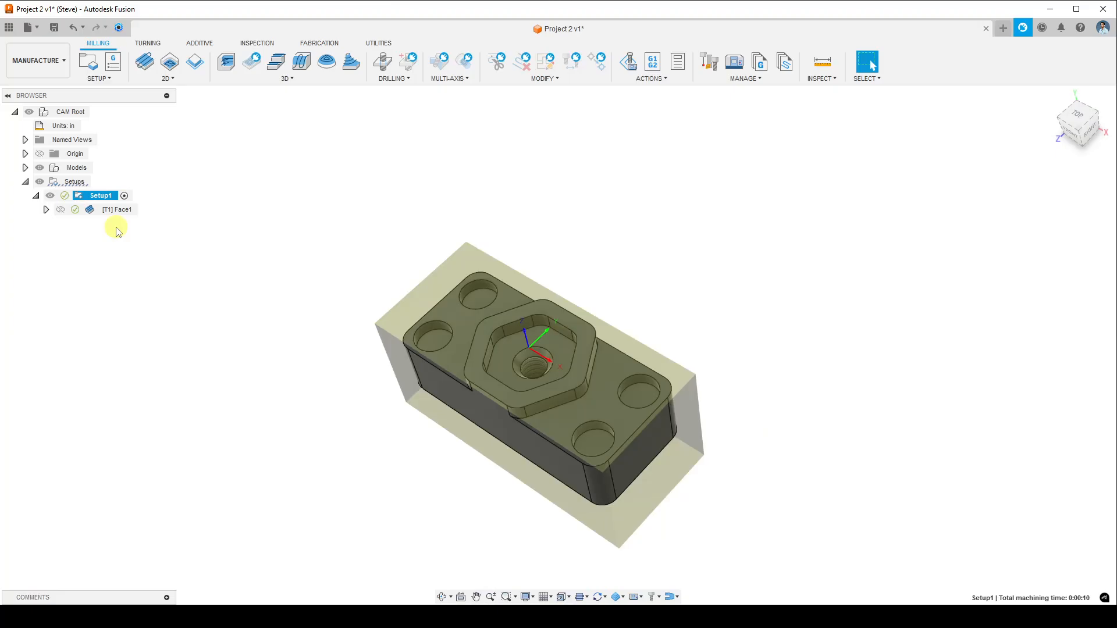
scroll(394, 446, "up", 3)
middle_click_drag(394, 447, 353, 477, "shift")
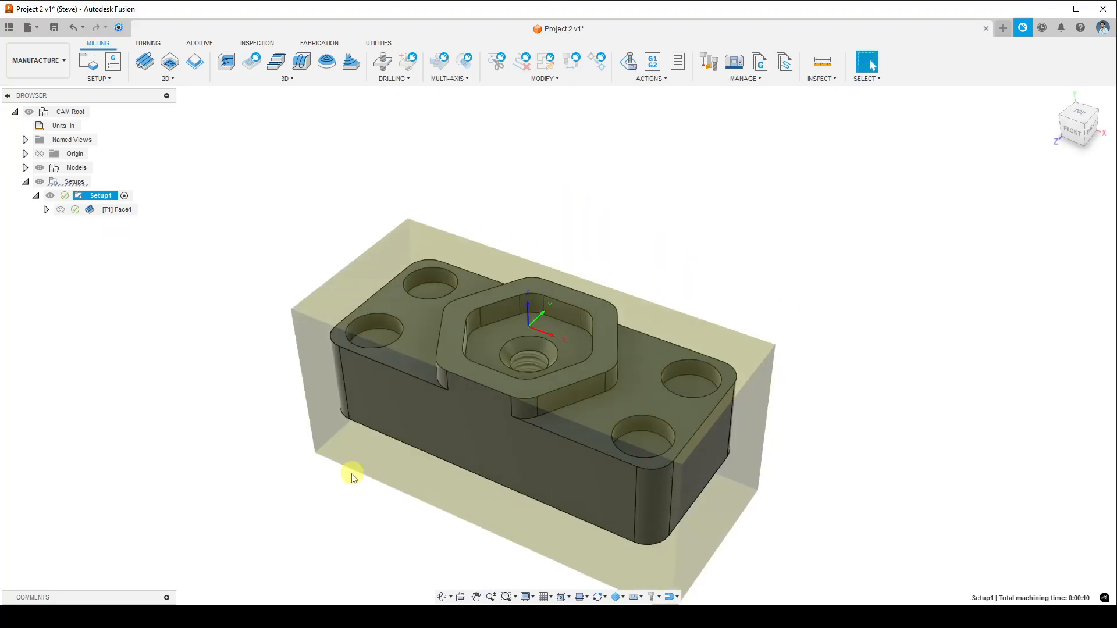
left_click(595, 424)
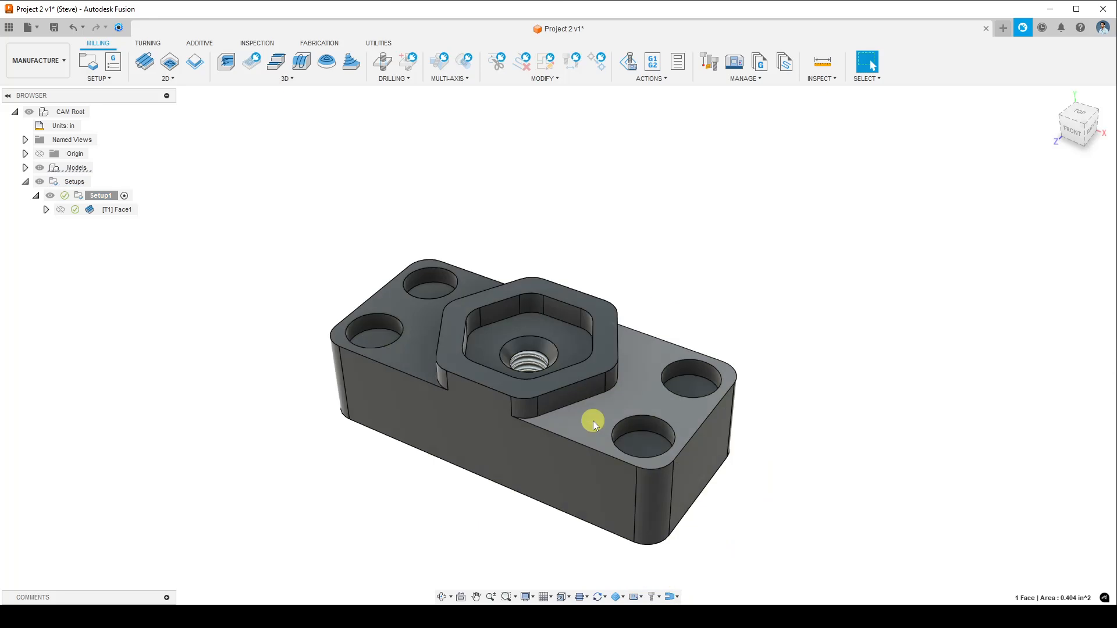
left_click(421, 340)
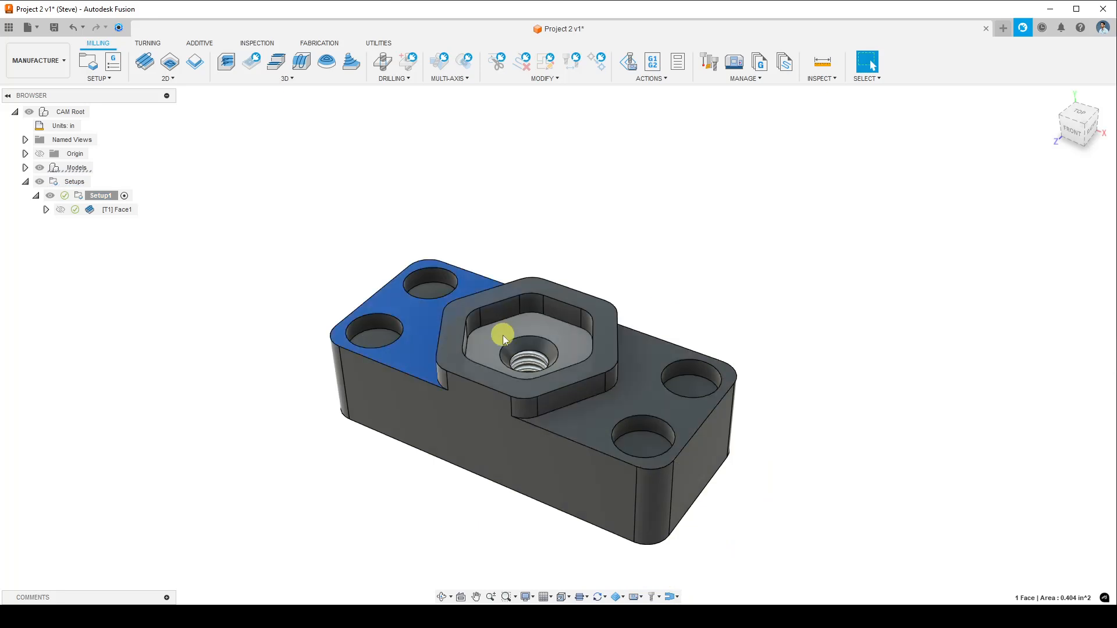
left_click(503, 341)
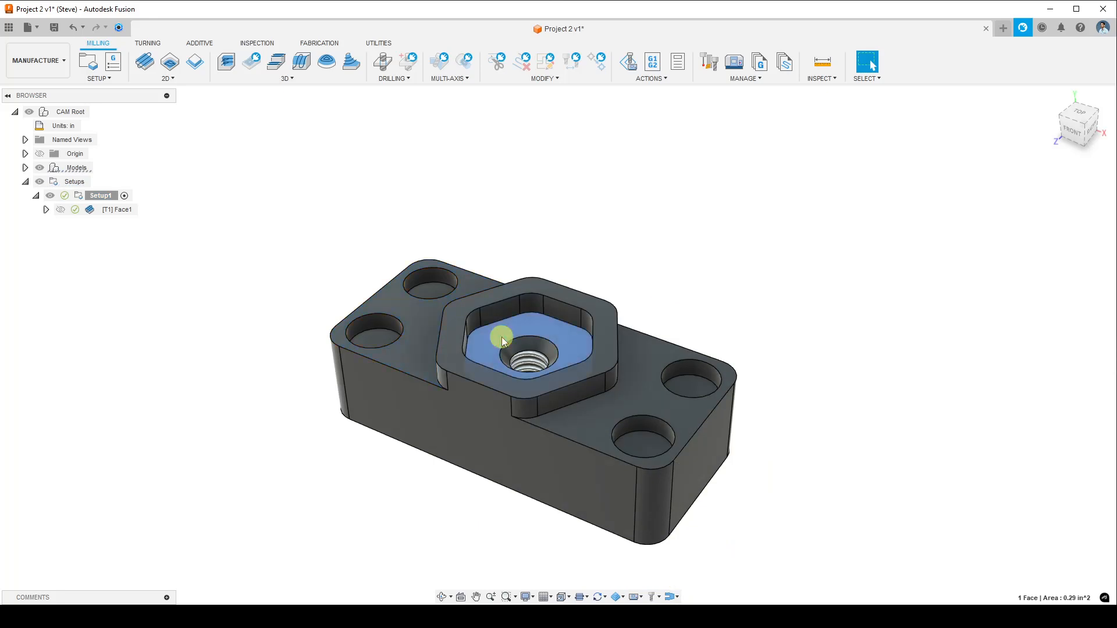
left_click(640, 156)
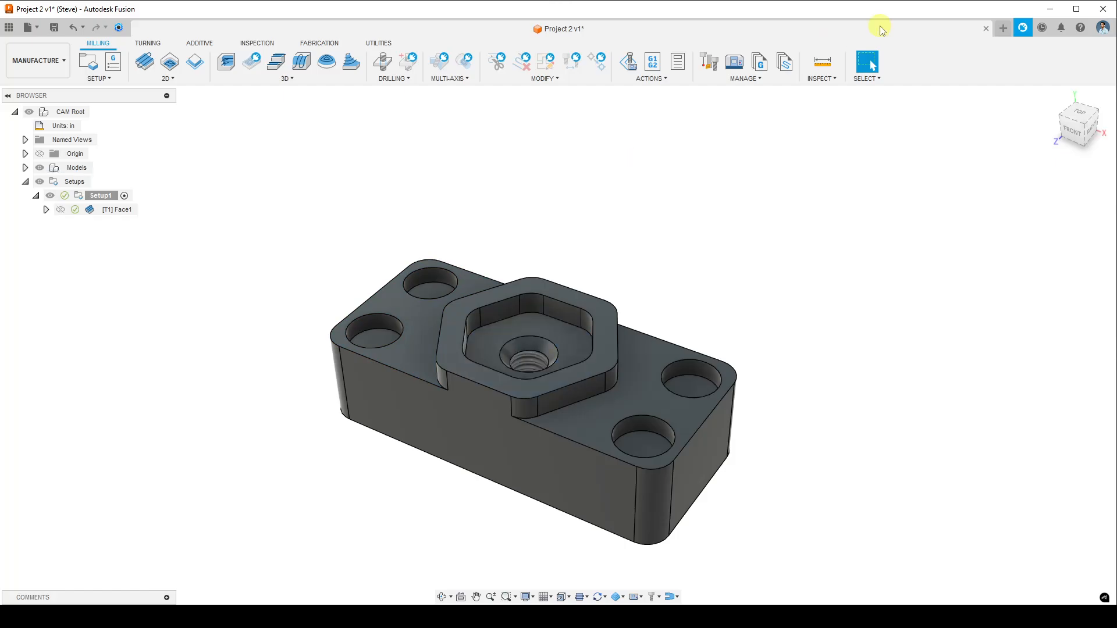
Measure the rounded corner edge at the top of the hexagonal pocket to determine a suitable tool size
scroll(524, 357, "up", 5)
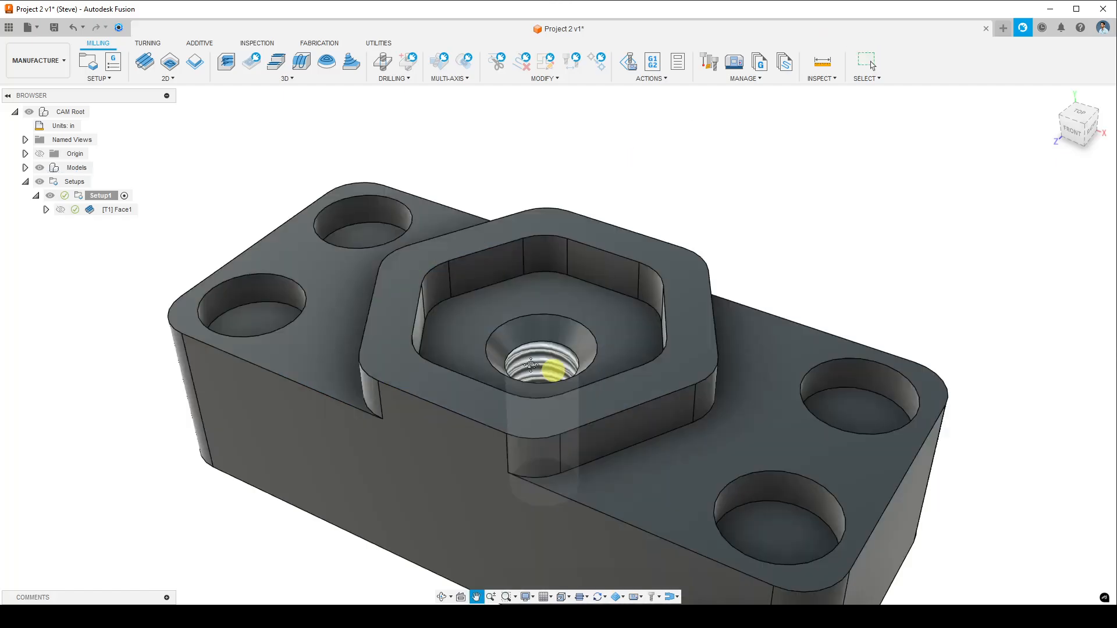
scroll(531, 365, "down", 5)
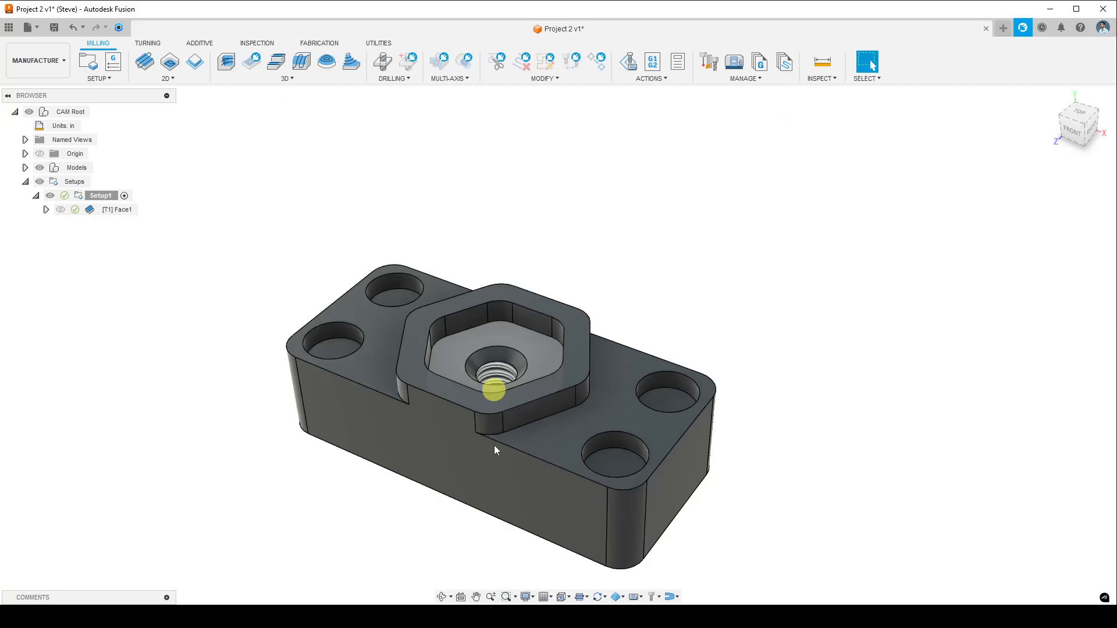
scroll(494, 445, "up", 3)
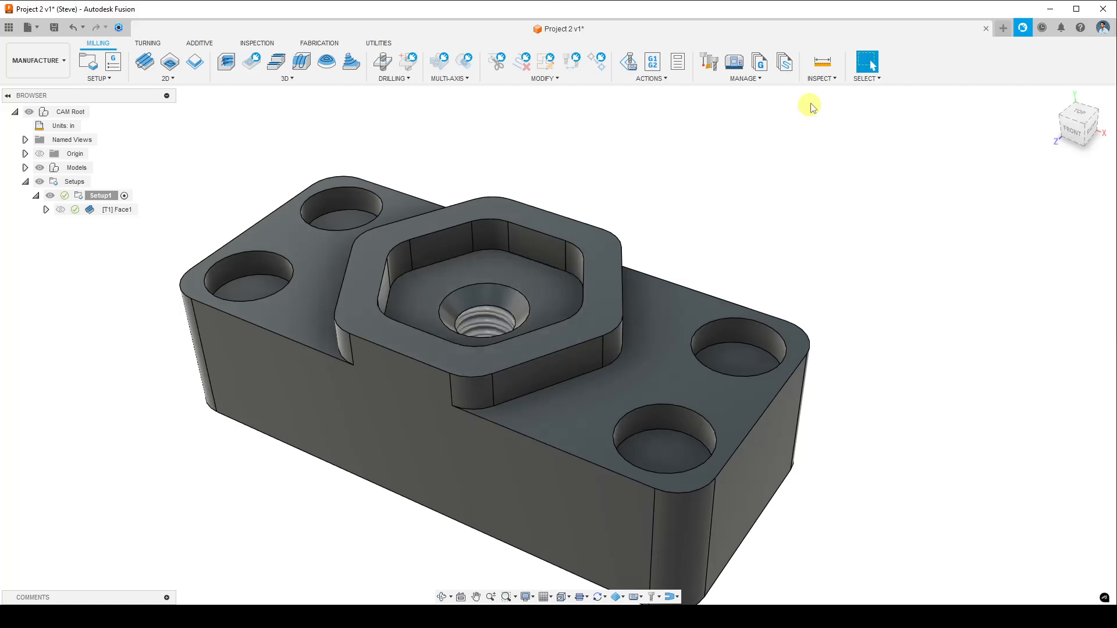
left_click(826, 82)
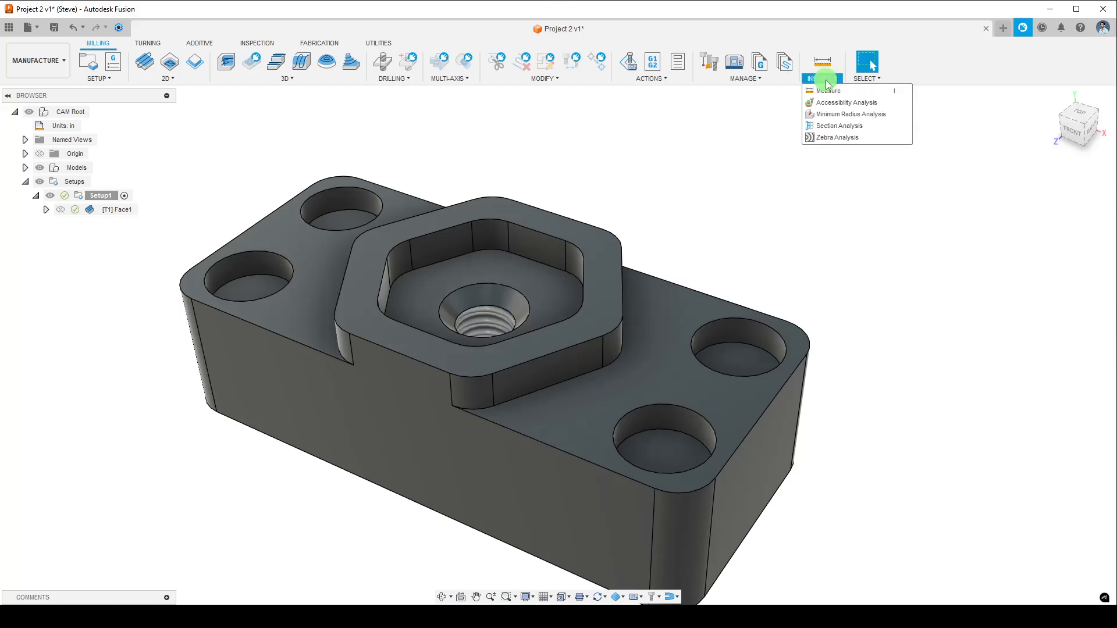
left_click(828, 91)
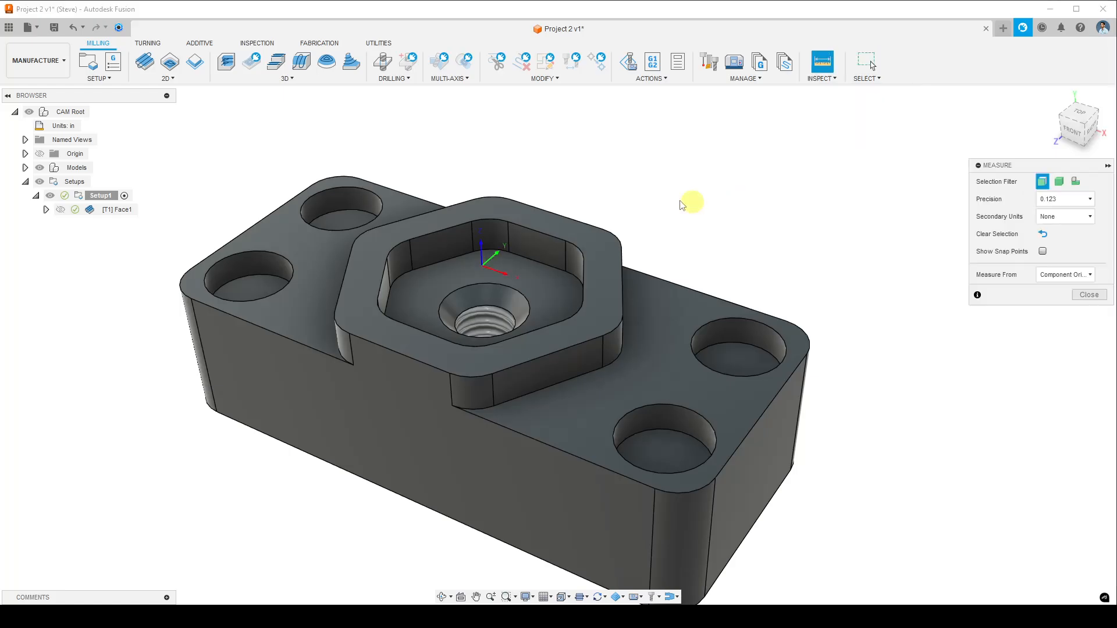
left_click(491, 220)
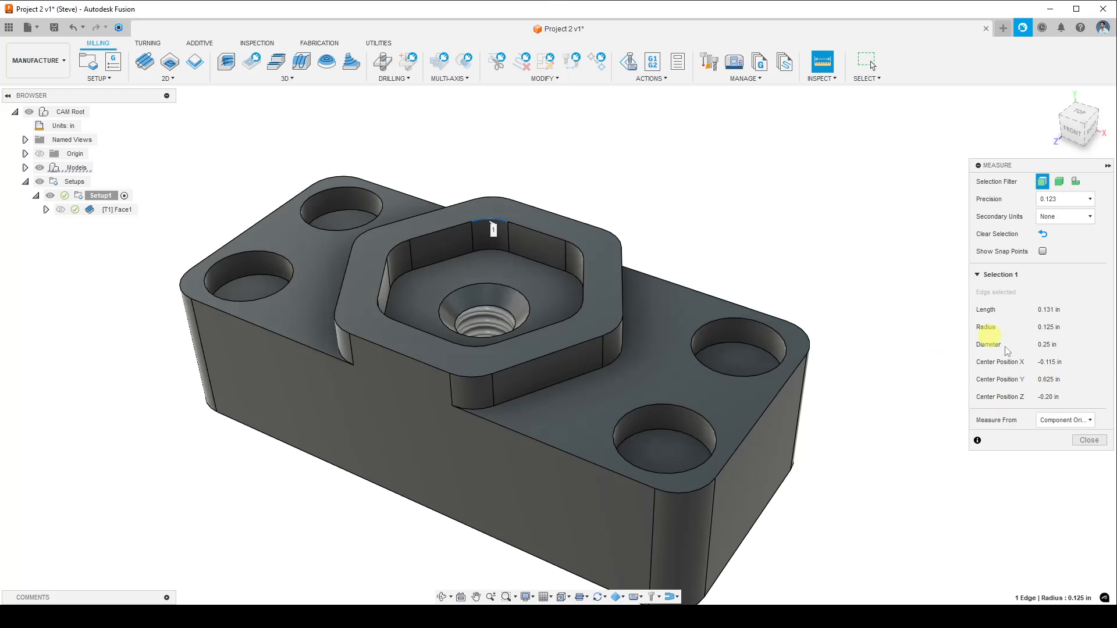
left_click(1089, 441)
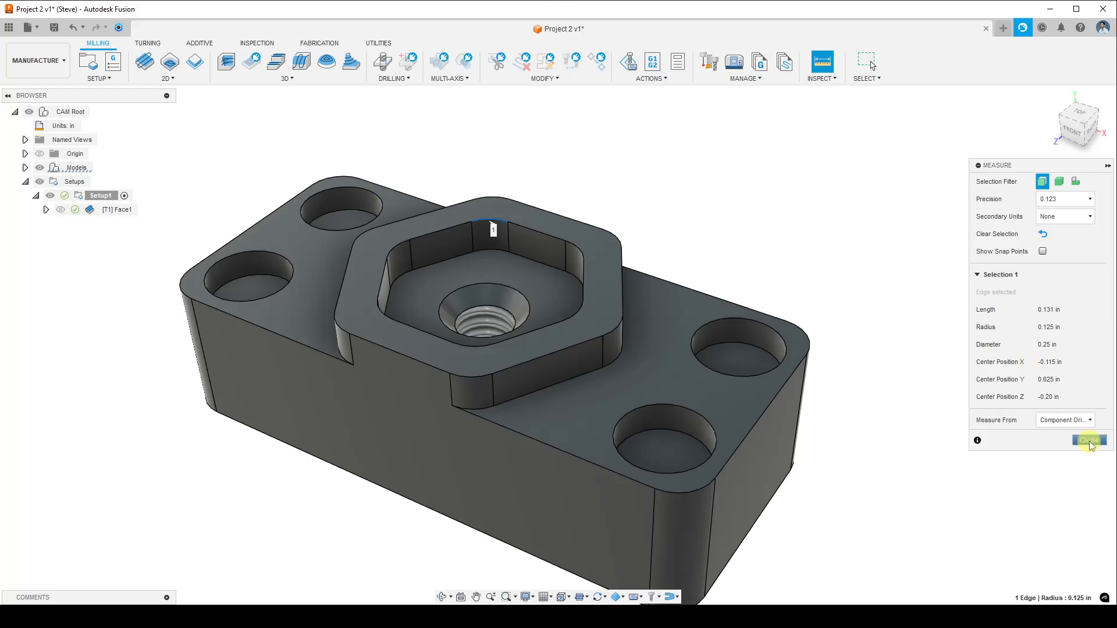
Start a 2D Adaptive operation and assign the 1/4" flat end mill with the Aluminum preset from the CNC Beginner (HAAS VF2) library
scroll(388, 403, "down", 4)
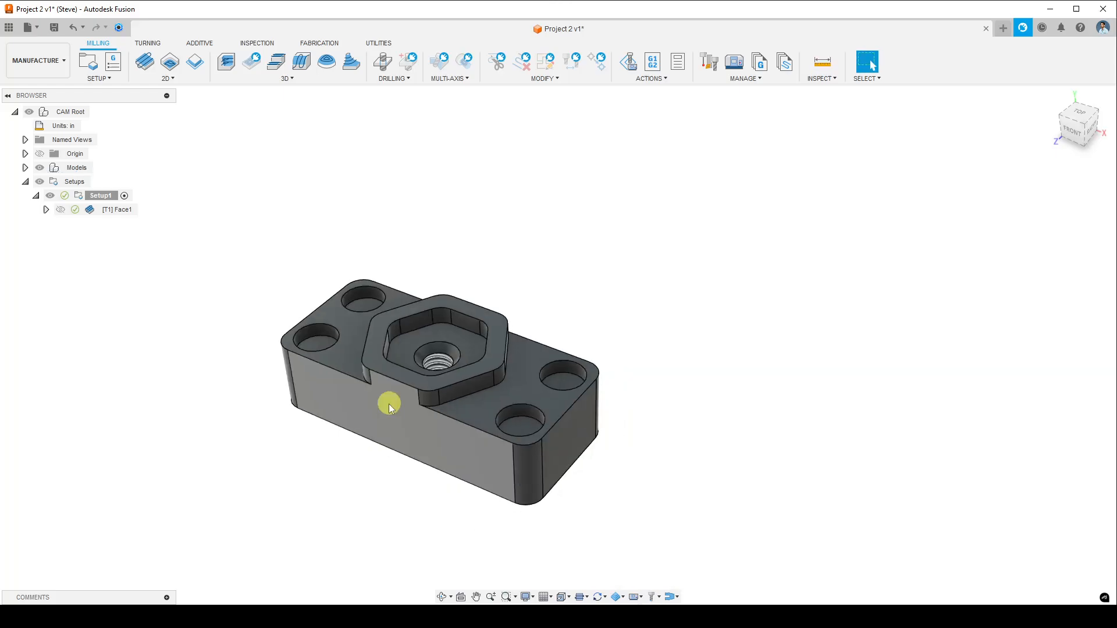
scroll(389, 403, "up", 4)
left_click(169, 78)
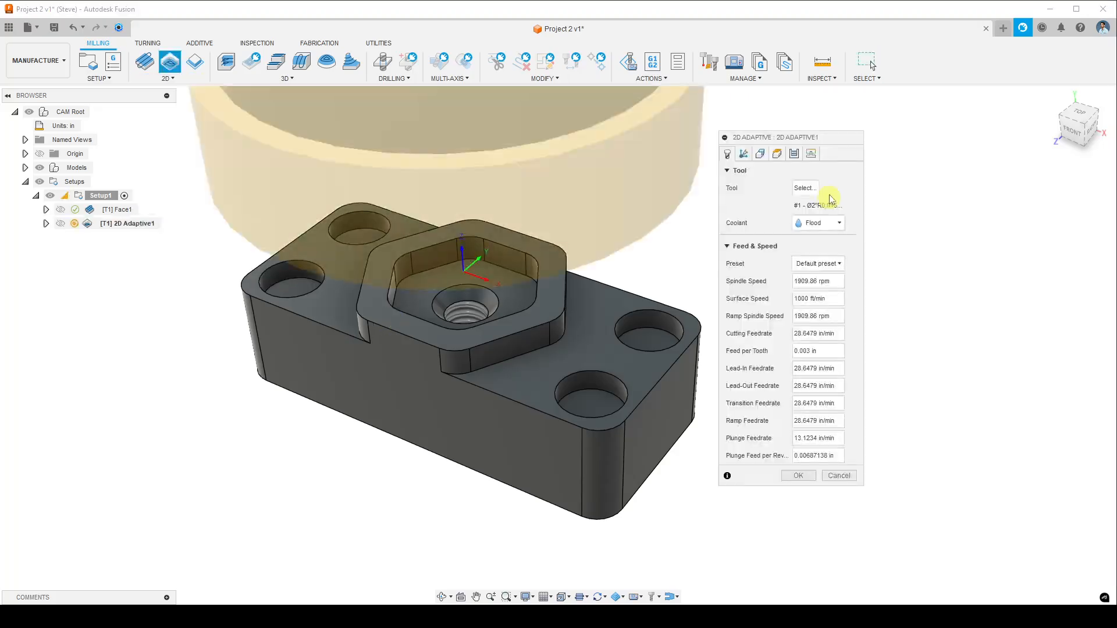
left_click_drag(842, 142, 884, 152)
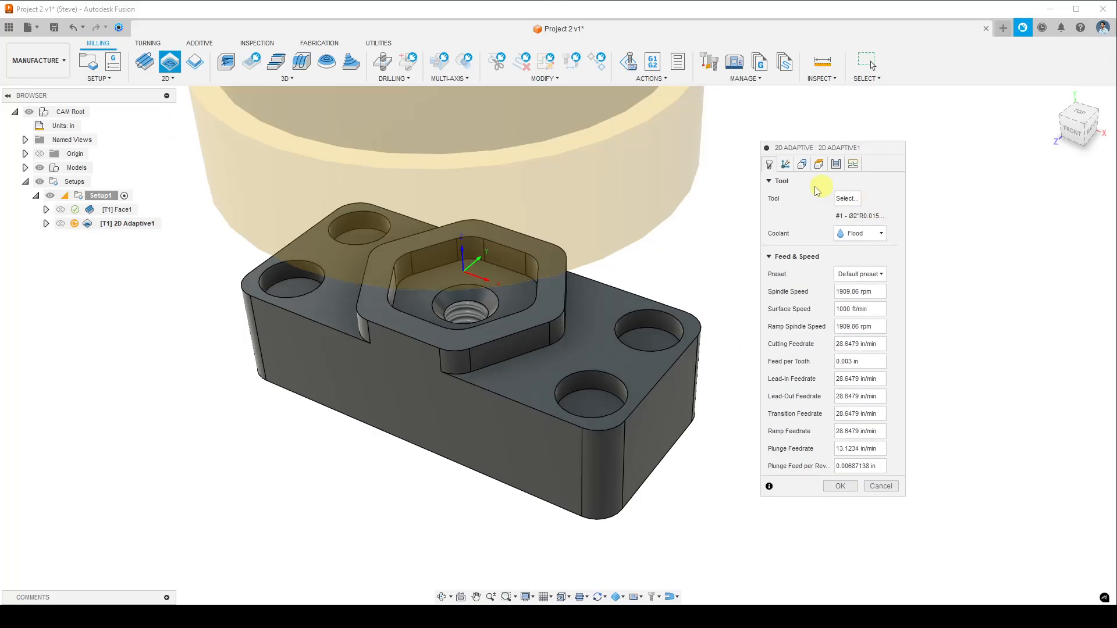
left_click(831, 215)
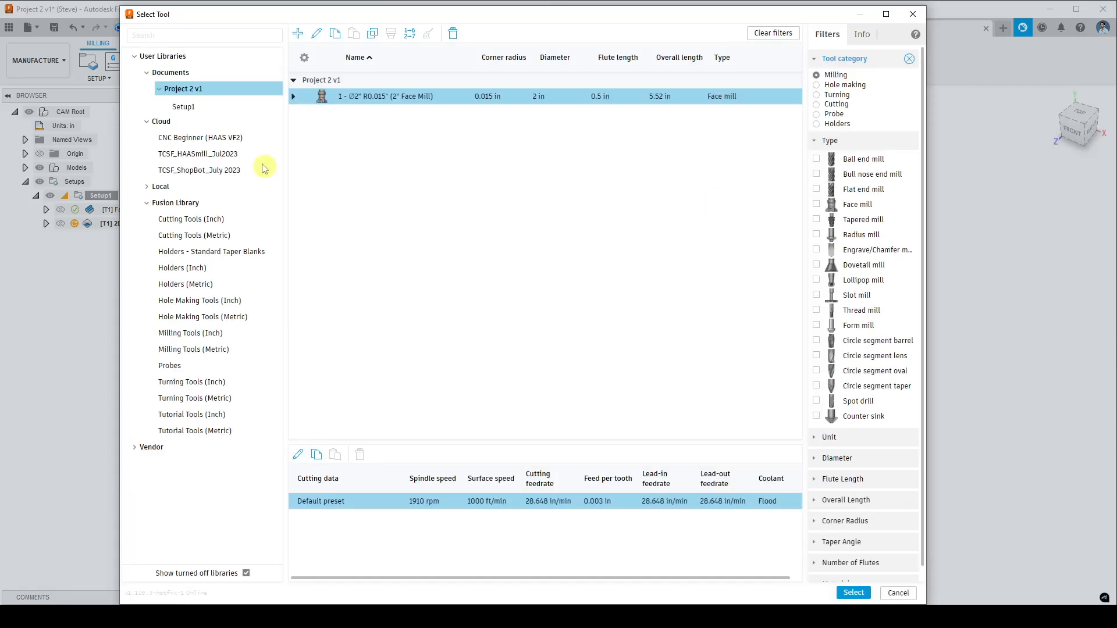
left_click(187, 140)
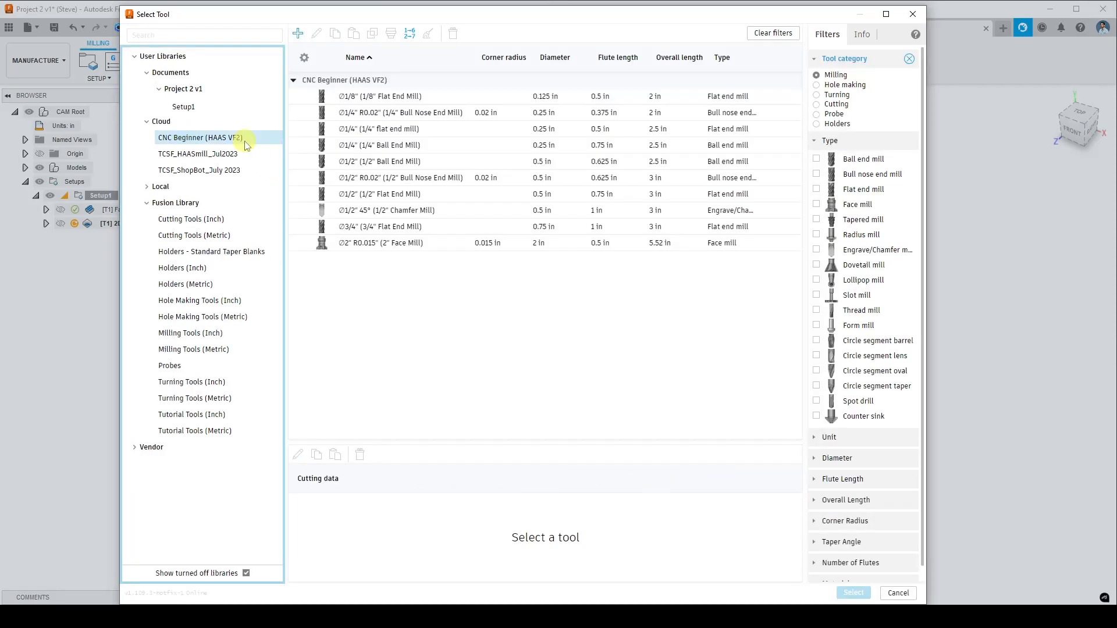
left_click(463, 129)
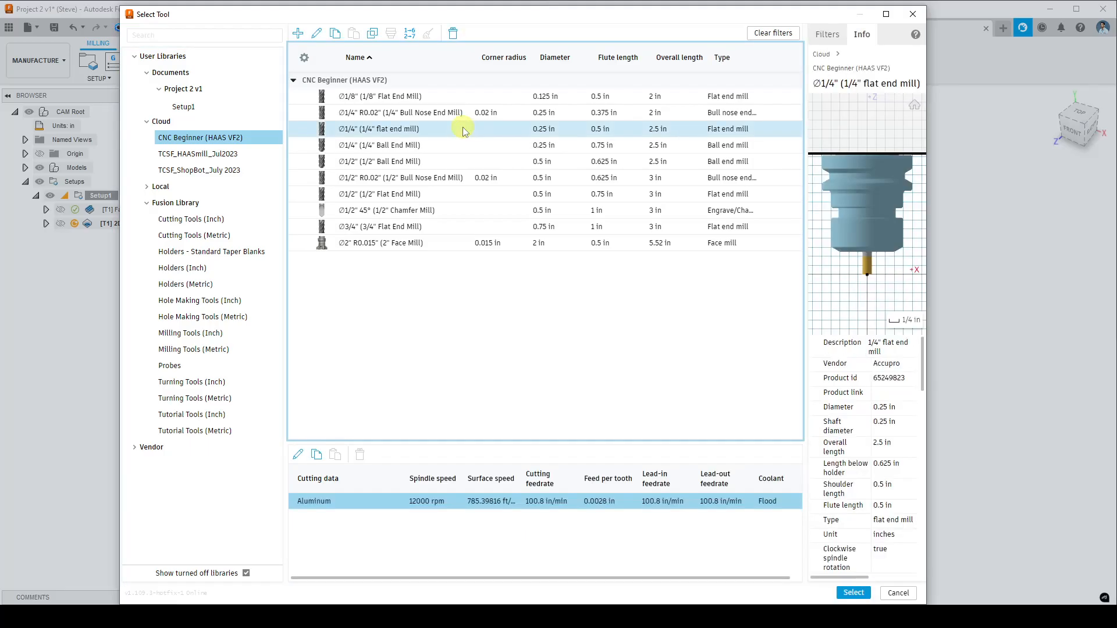
left_click(368, 504)
left_click(851, 594)
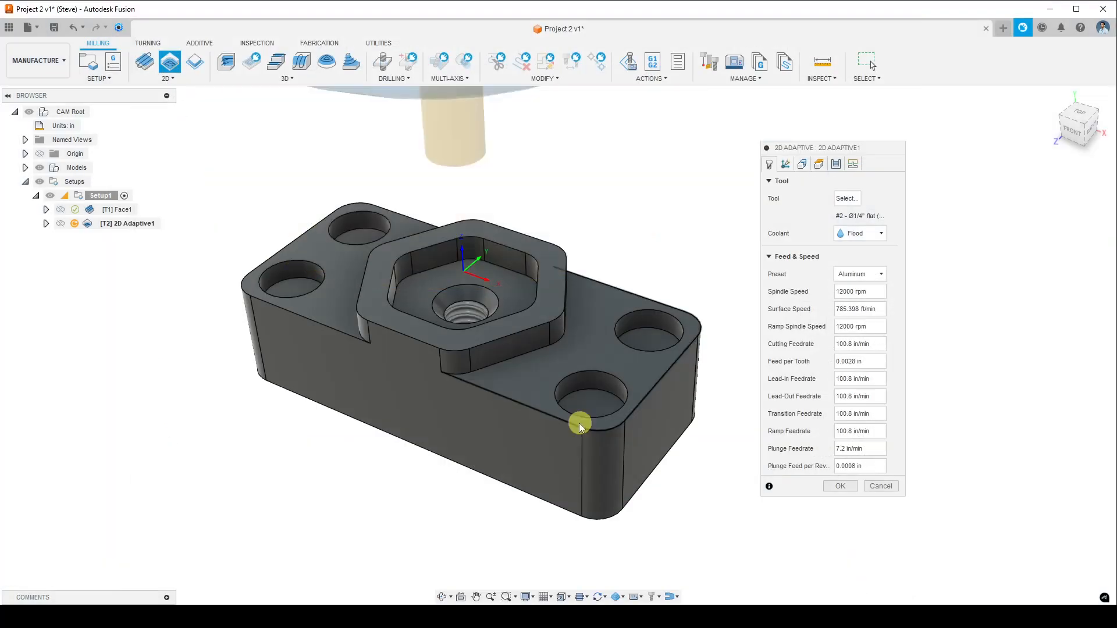
scroll(299, 467, "down", 2)
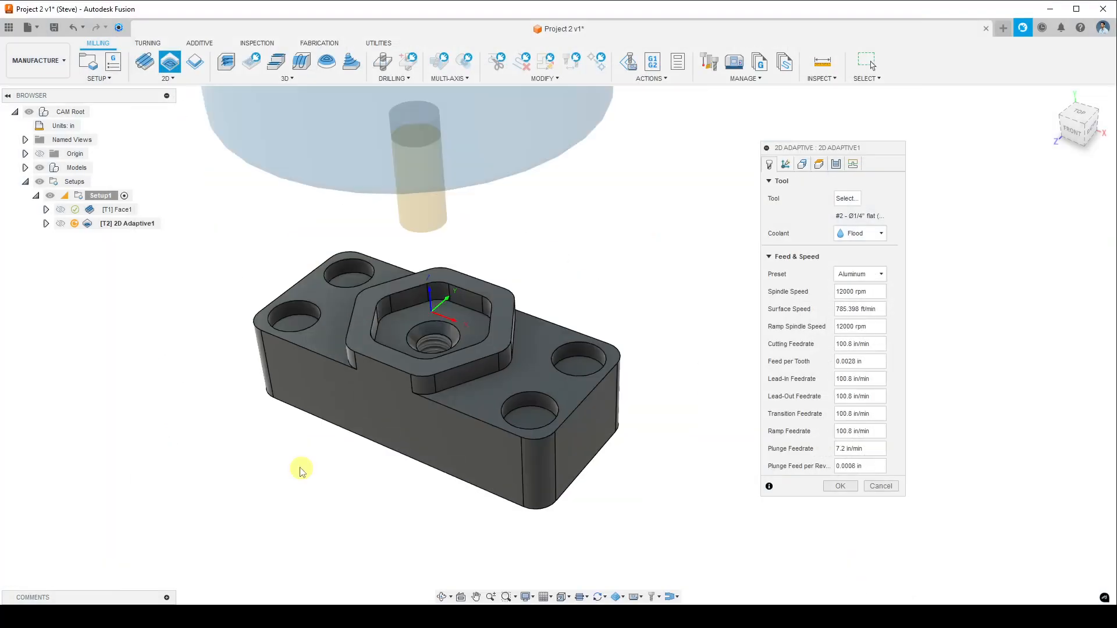
Select the lower edge of the hexagonal boss bordering one end's ledge as an open-chain pocket for the 2D Adaptive operation
left_click(804, 165)
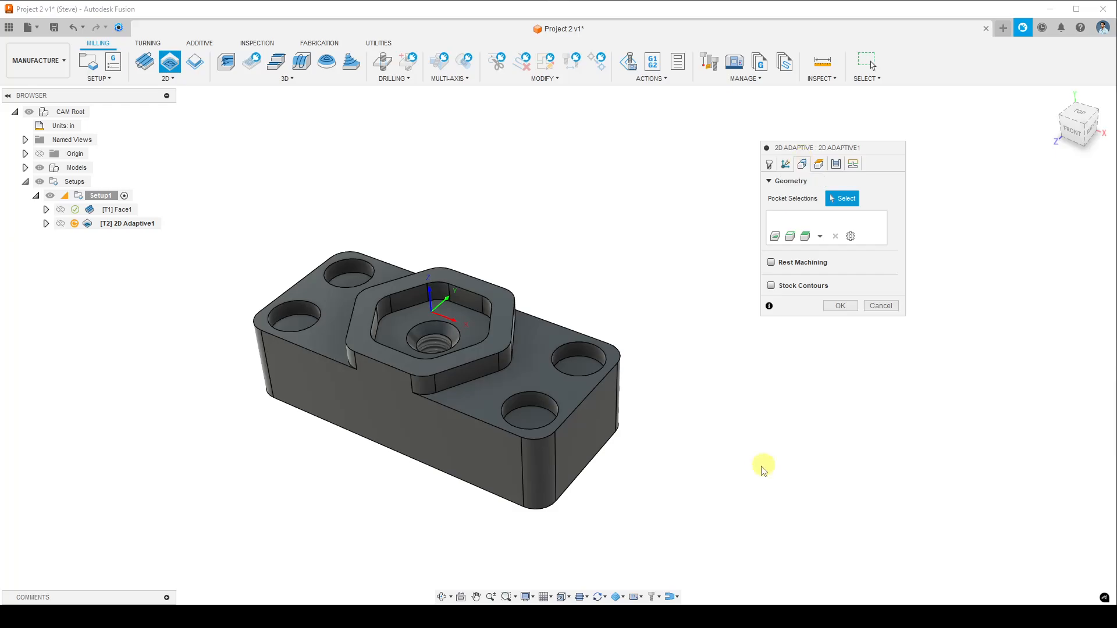
middle_click_drag(754, 468, 721, 451)
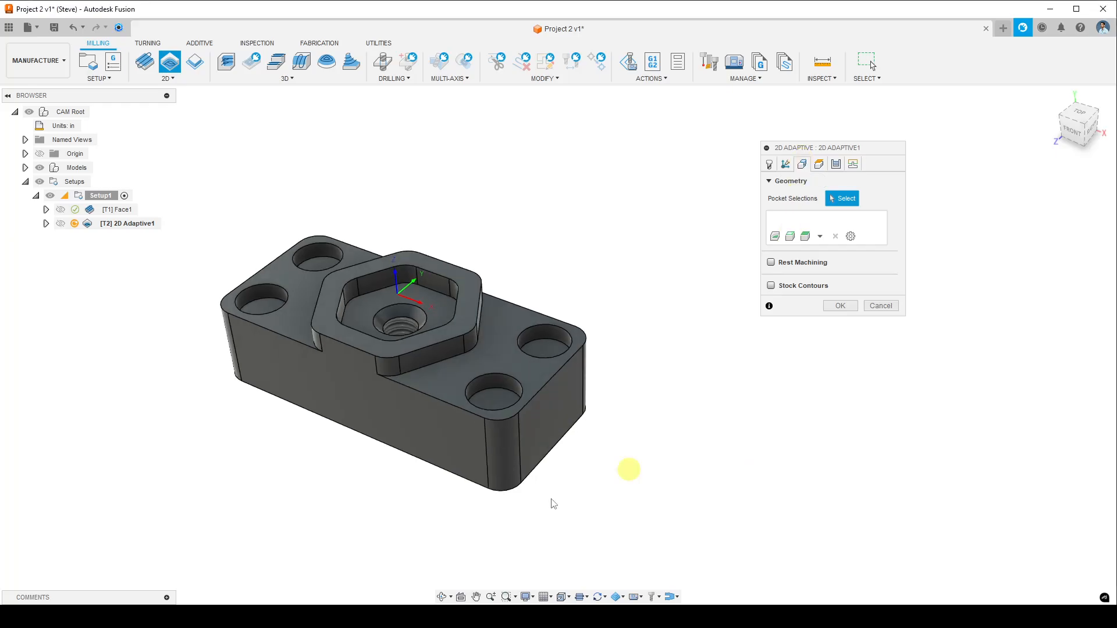
scroll(326, 472, "up", 3)
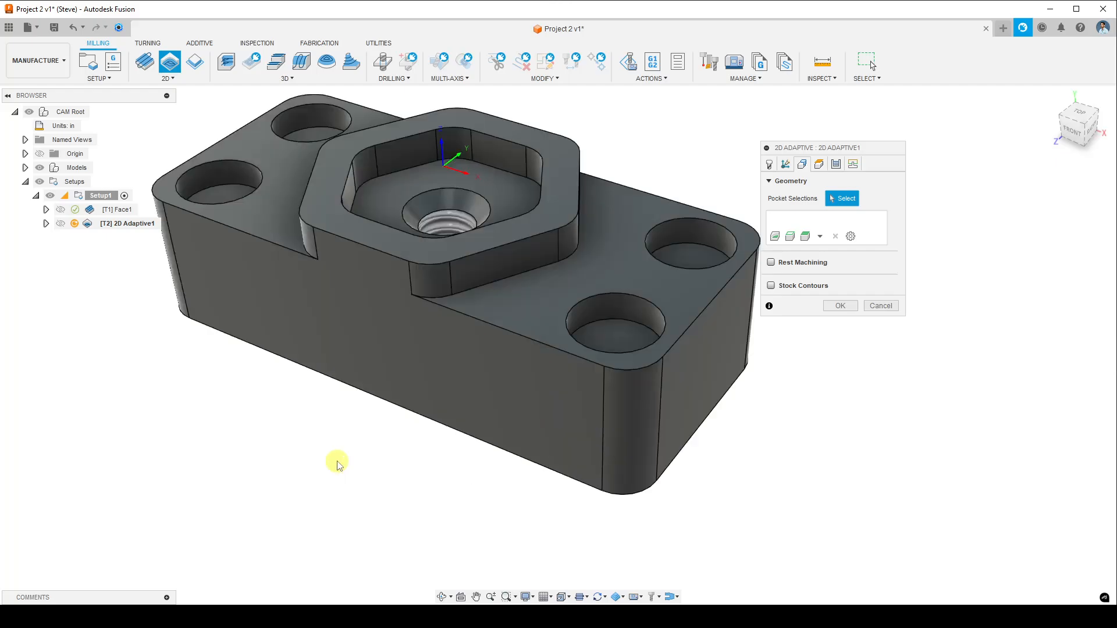
middle_click_drag(337, 464, 301, 505)
scroll(300, 495, "down", 1)
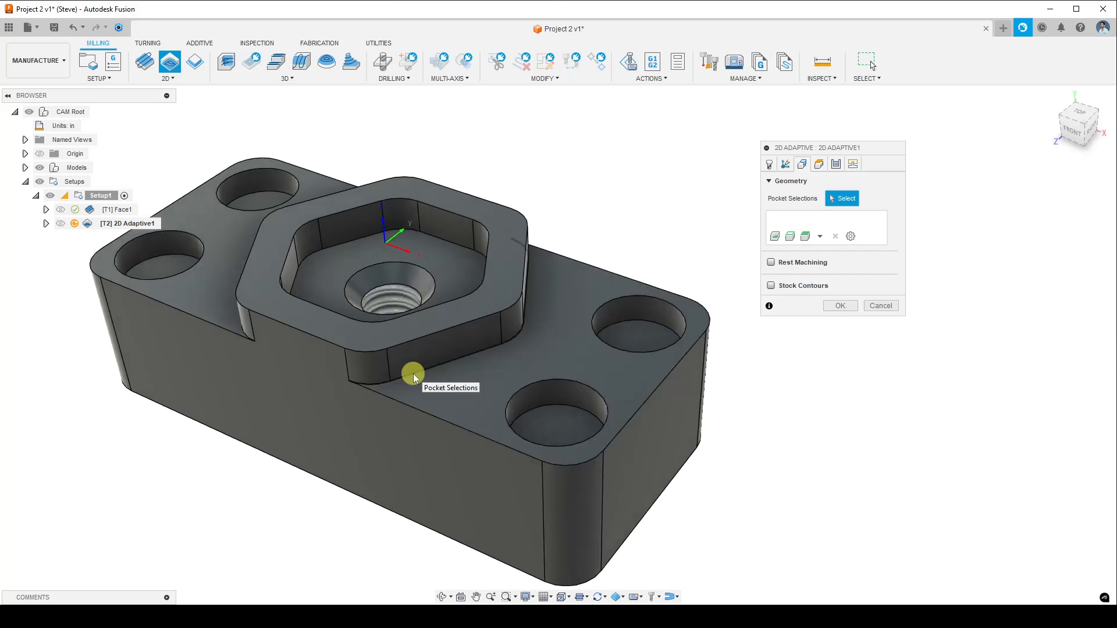
scroll(412, 378, "up", 5)
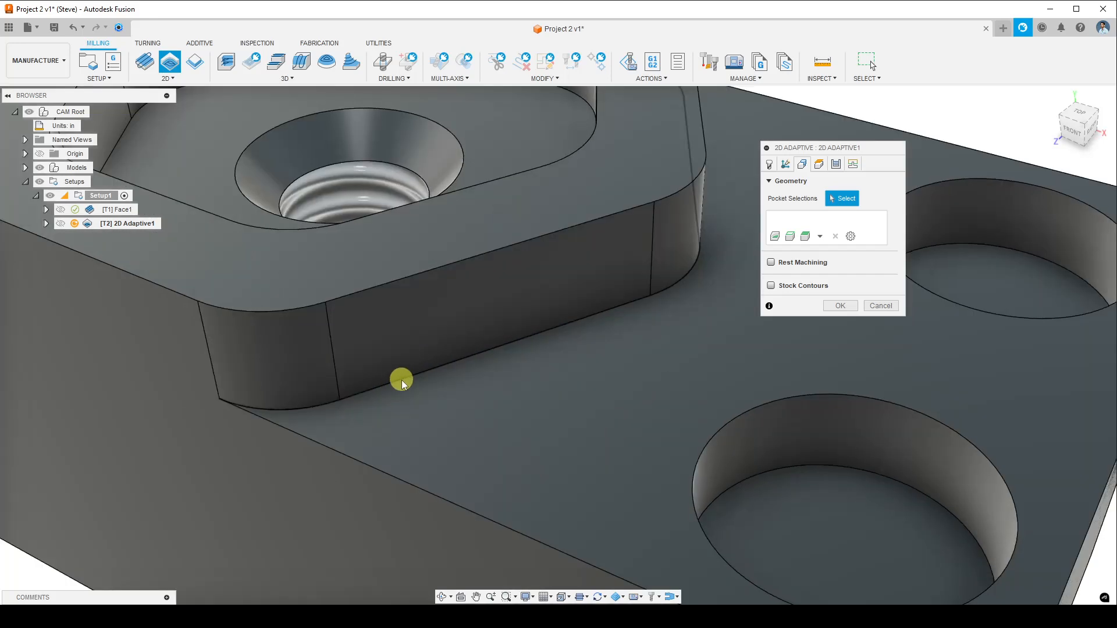
left_click(402, 381)
scroll(403, 381, "up", 4)
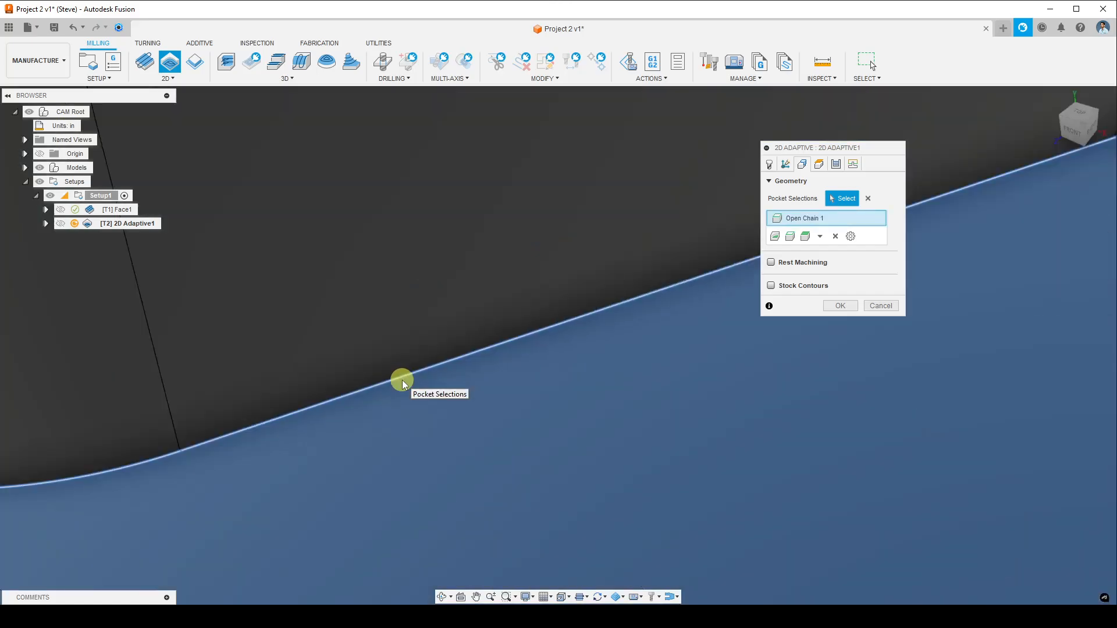
scroll(402, 379, "down", 5)
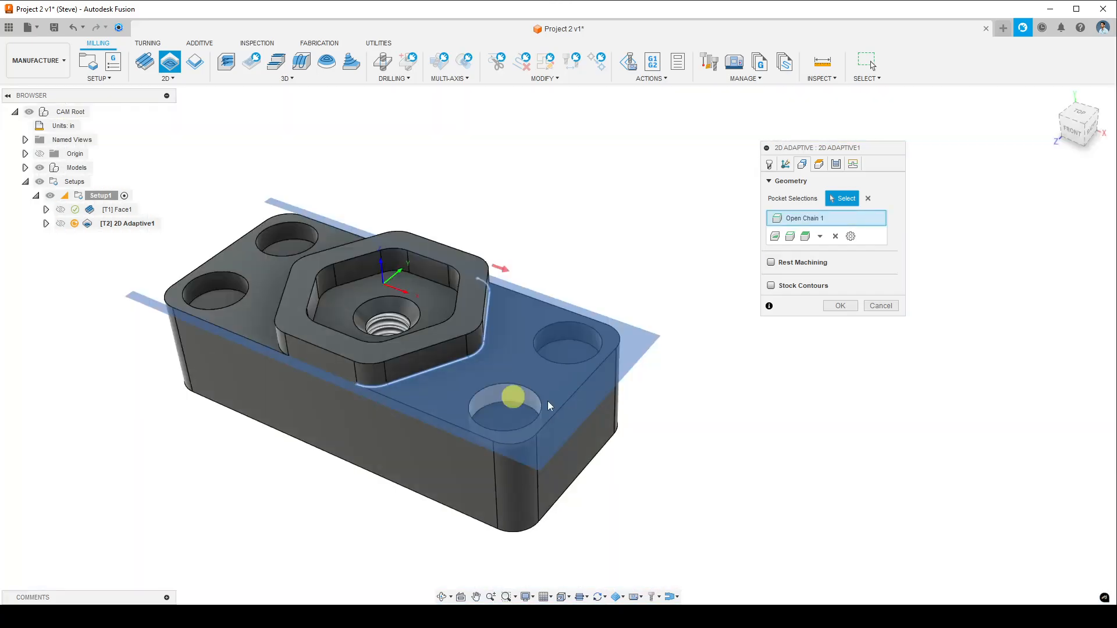
scroll(547, 400, "up", 3)
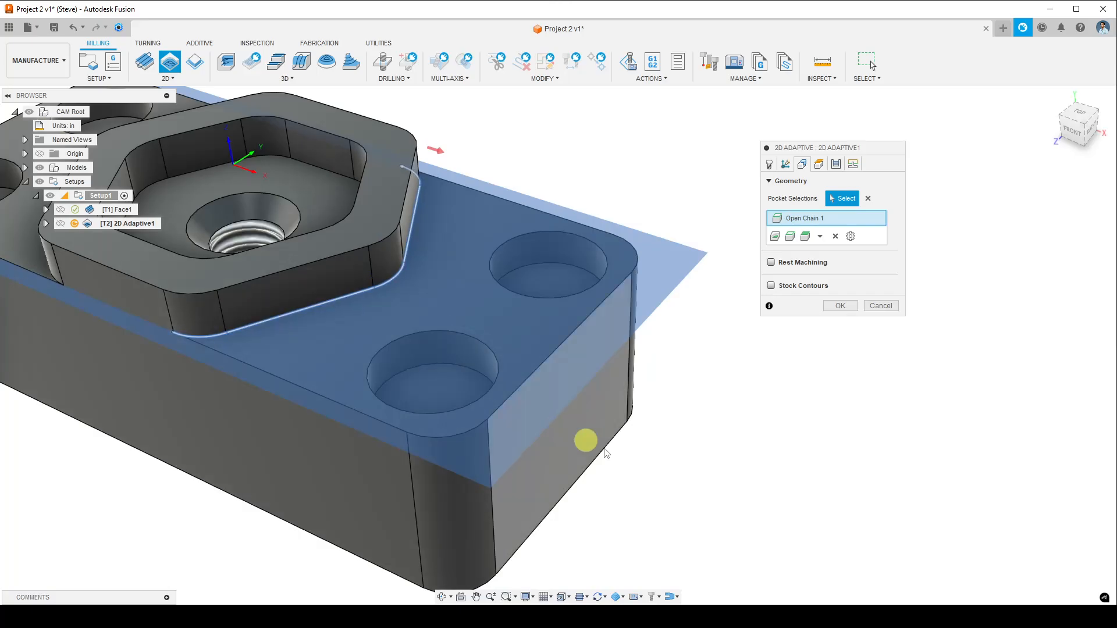
scroll(605, 452, "down", 5)
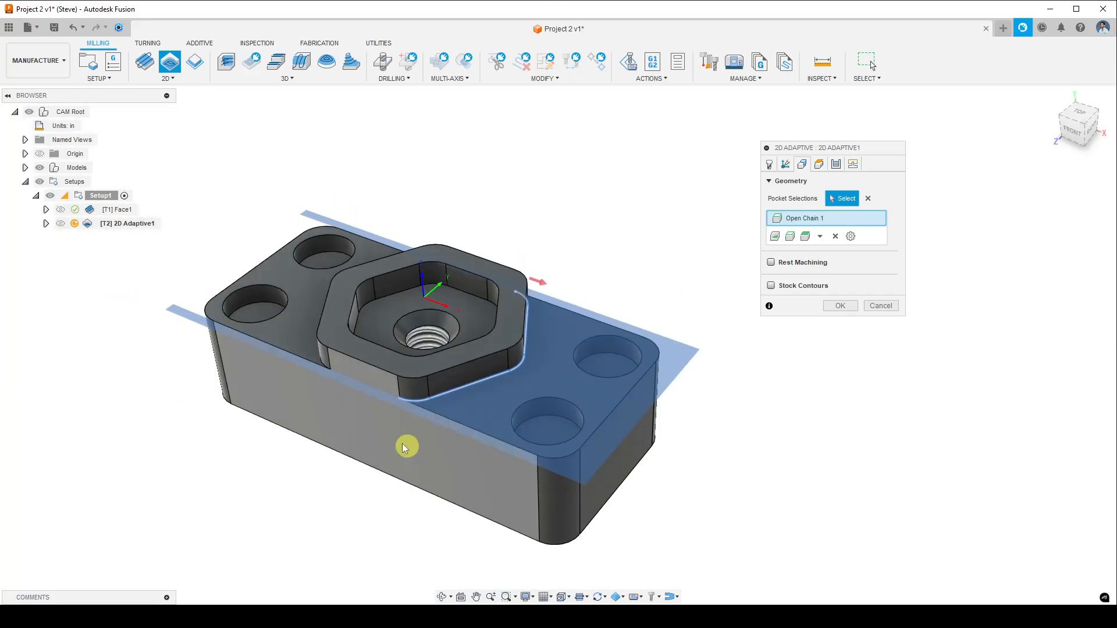
Add the boss's lower edge on the opposite ledge as a second open-chain pocket selection
middle_click_drag(395, 434, 499, 459, "shift")
scroll(498, 460, "up", 5)
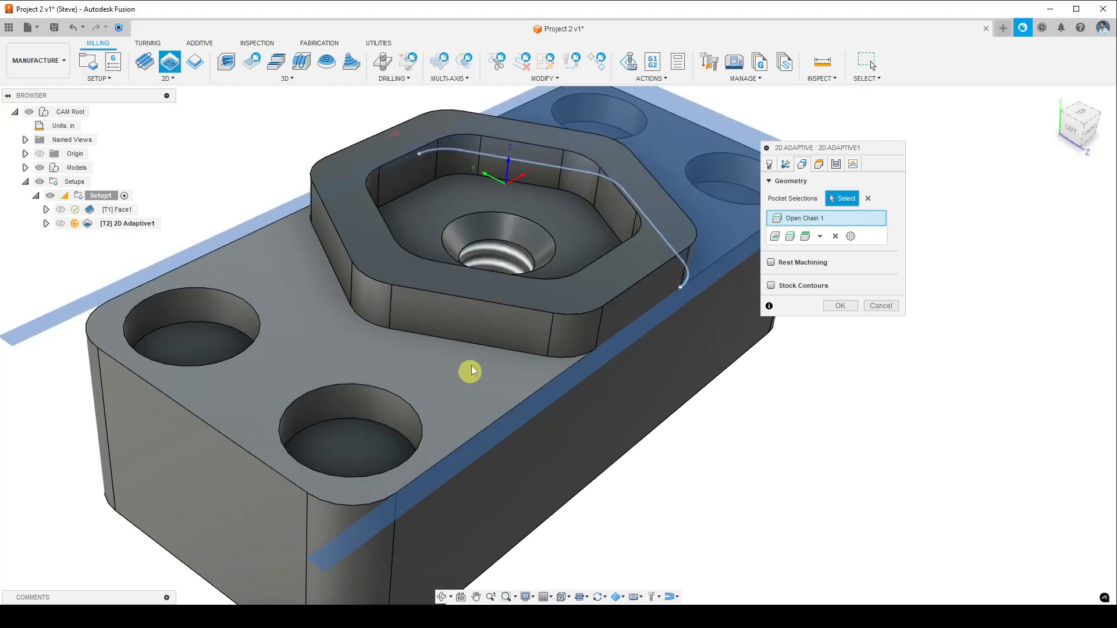
left_click(478, 344)
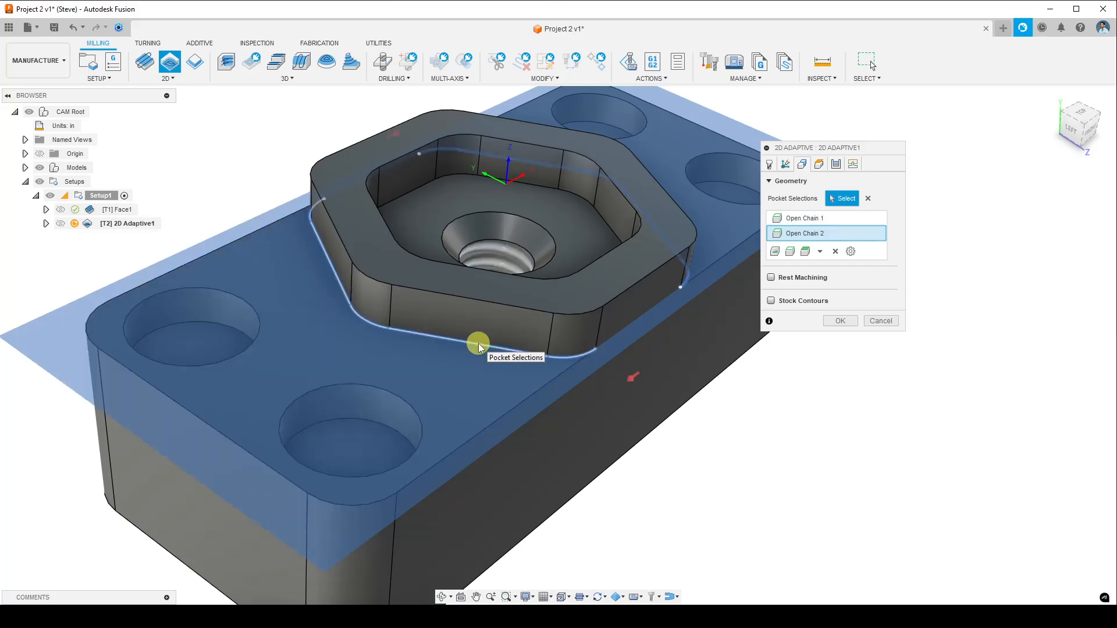
scroll(493, 478, "down", 4)
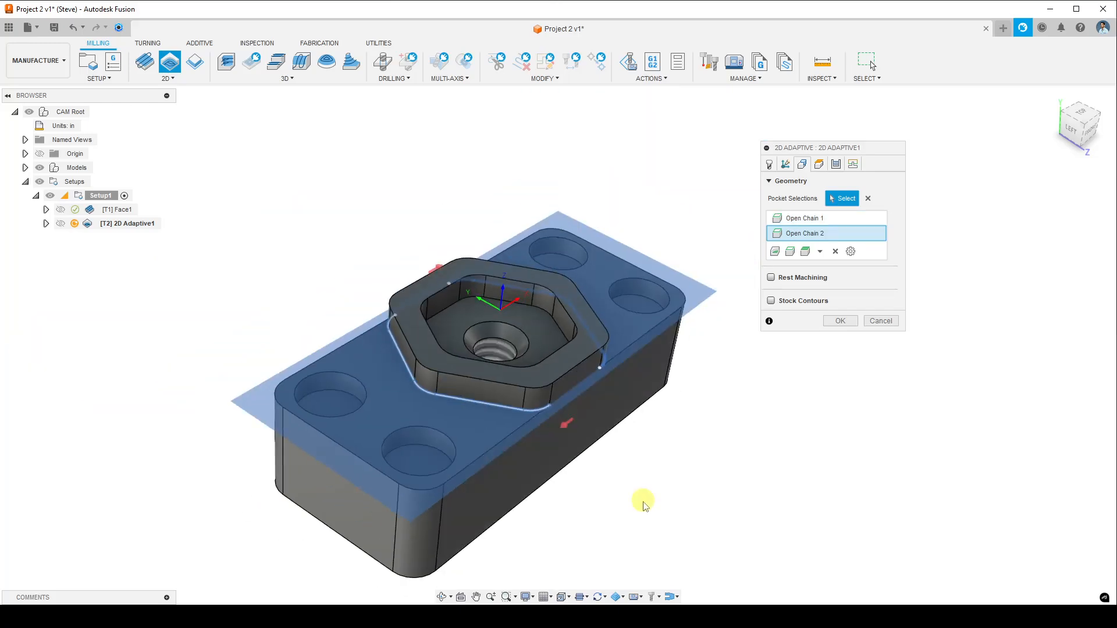
Add the floor edge of the hexagonal pocket around the threaded hole as a closed-chain pocket selection
middle_click_drag(644, 506, 620, 285, "shift")
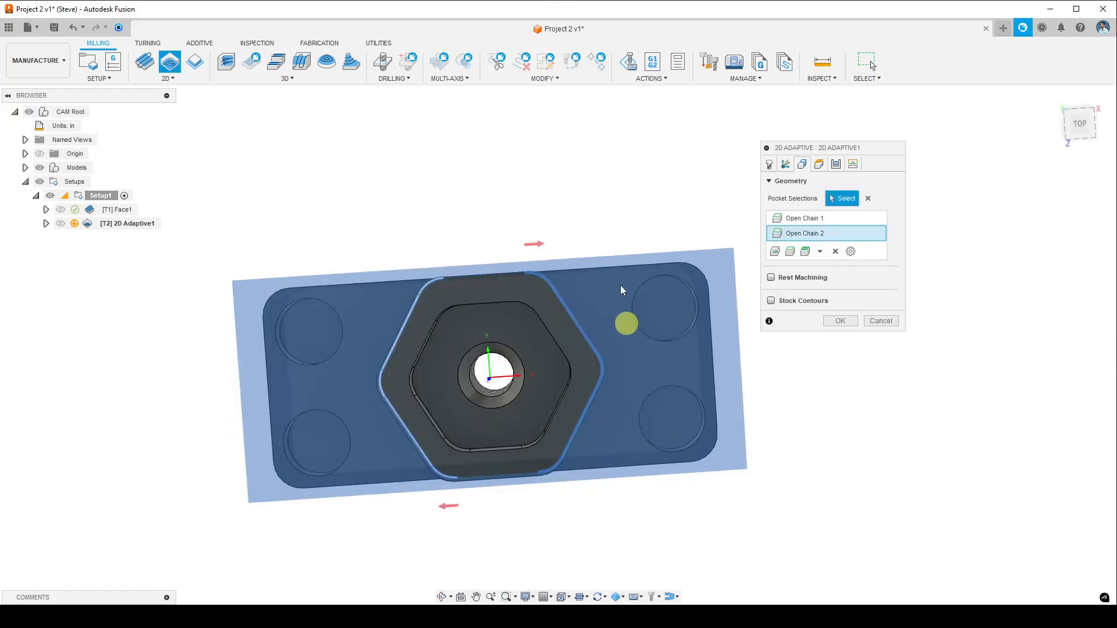
scroll(564, 450, "up", 2)
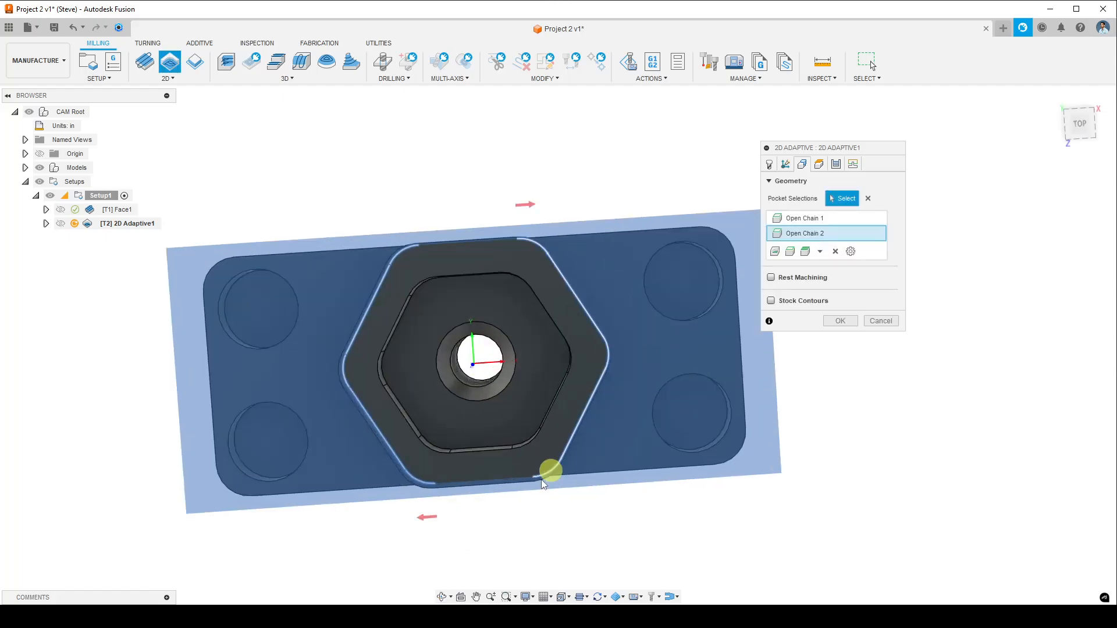
middle_click_drag(542, 479, 521, 454, "shift")
scroll(523, 414, "down", 2)
scroll(476, 271, "up", 3)
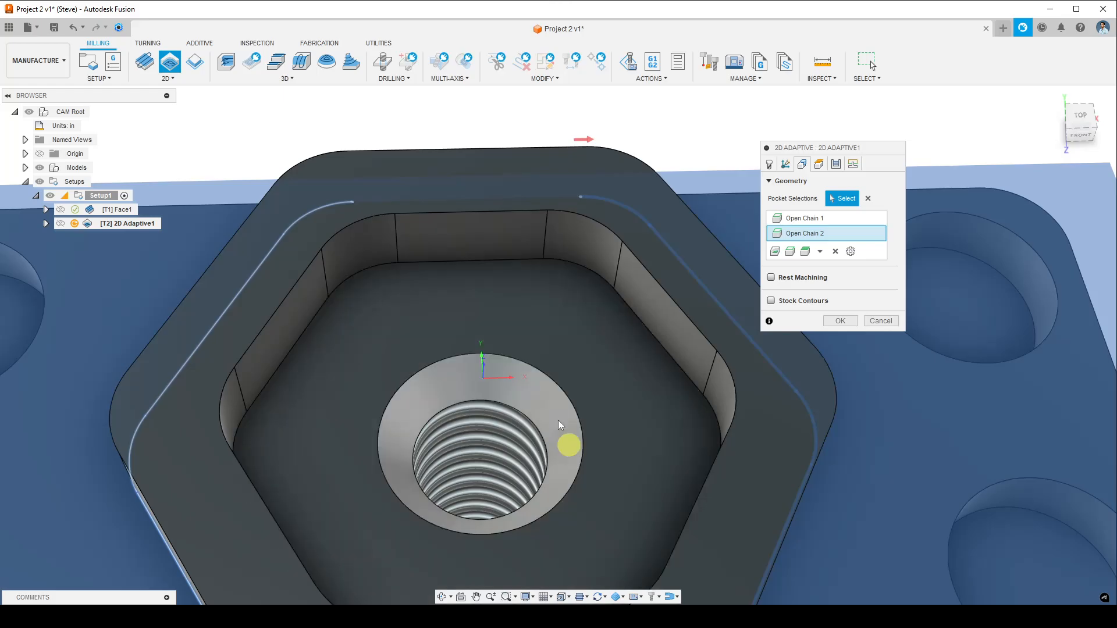
left_click(476, 278)
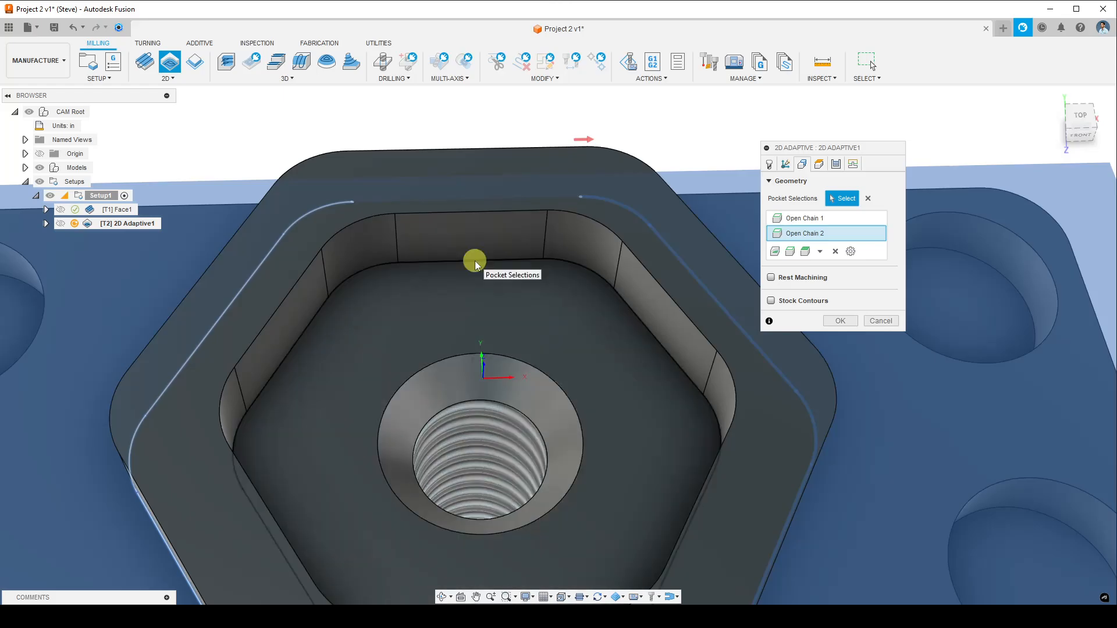
middle_click_drag(475, 261, 539, 417)
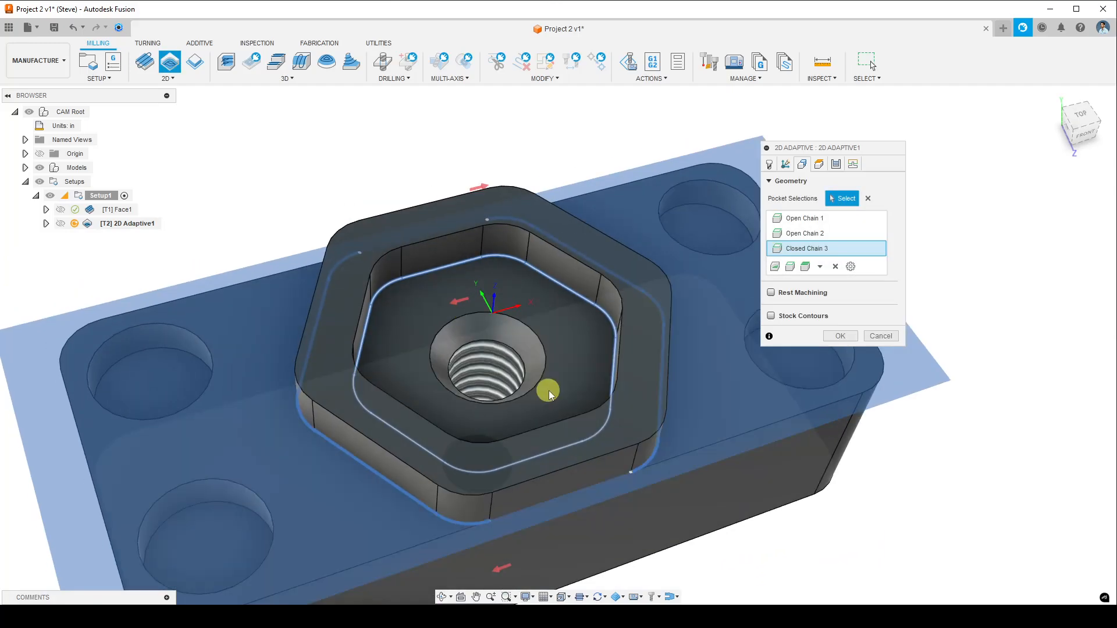
scroll(549, 389, "down", 3)
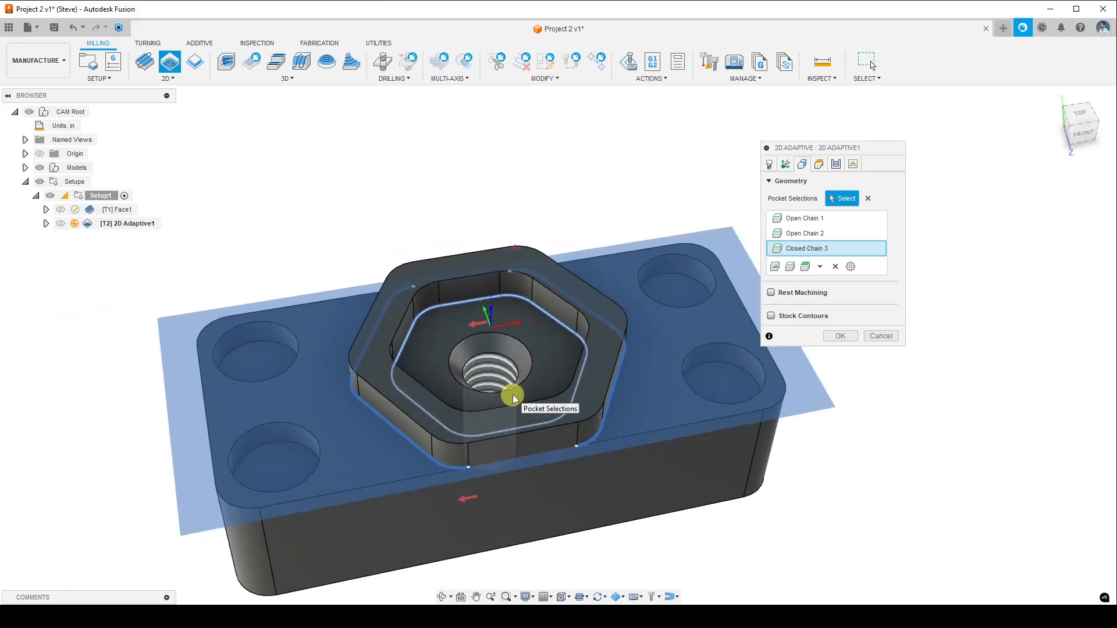
Review the heights and stock to leave, set the optimal load to 0.067 in, and generate the 2D Adaptive toolpath
left_click(801, 165)
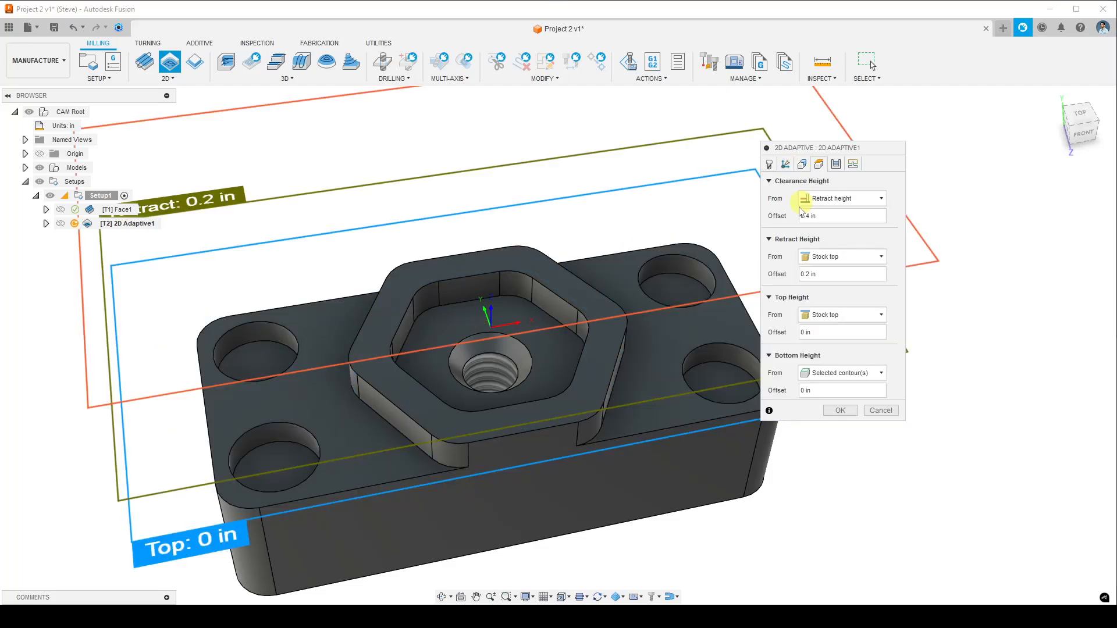
left_click(837, 165)
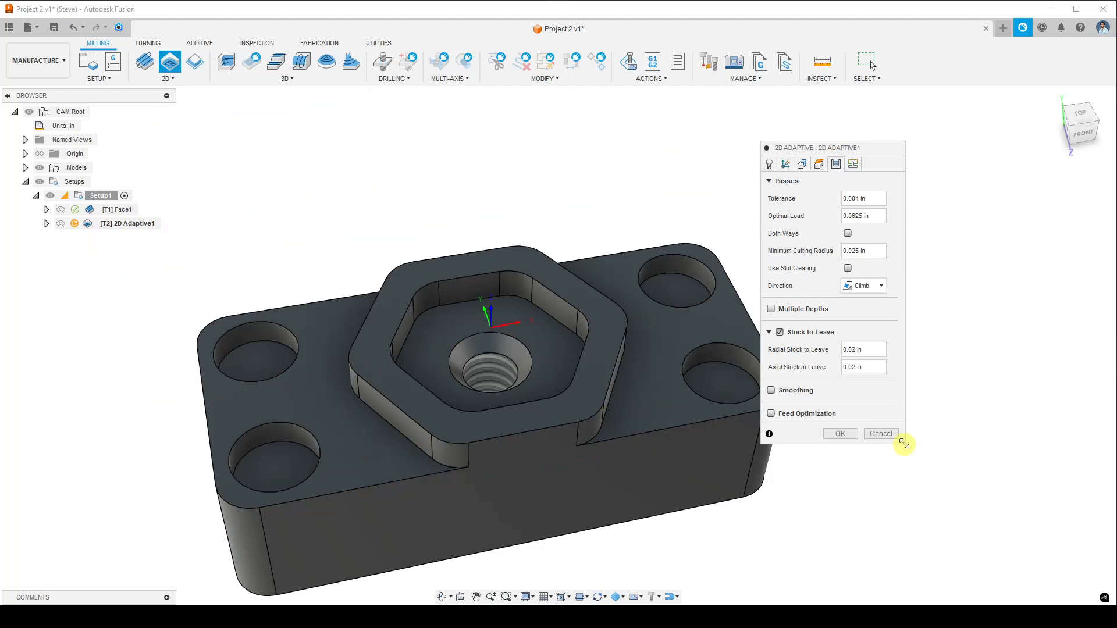
left_click_drag(904, 444, 927, 510)
double_click(888, 350)
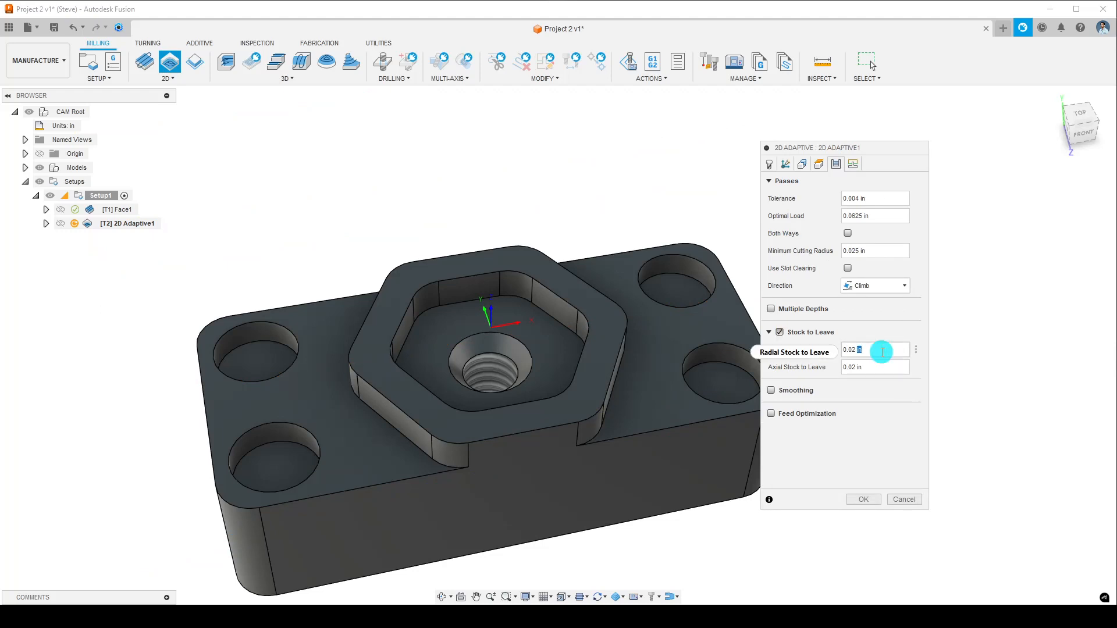
triple_click(882, 351)
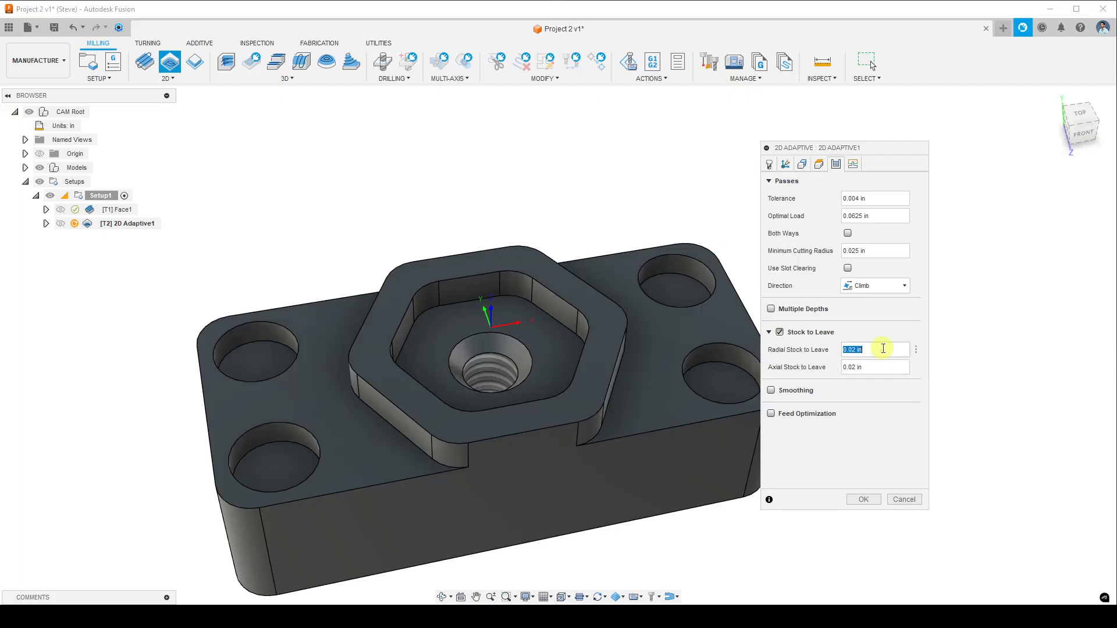
left_click(887, 219)
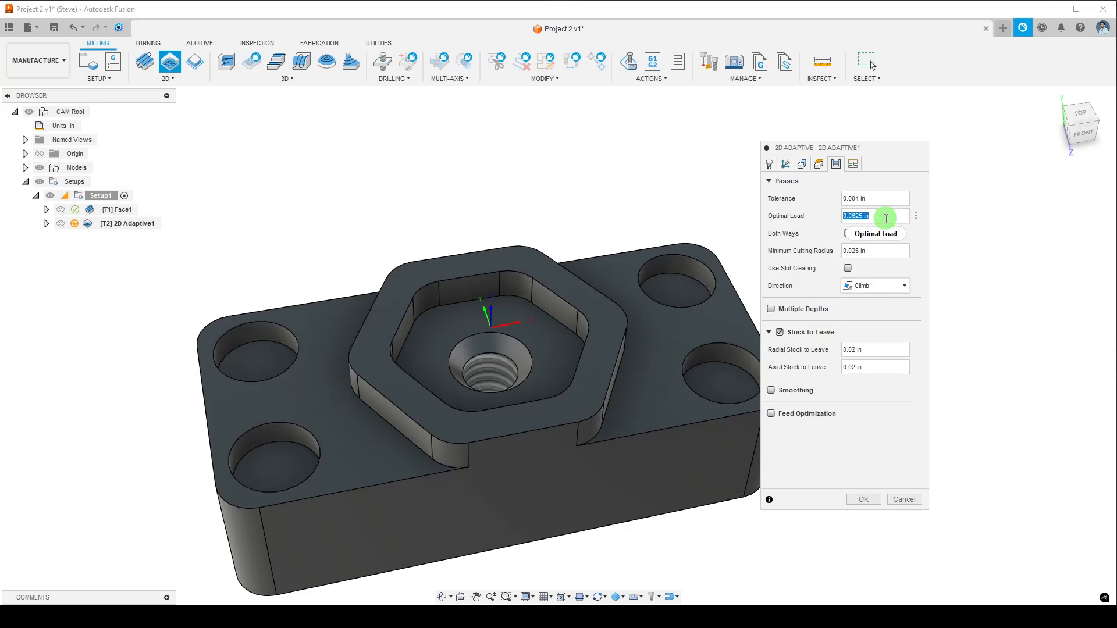
mouse_move(887, 218)
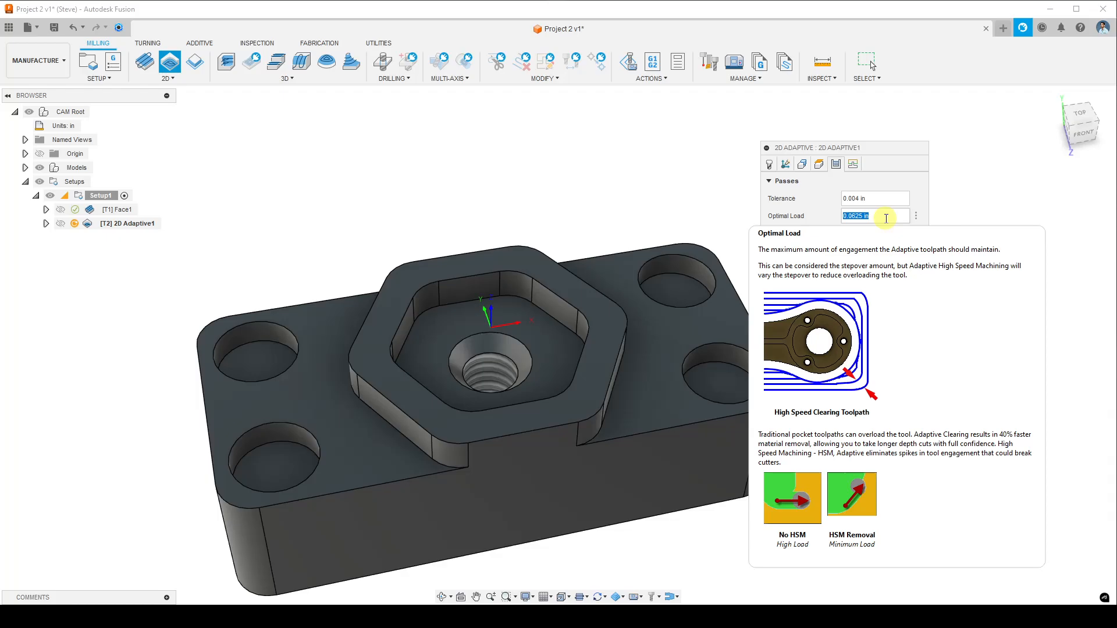
type(".067")
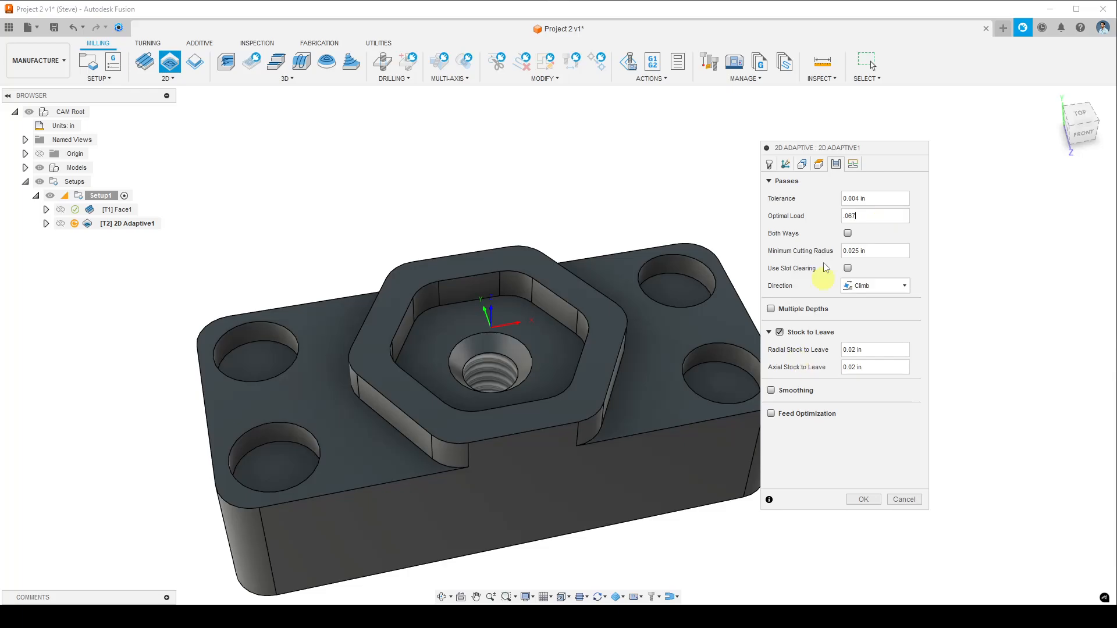
left_click(863, 499)
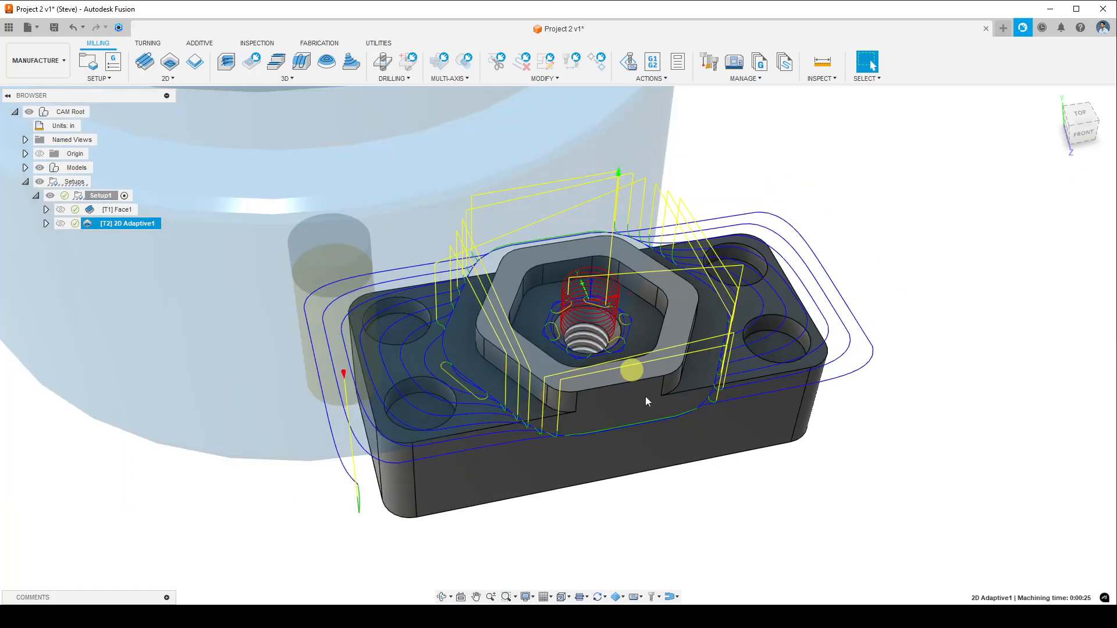
Simulate all of Setup1 and watch the facing and 2D Adaptive passes remove the stock
middle_click_drag(646, 397, 633, 380)
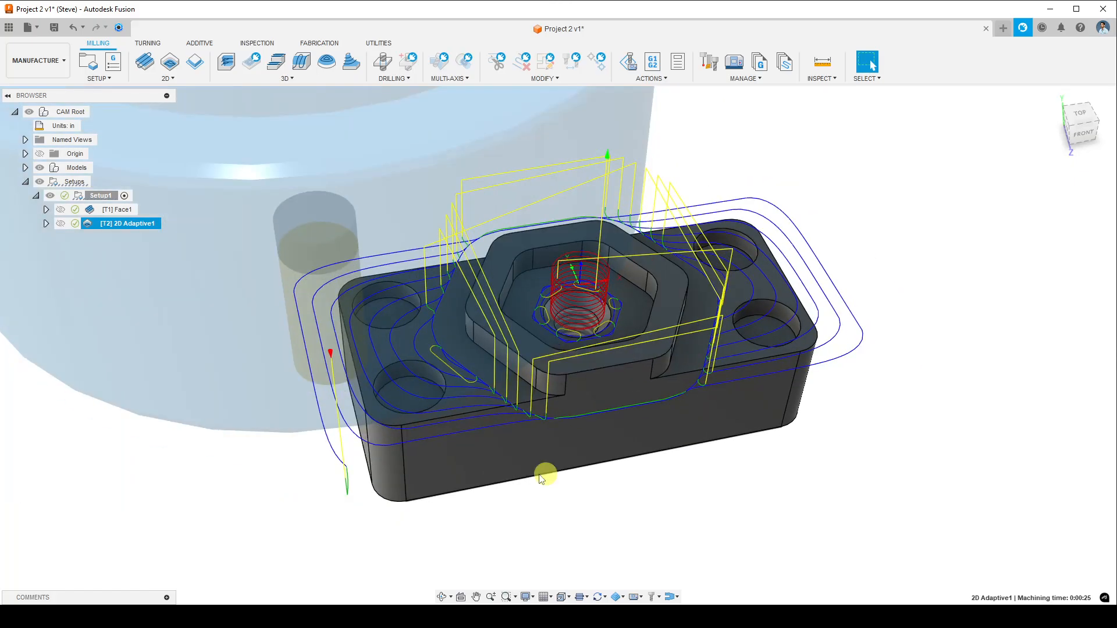
right_click(106, 199)
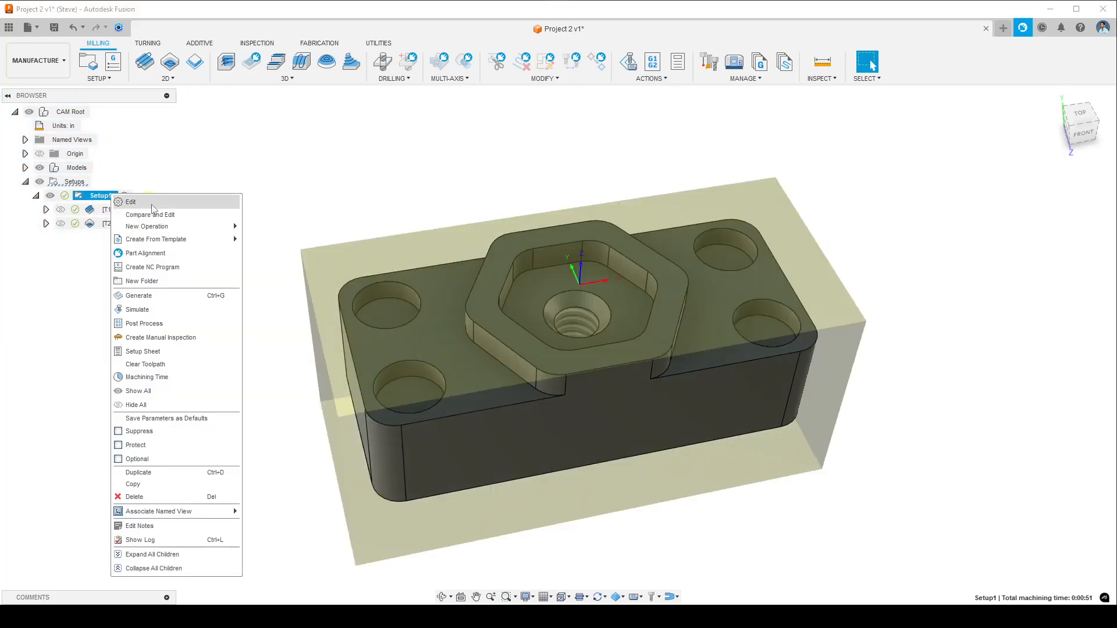
left_click(207, 318)
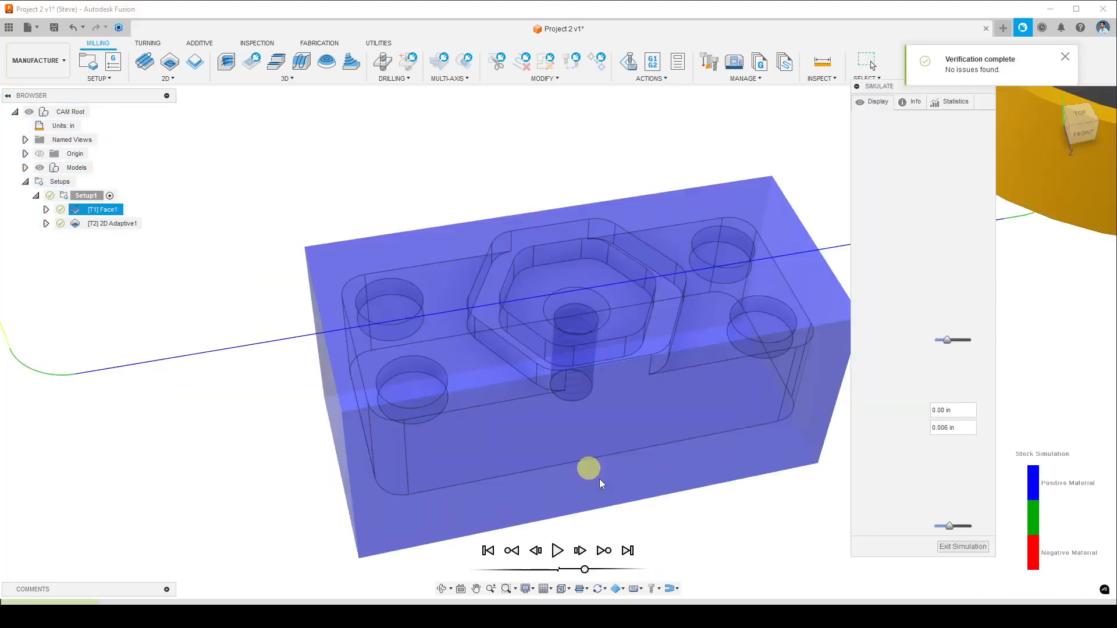
left_click(559, 550)
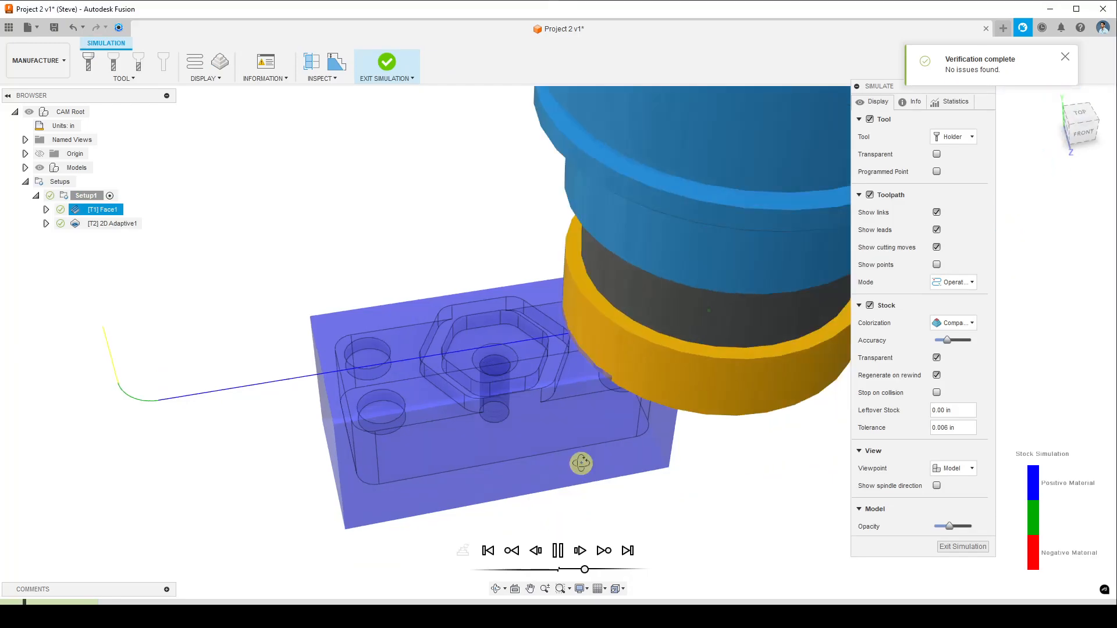
middle_click_drag(581, 463, 598, 474, "shift")
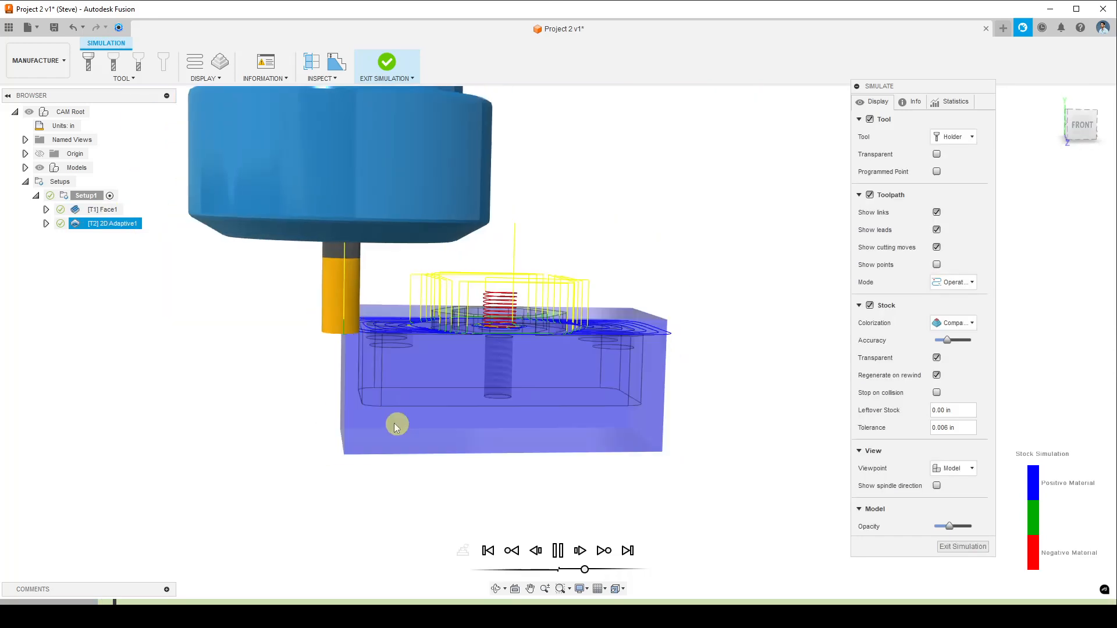
scroll(345, 327, "up", 3)
middle_click_drag(354, 329, 643, 405, "shift")
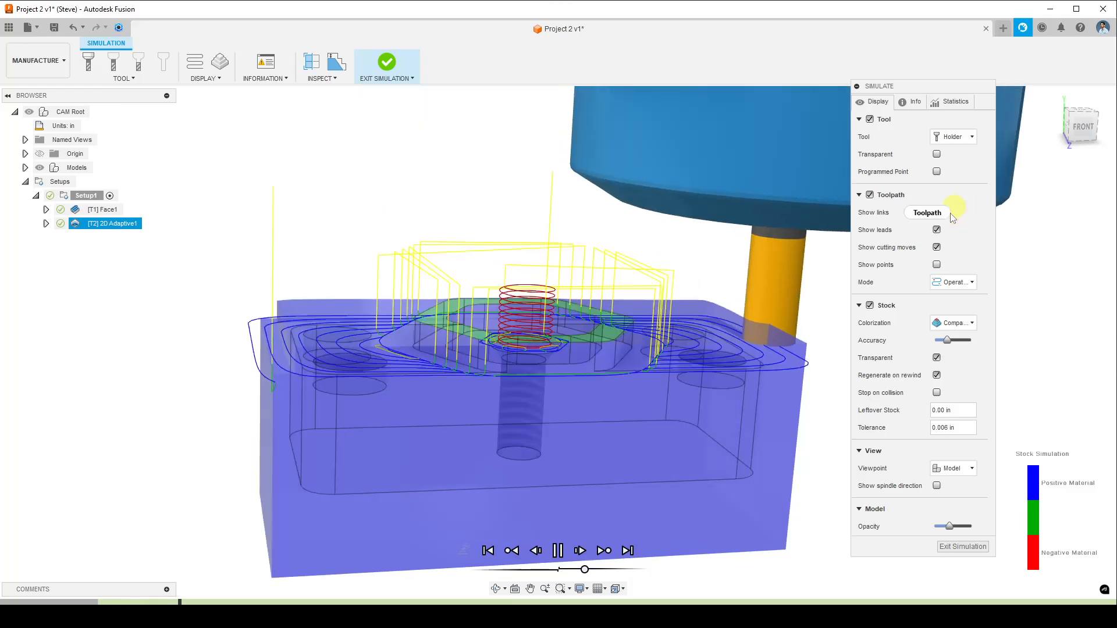
Set the simulation's toolpath display mode to Tail and show the tool as Shaft, viewing the part from above the front
left_click(954, 283)
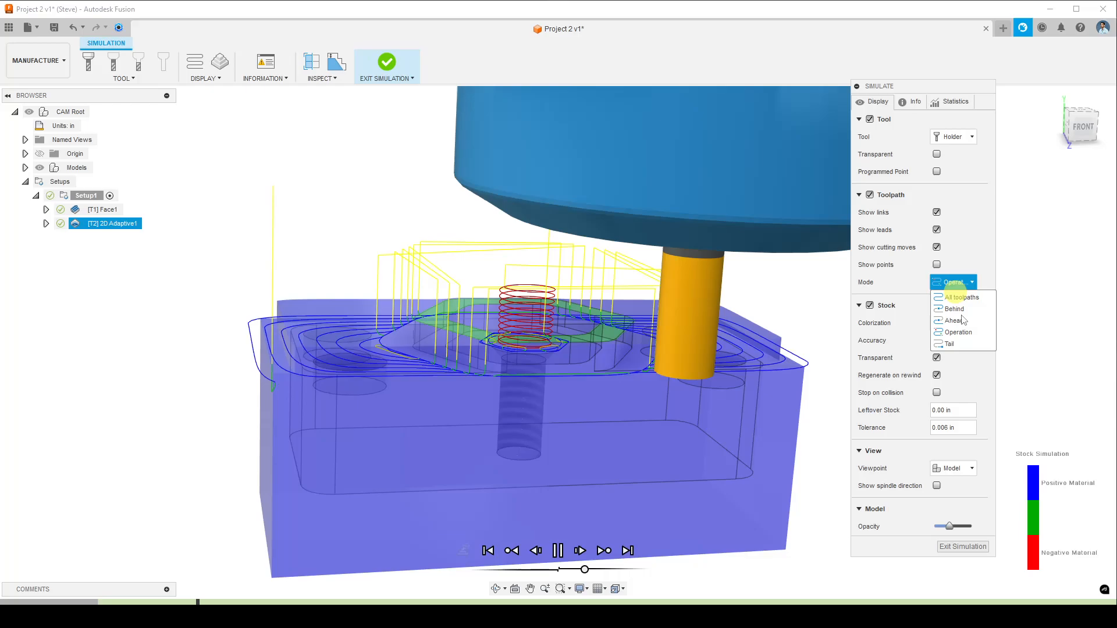
left_click(950, 344)
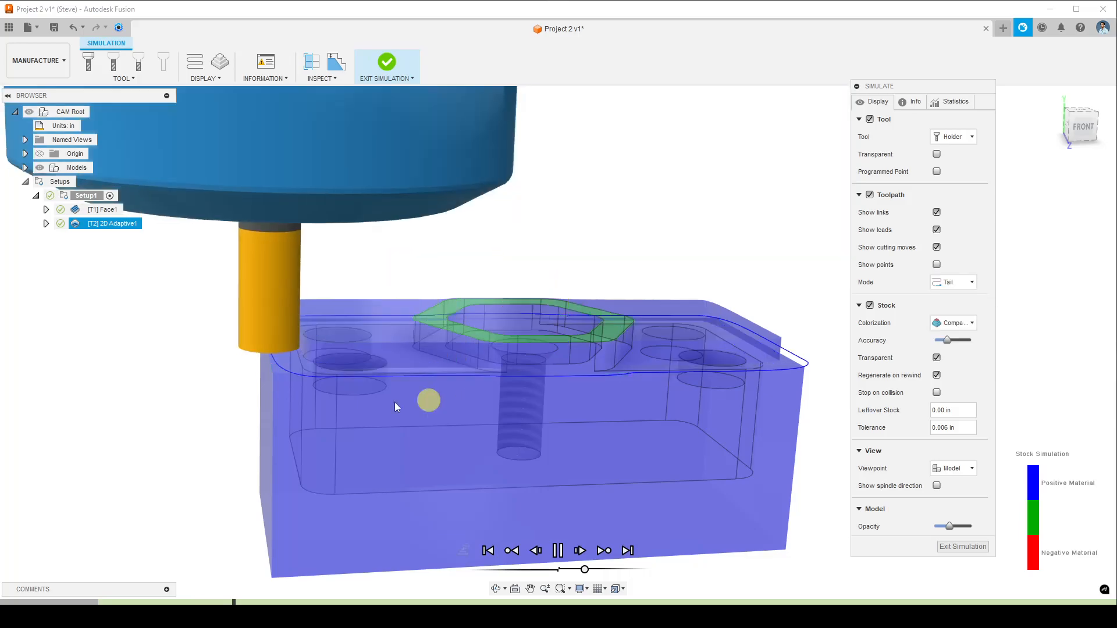
middle_click_drag(394, 407, 608, 400, "shift")
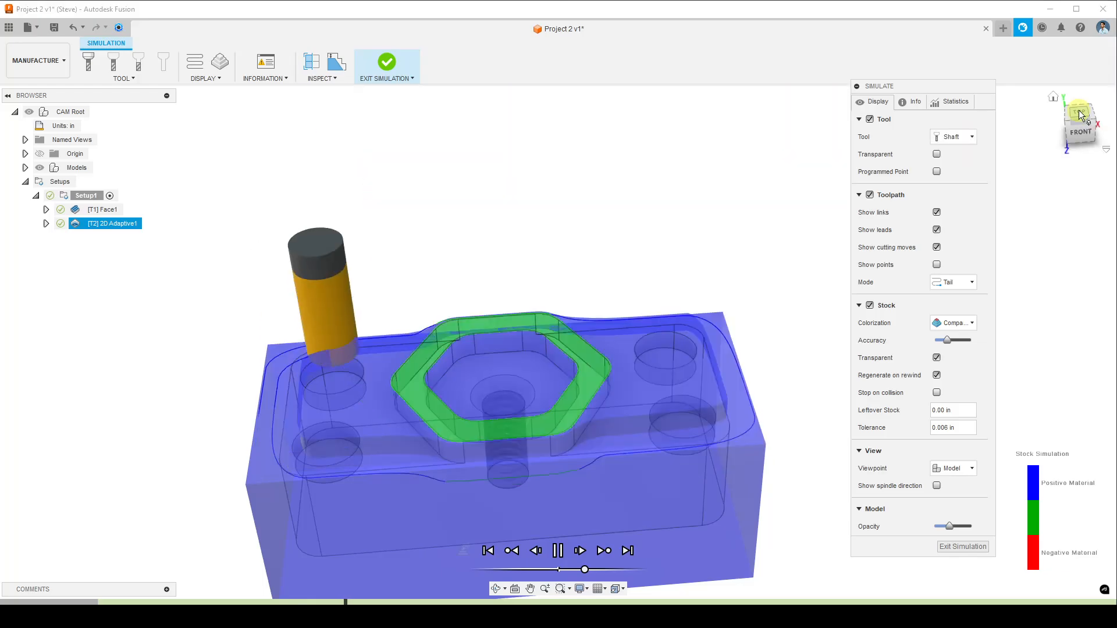
Pause the simulation in a top view of the part and set the stock colorization to Operation
left_click(1079, 114)
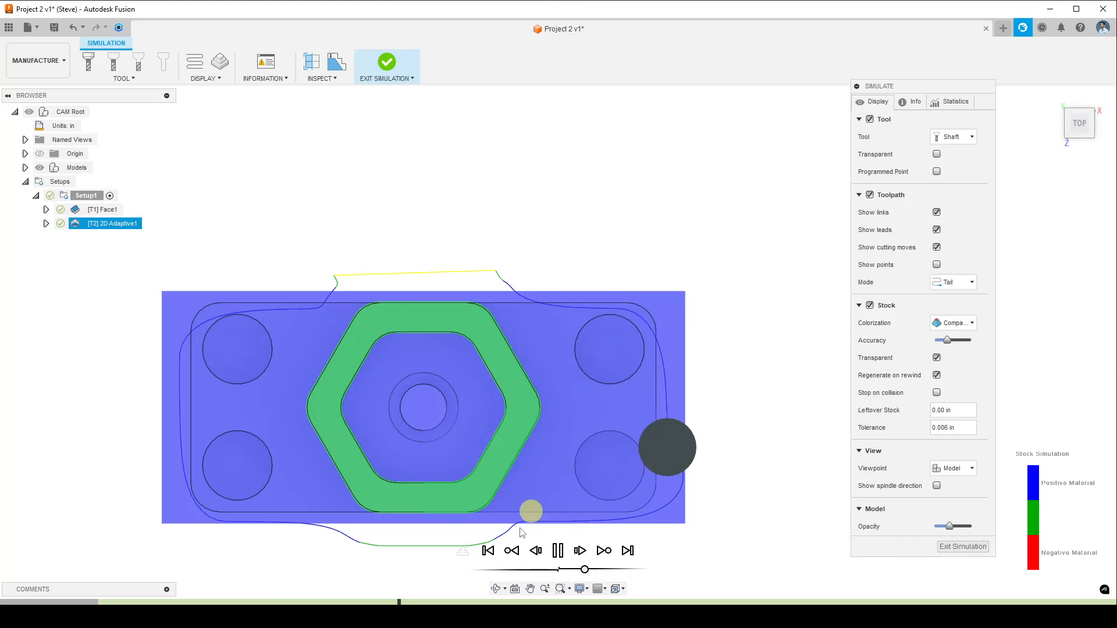
left_click(558, 551)
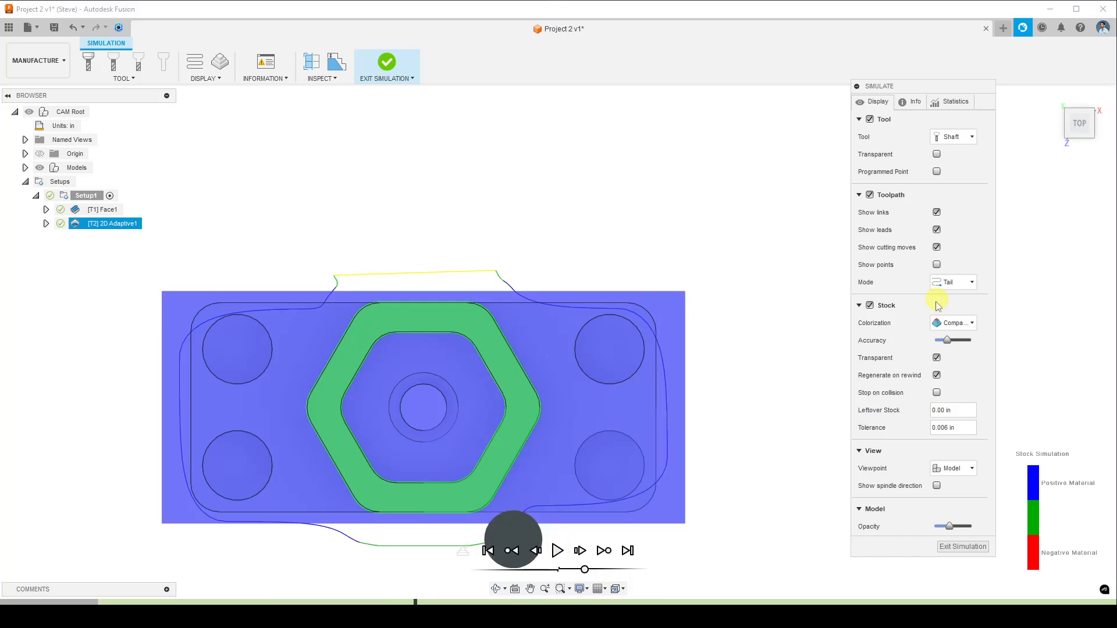
left_click(952, 323)
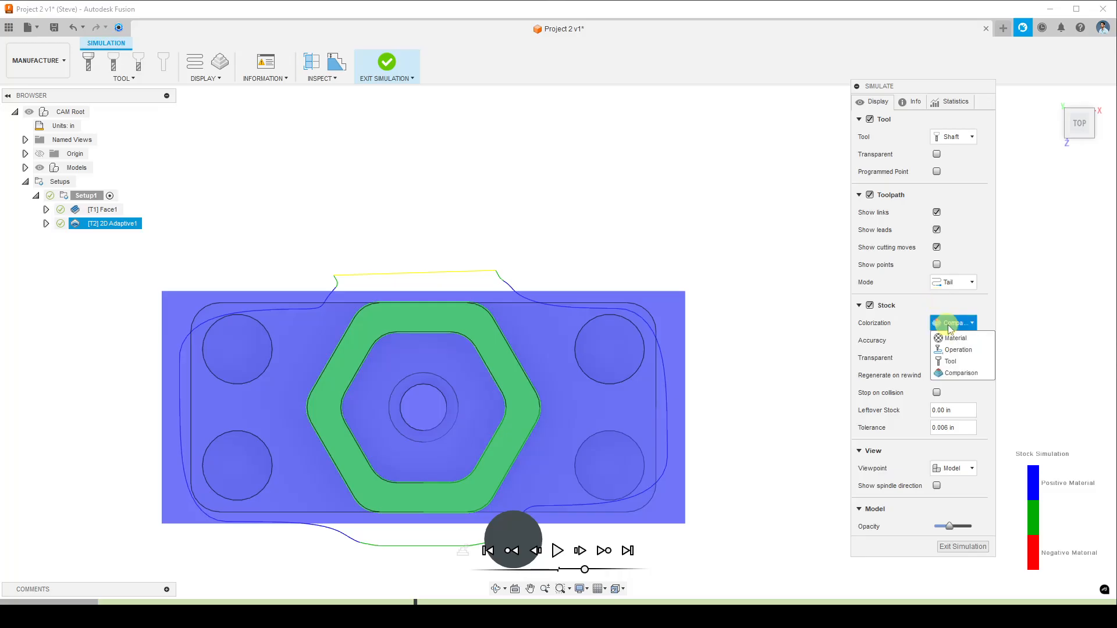
left_click(958, 350)
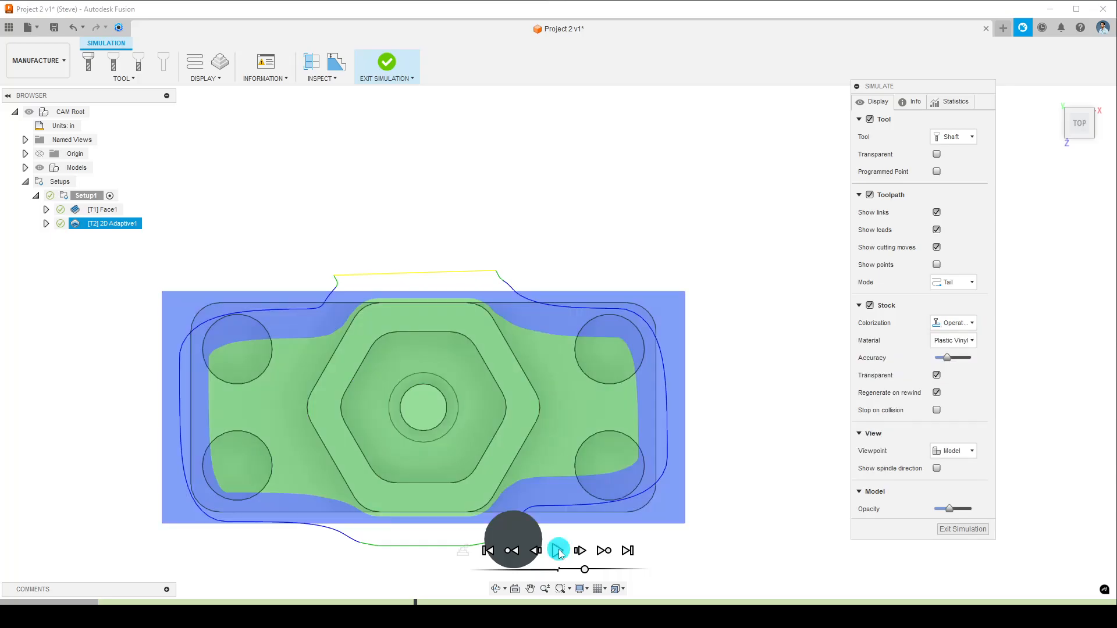
Play and pause the 2D Adaptive simulation from above to examine how the tool clears material around the hexagonal boss and inside its pocket
left_click(558, 550)
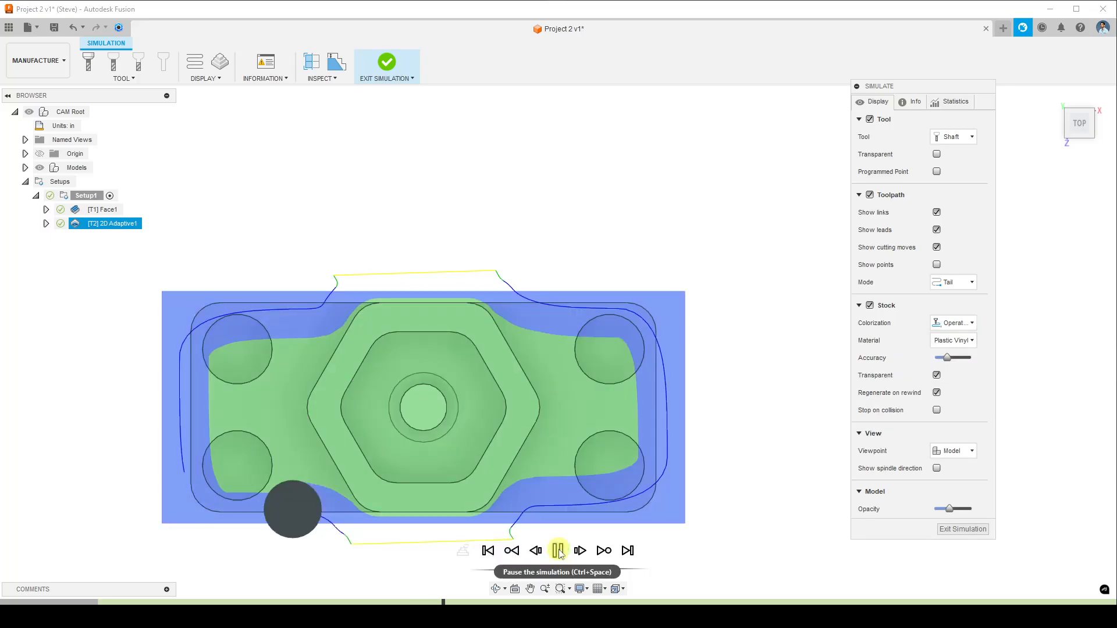
left_click(557, 550)
scroll(256, 469, "up", 5)
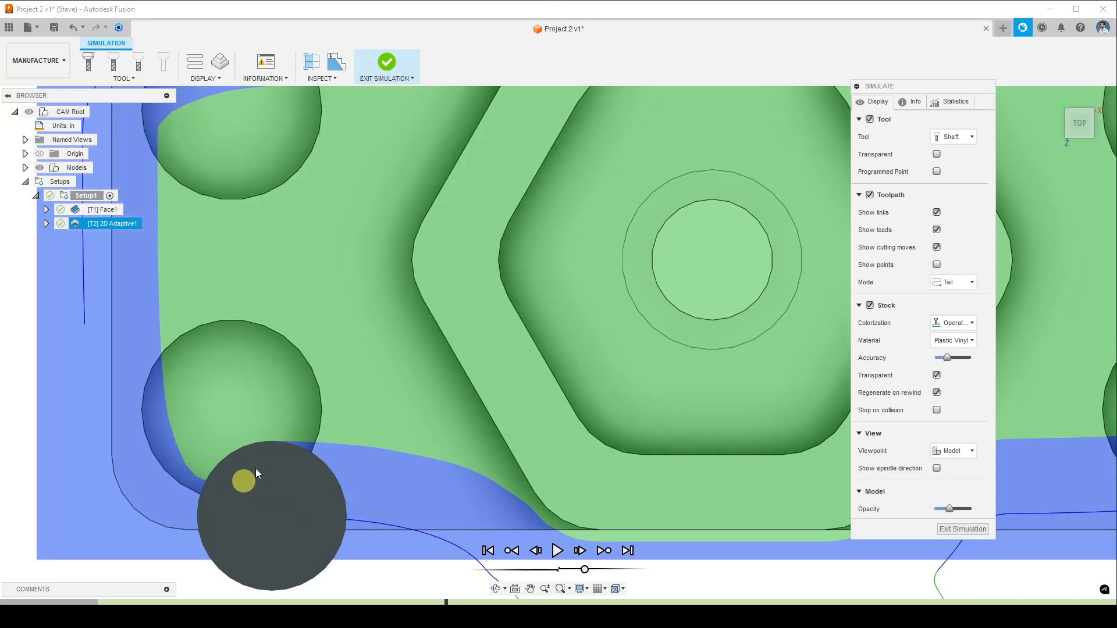
scroll(256, 469, "down", 5)
left_click(557, 550)
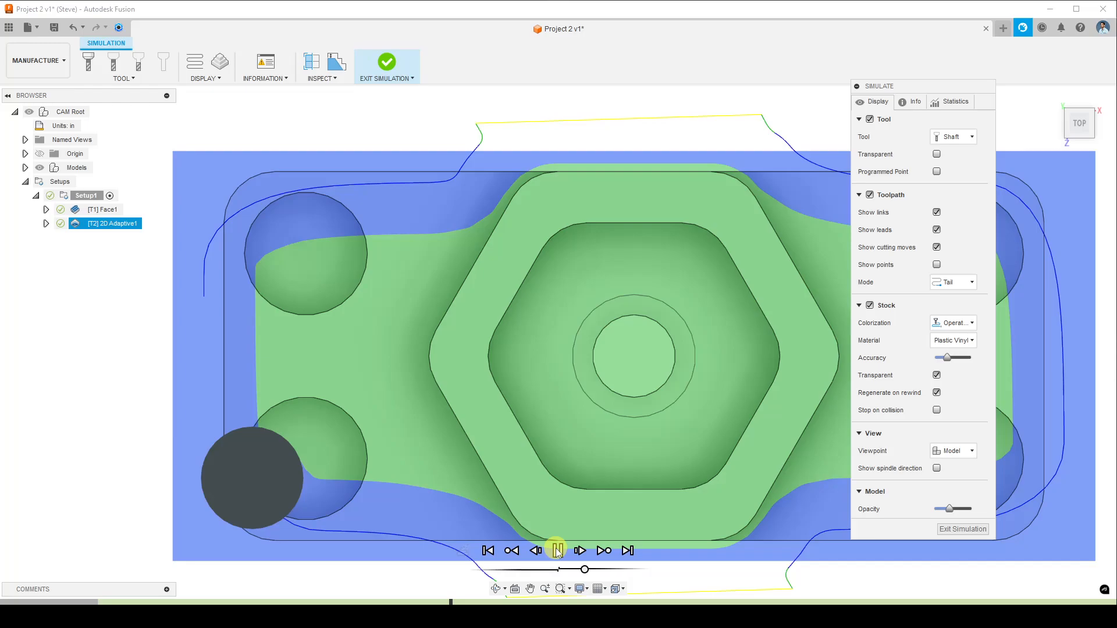
left_click(557, 550)
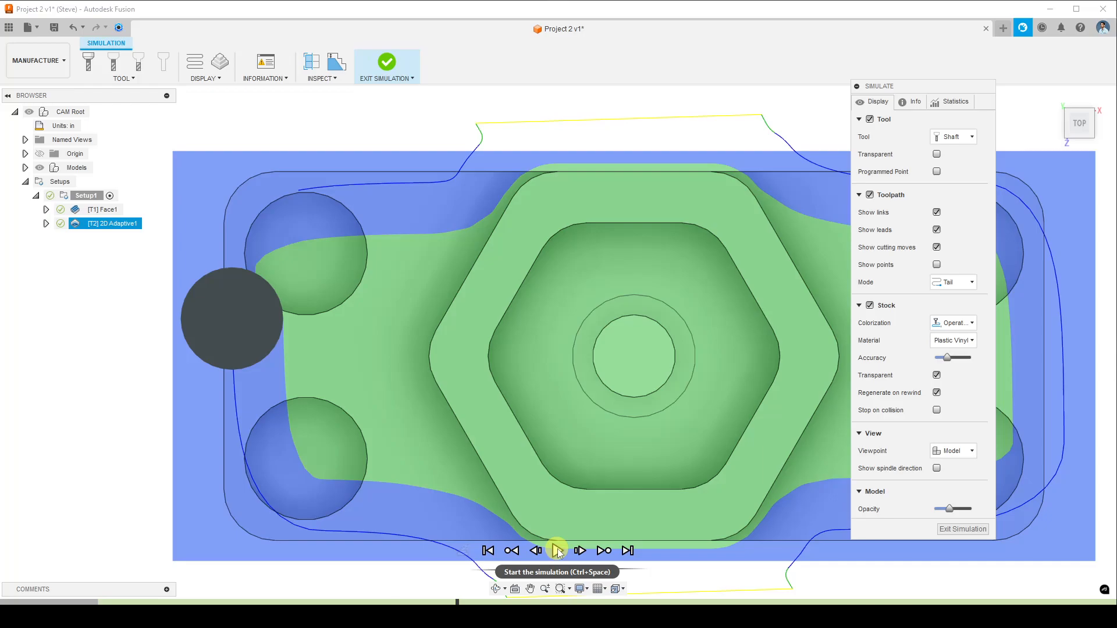
left_click(558, 551)
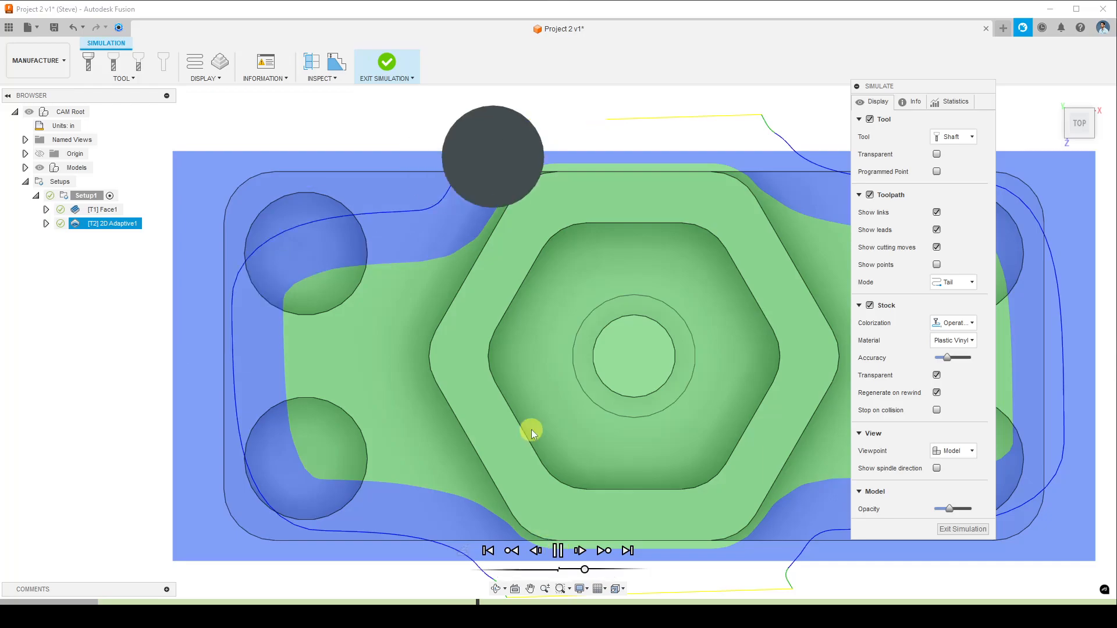
middle_click_drag(652, 396, 455, 408)
scroll(456, 407, "down", 1)
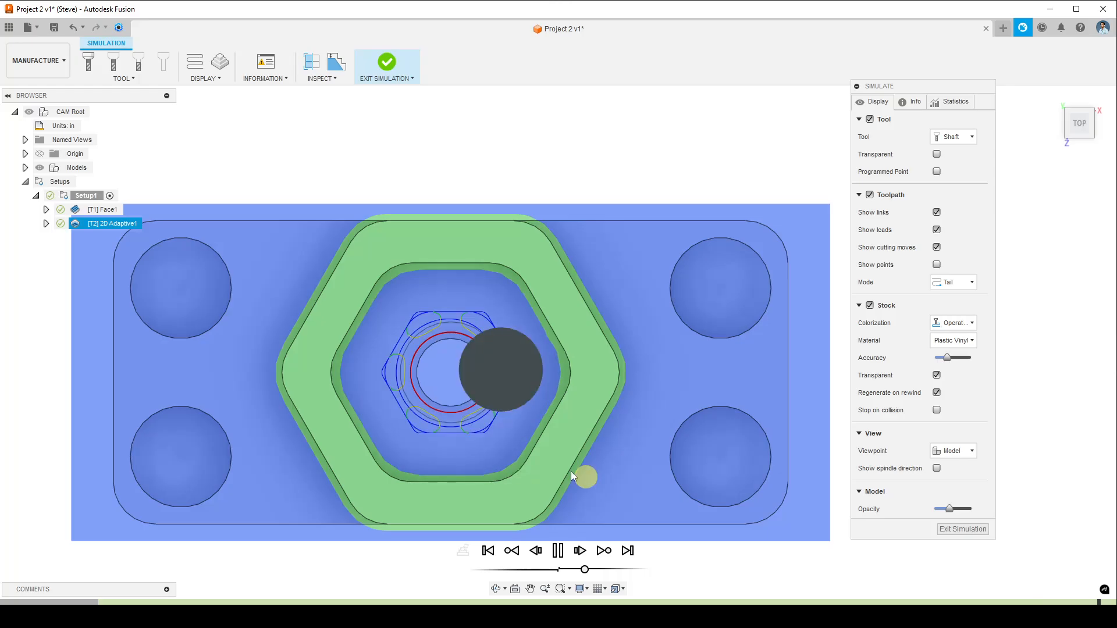
Inspect the roughed boss and pocket from an angled view, turn stock transparency back on, and exit the simulation
scroll(539, 469, "up", 2)
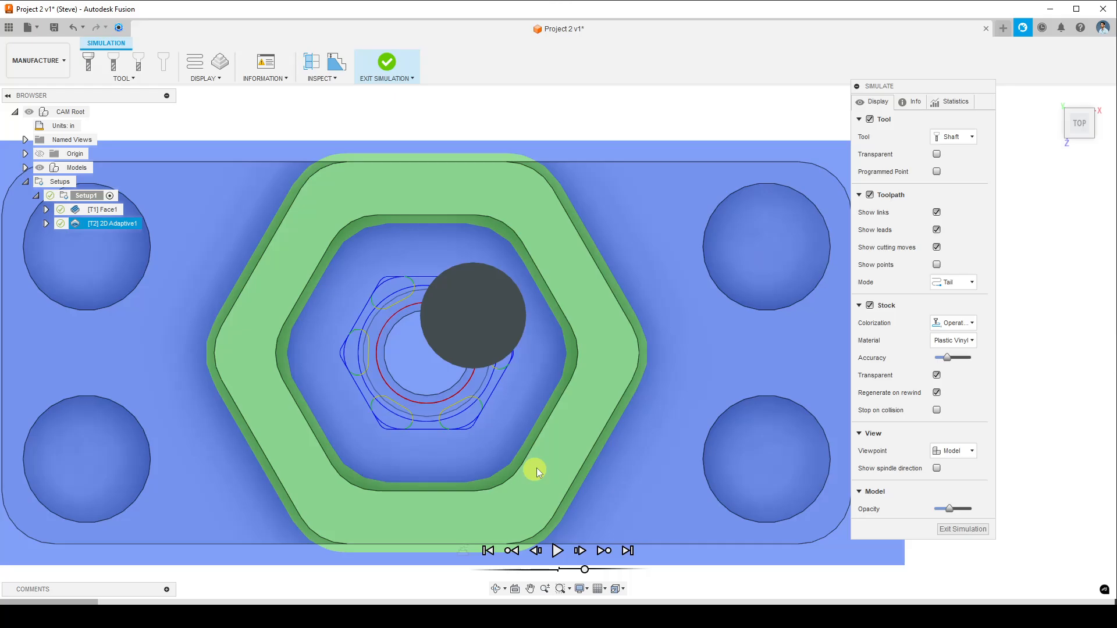
middle_click_drag(535, 471, 365, 415, "shift")
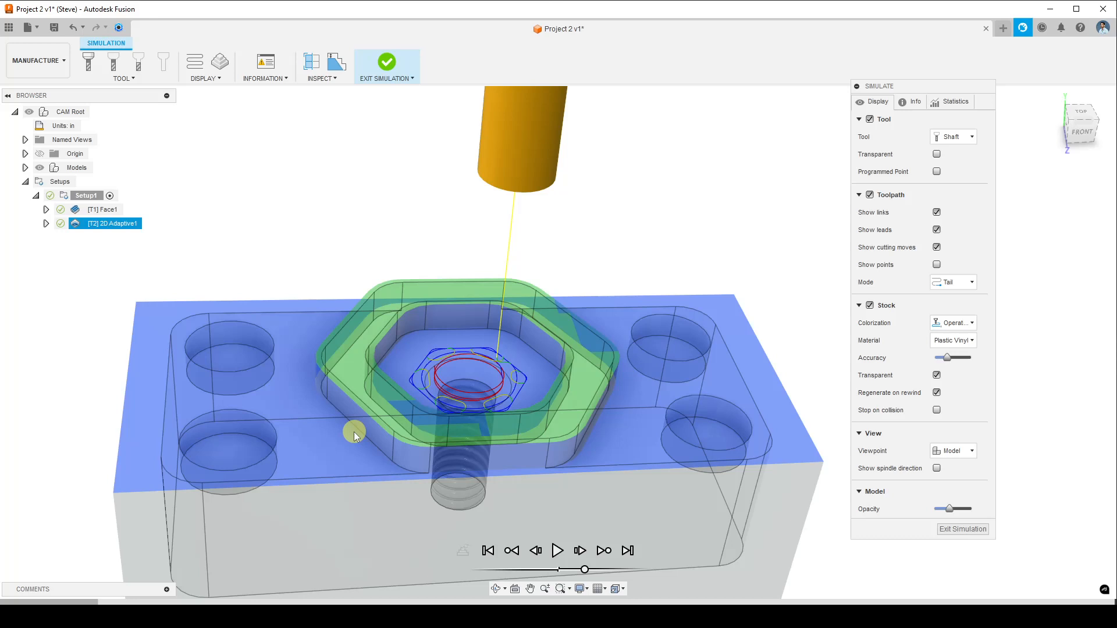
middle_click_drag(354, 432, 616, 451, "shift")
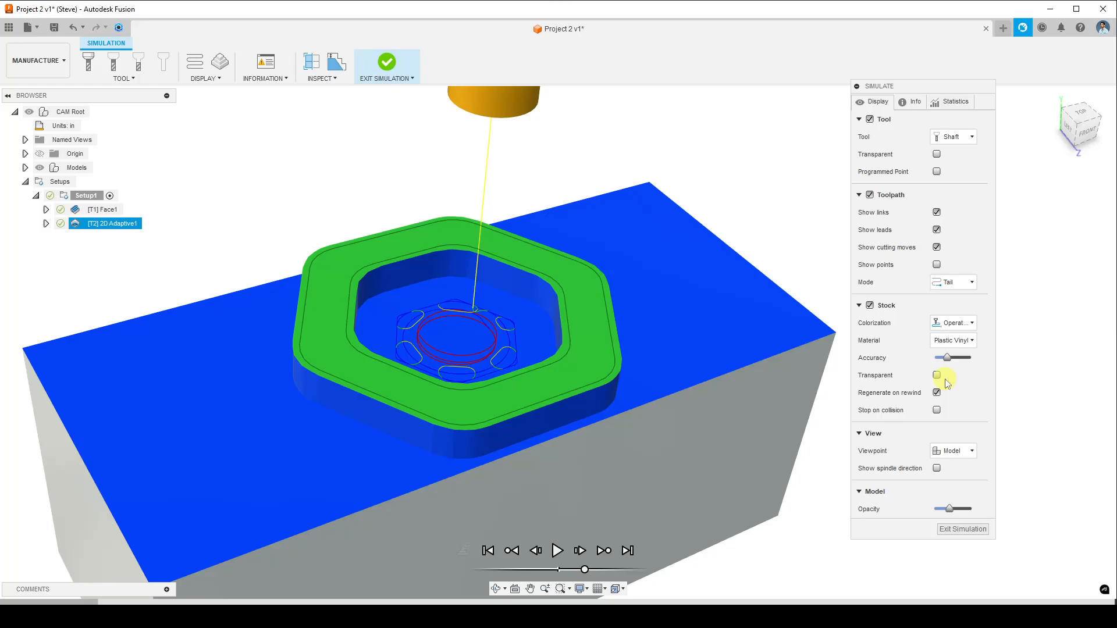
left_click(939, 376)
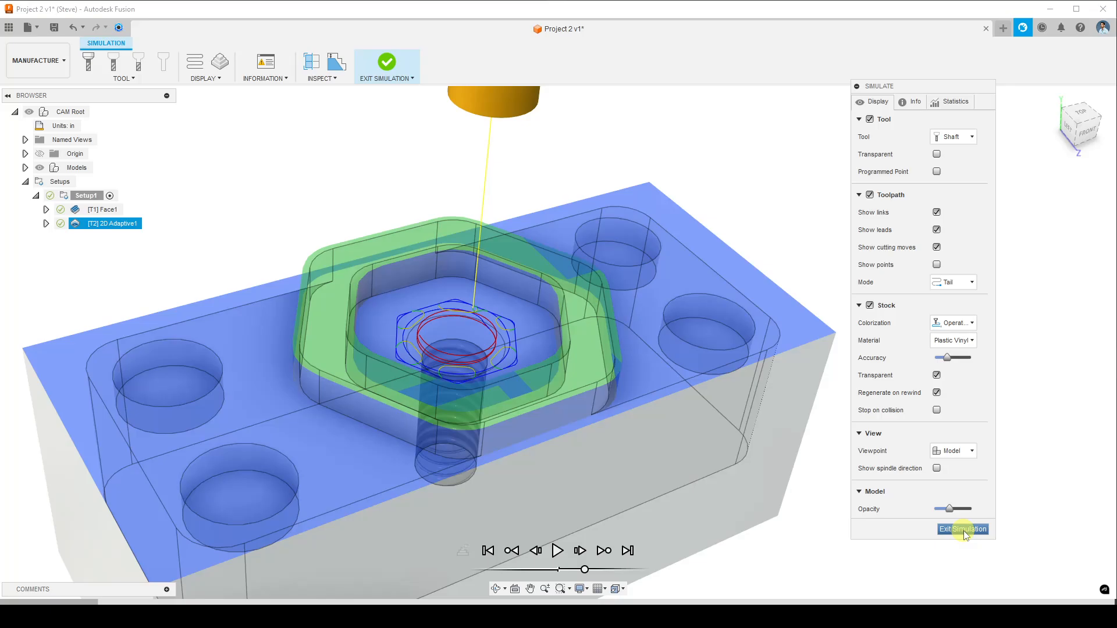
left_click(963, 530)
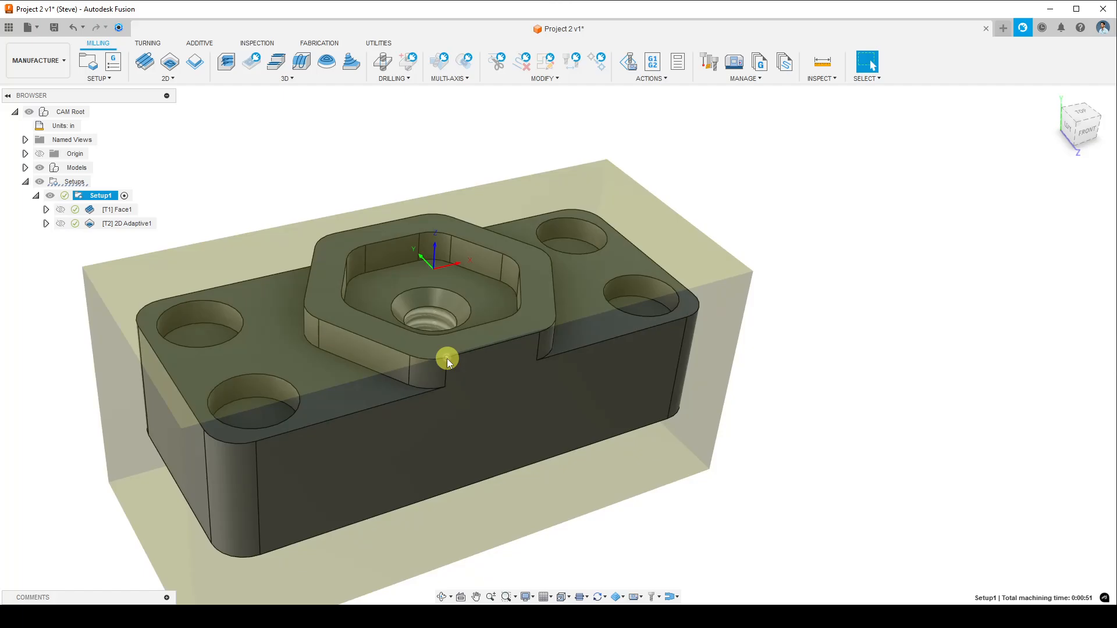
Create a derived 2D Pocket operation from 2D Adaptive1, disable Stock to Leave, and generate the toolpath
mouse_move(139, 226)
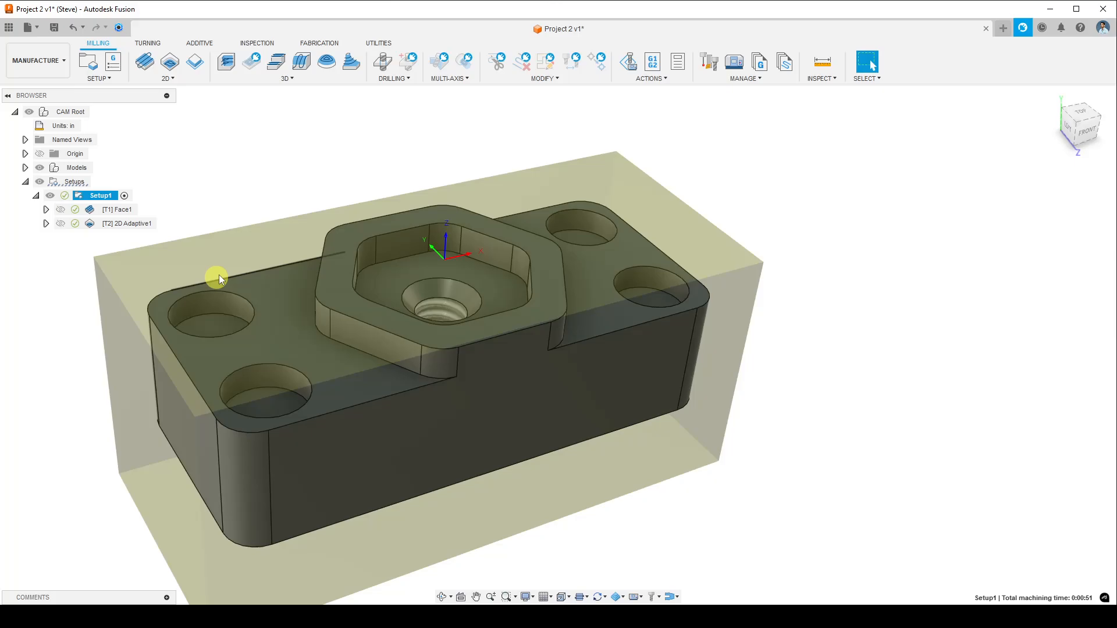
right_click(128, 224)
mouse_move(175, 436)
mouse_move(280, 447)
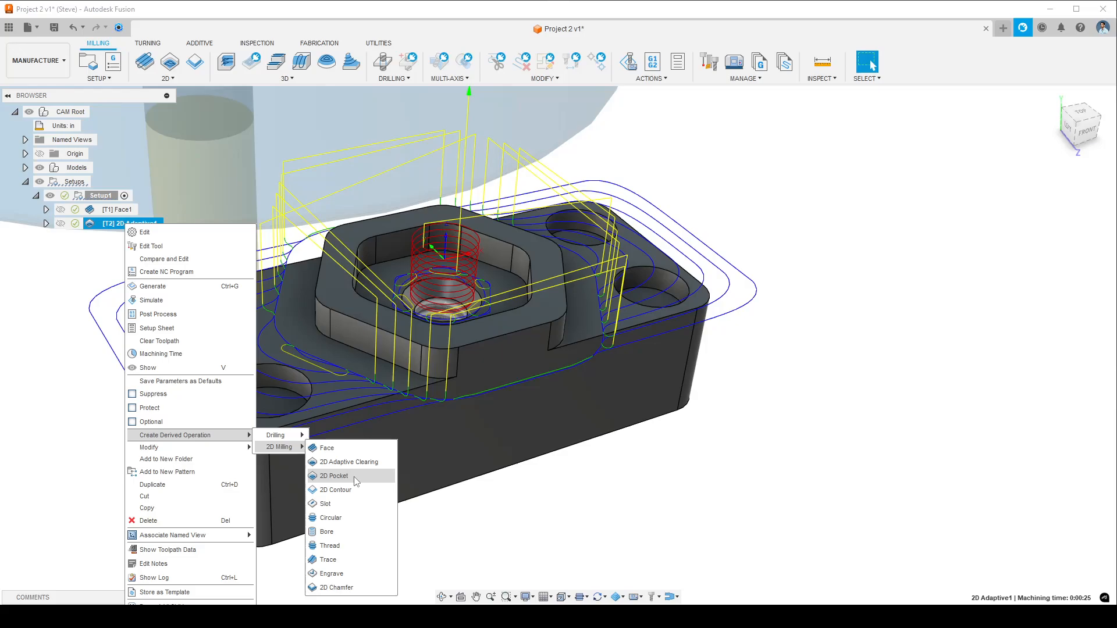
left_click(354, 477)
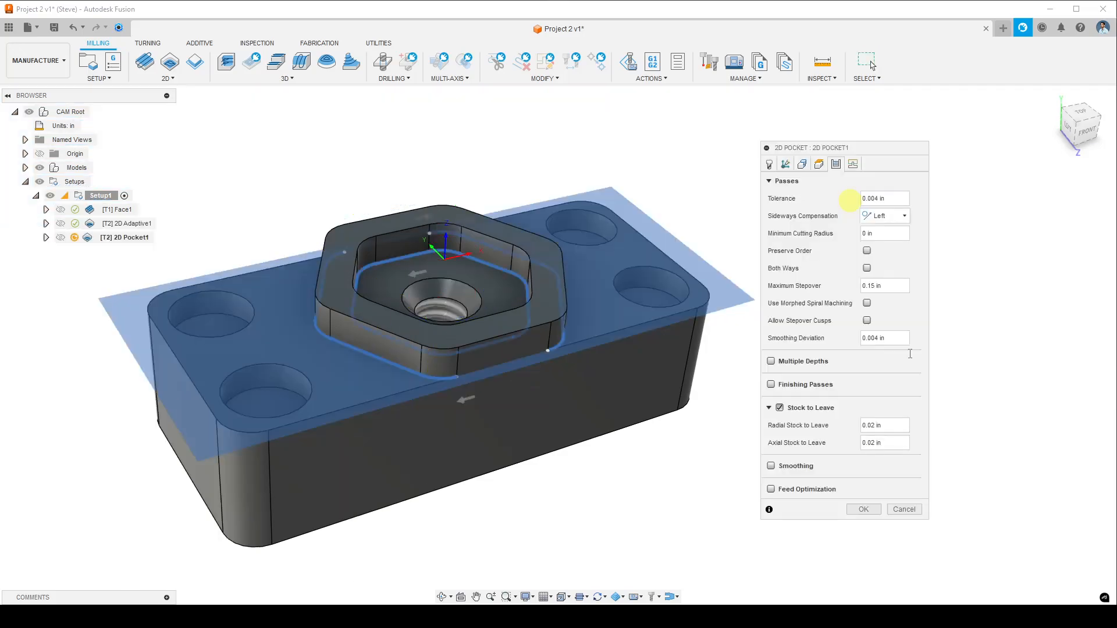
left_click(780, 409)
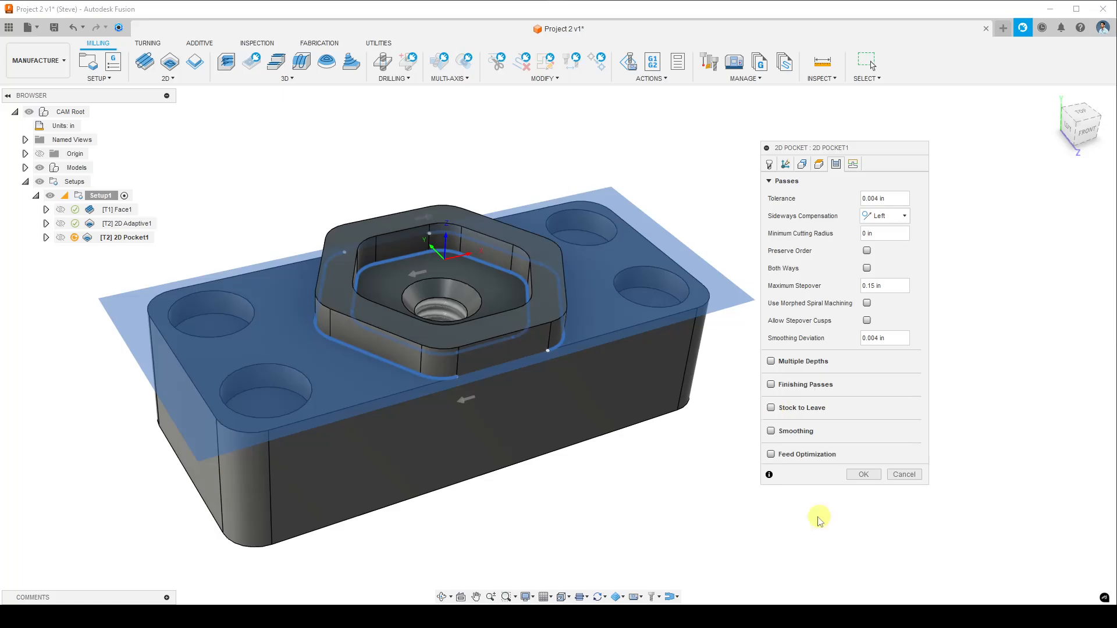
left_click(864, 474)
Review the pocket's helical entry, set the 2D Pocket's top height to Selected contour(s) with a 0.02 in offset, and regenerate it
middle_click_drag(582, 460, 501, 459, "shift")
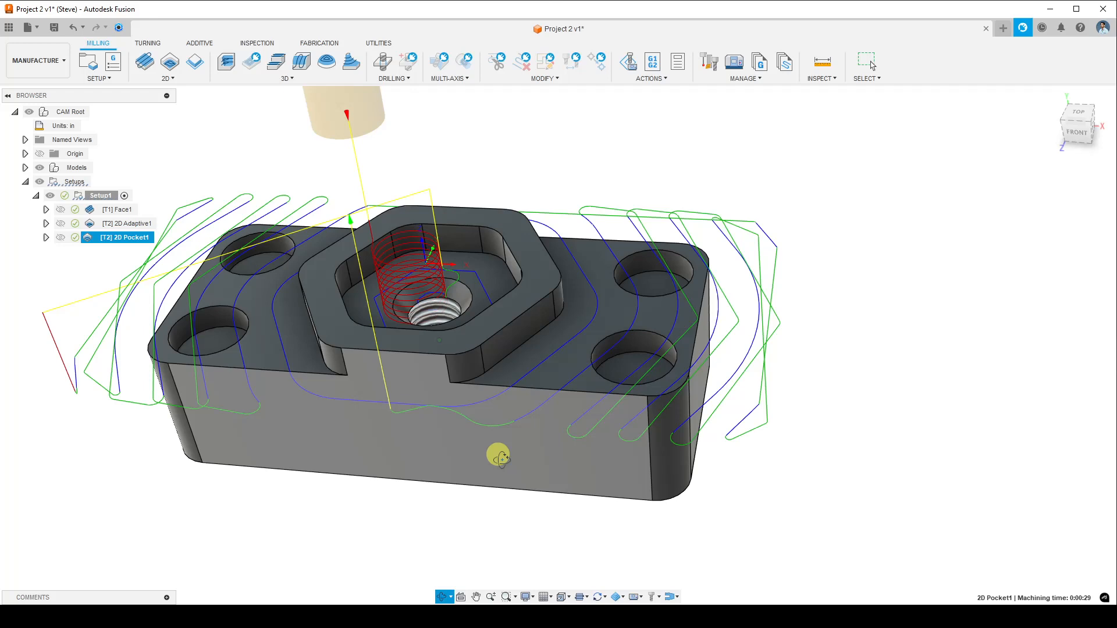
middle_click_drag(502, 460, 372, 453, "shift")
scroll(372, 453, "up", 3)
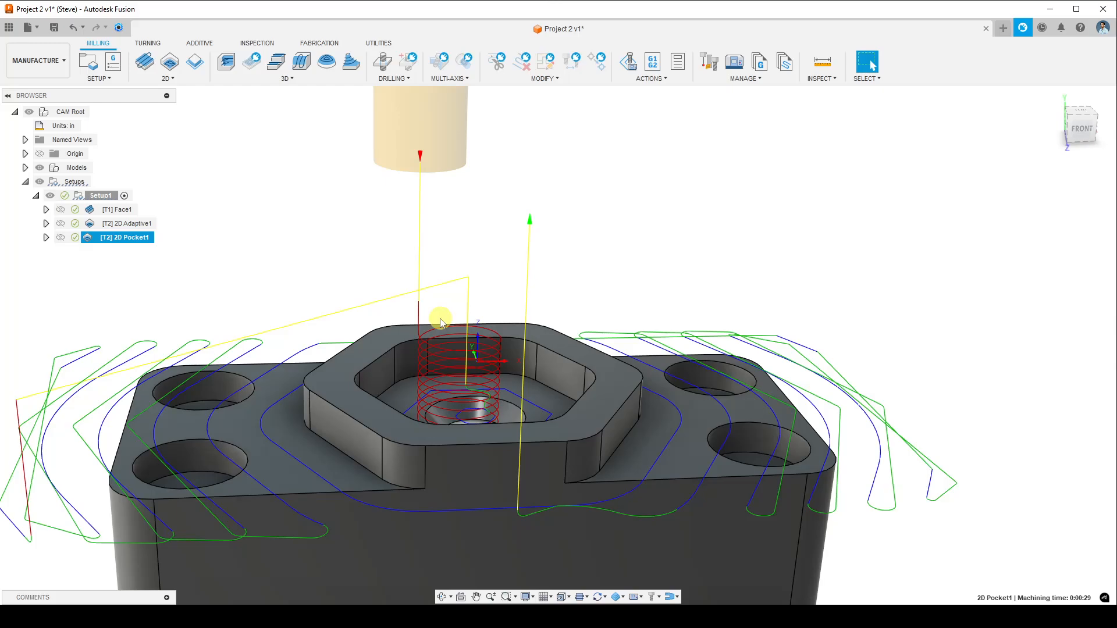
scroll(440, 319, "down", 2)
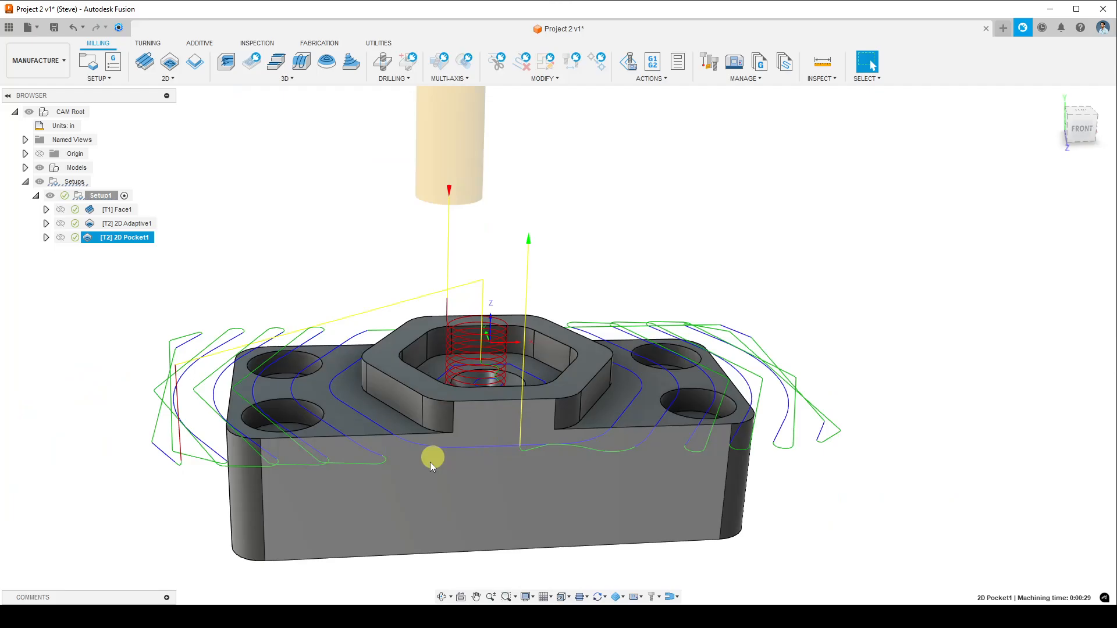
scroll(430, 462, "up", 2)
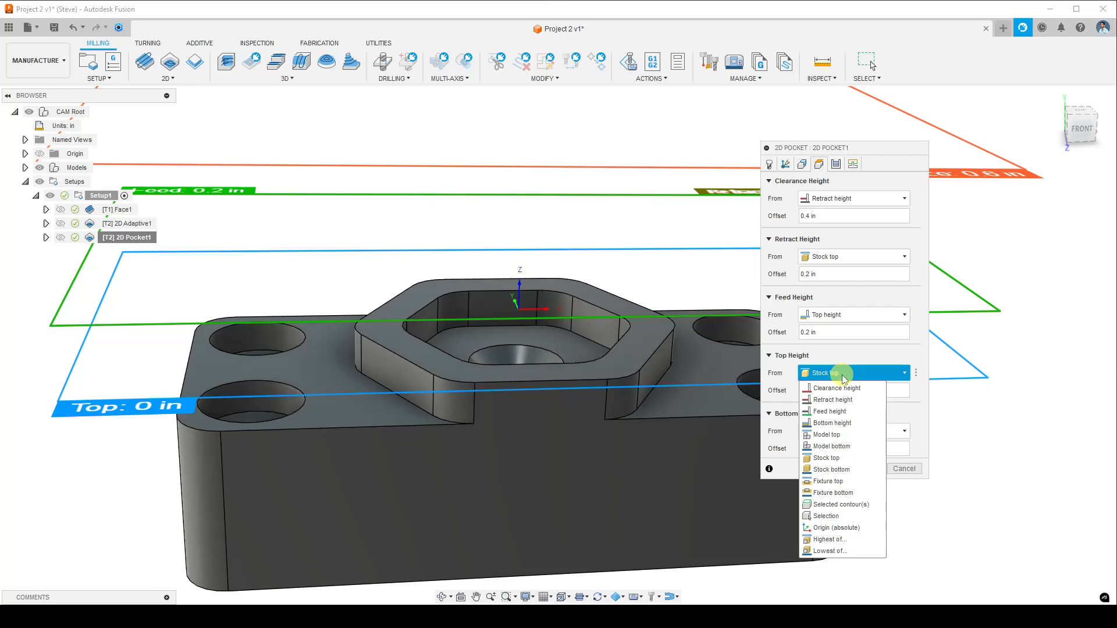
left_click(840, 505)
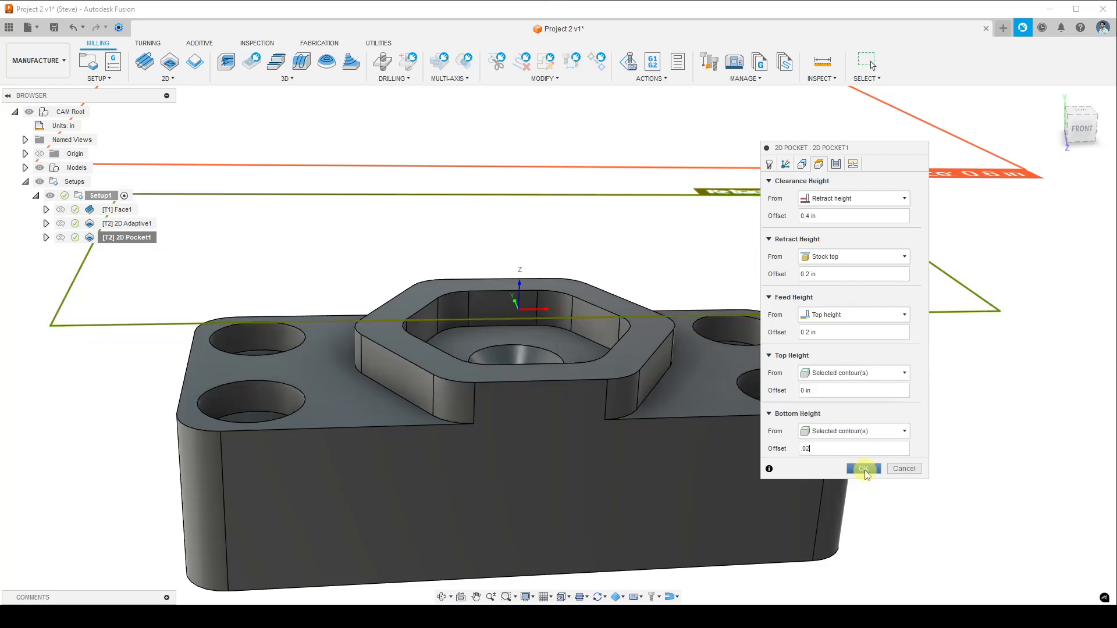
left_click(846, 393)
type(".02")
key("Return")
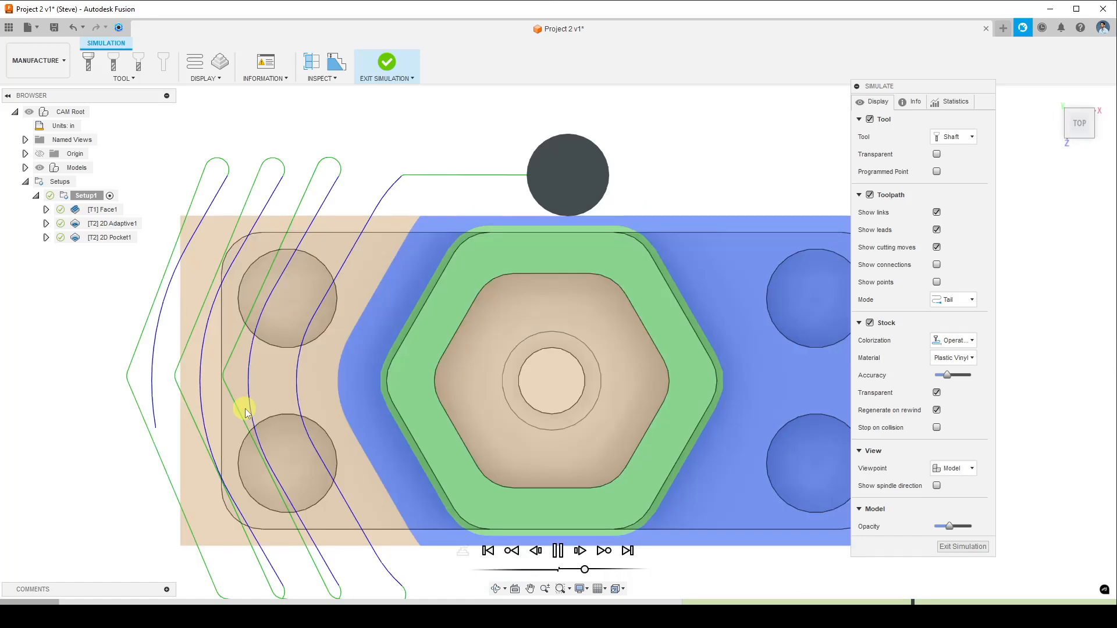
Simulate Setup1 through the 2D Pocket pass, inspect the finished floors around and inside the hexagonal boss, and exit the simulation
middle_click_drag(527, 346, 500, 352)
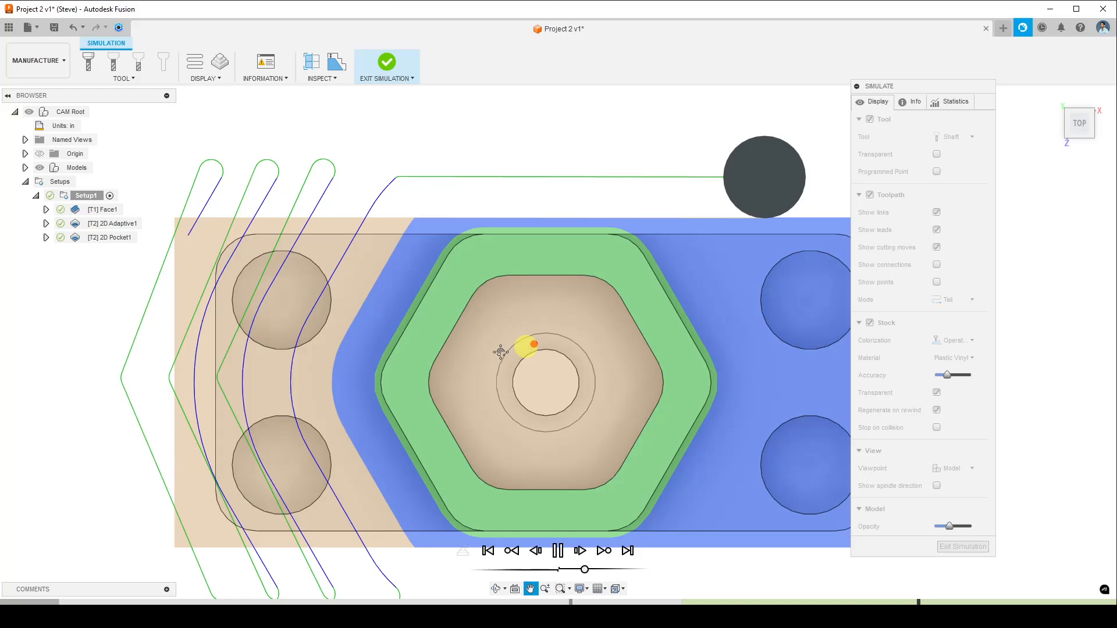
left_click(641, 389)
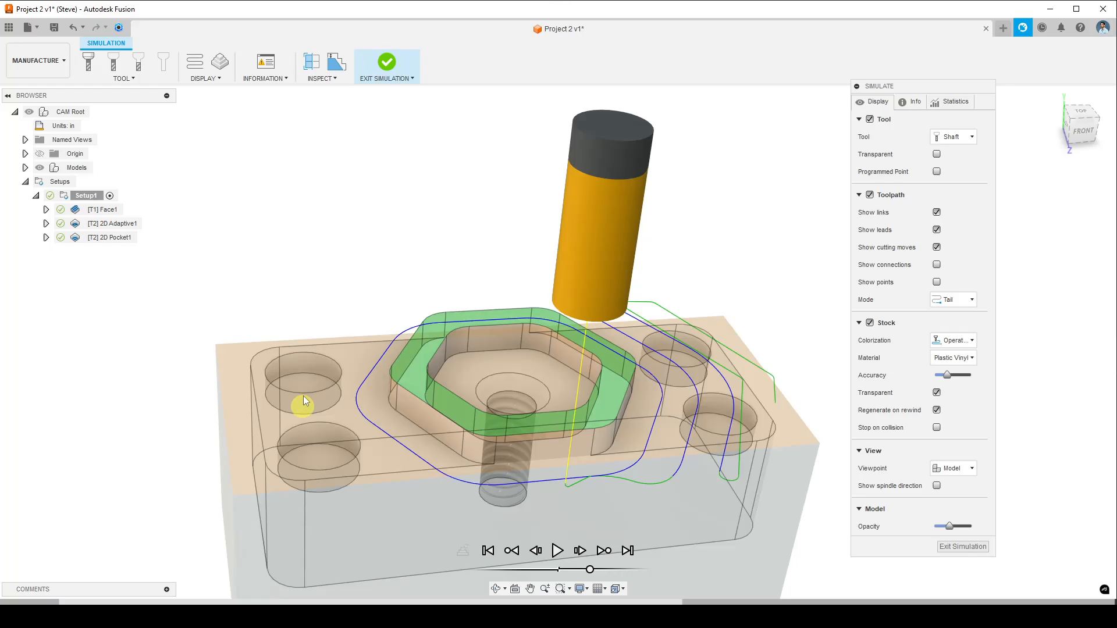
left_click(963, 547)
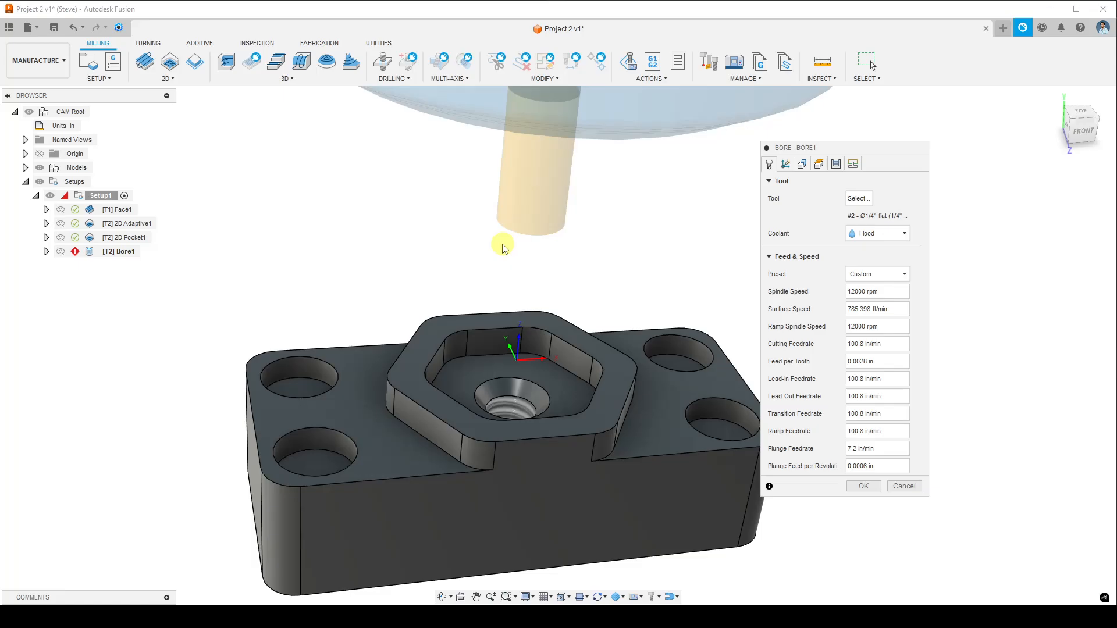
Create a Bore toolpath from the front corner hole's cylindrical wall, include all holes with Select Same Diameter, and generate it
scroll(504, 247, "down", 2)
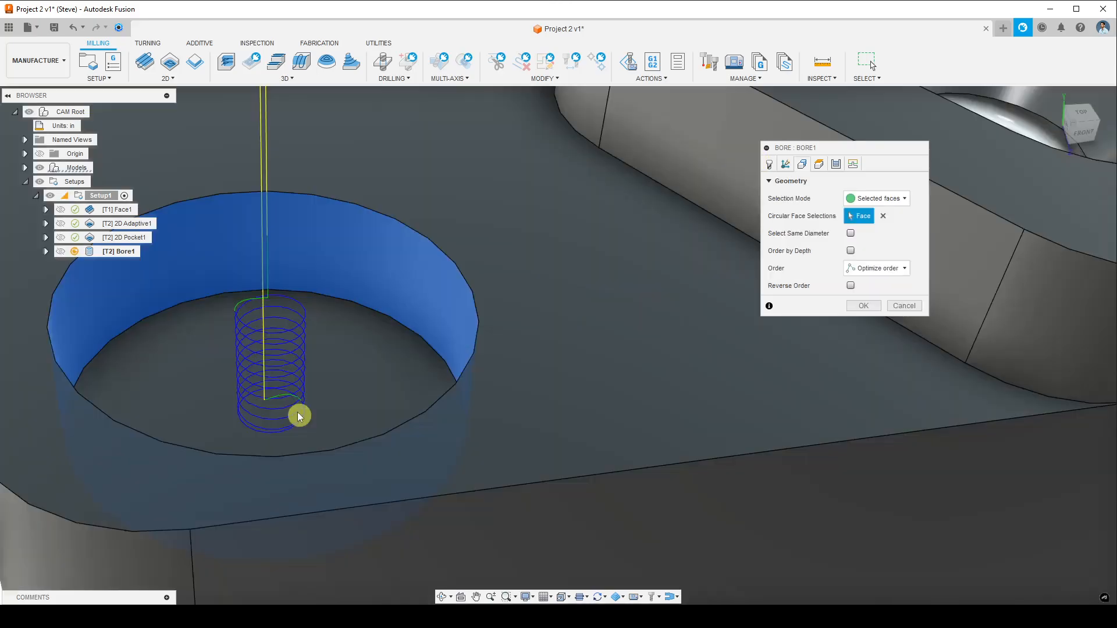
scroll(235, 377, "down", 3)
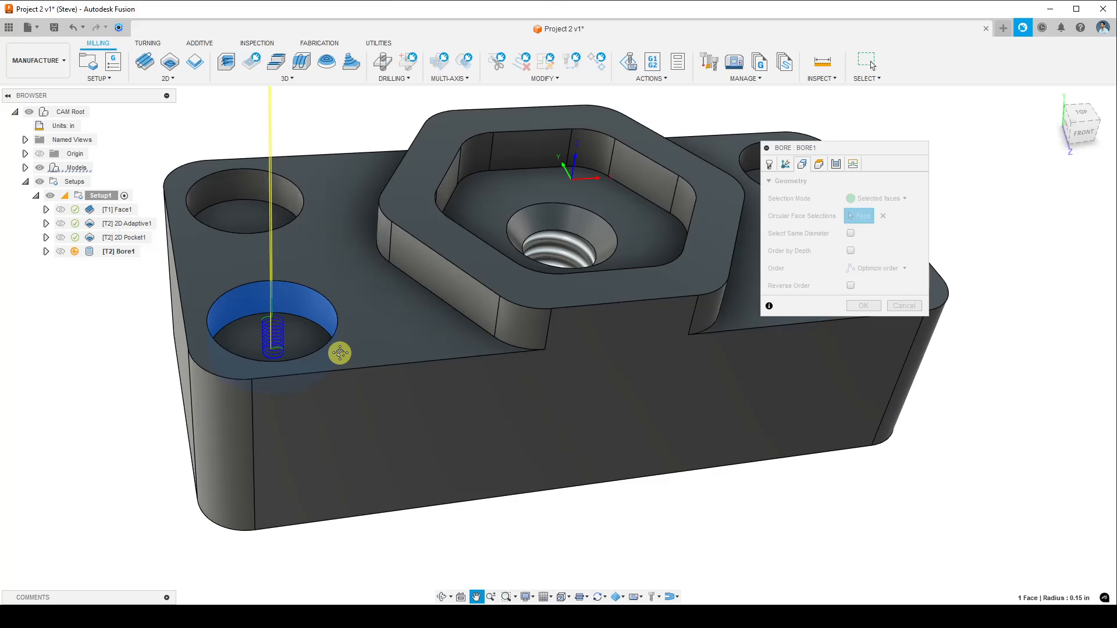
left_click_drag(339, 353, 295, 306)
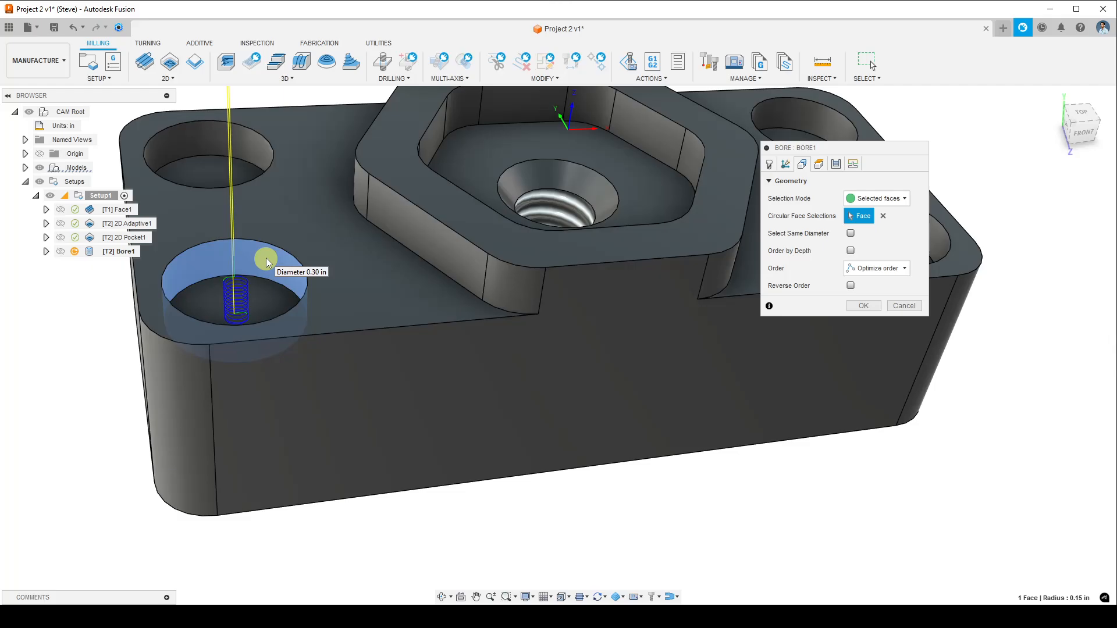
scroll(267, 262, "up", 2)
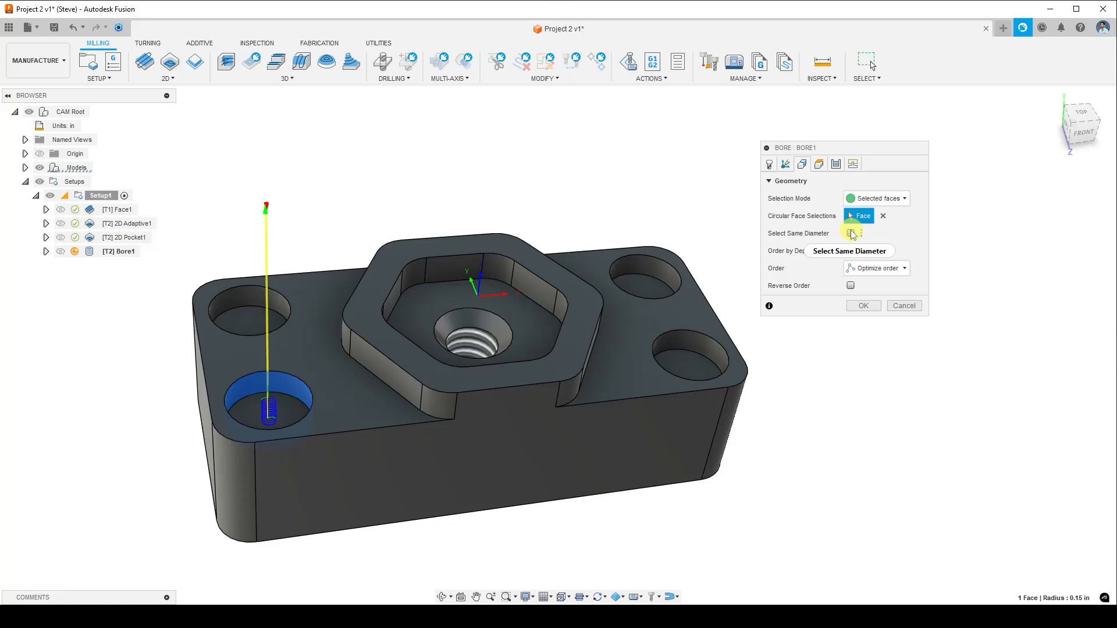
left_click(851, 233)
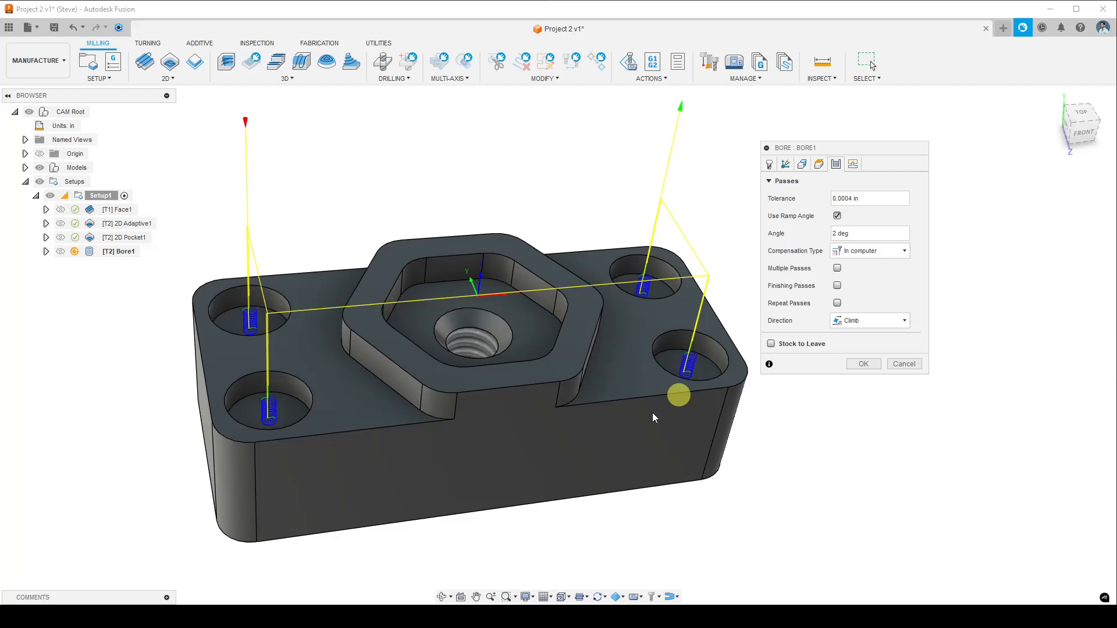
left_click(867, 365)
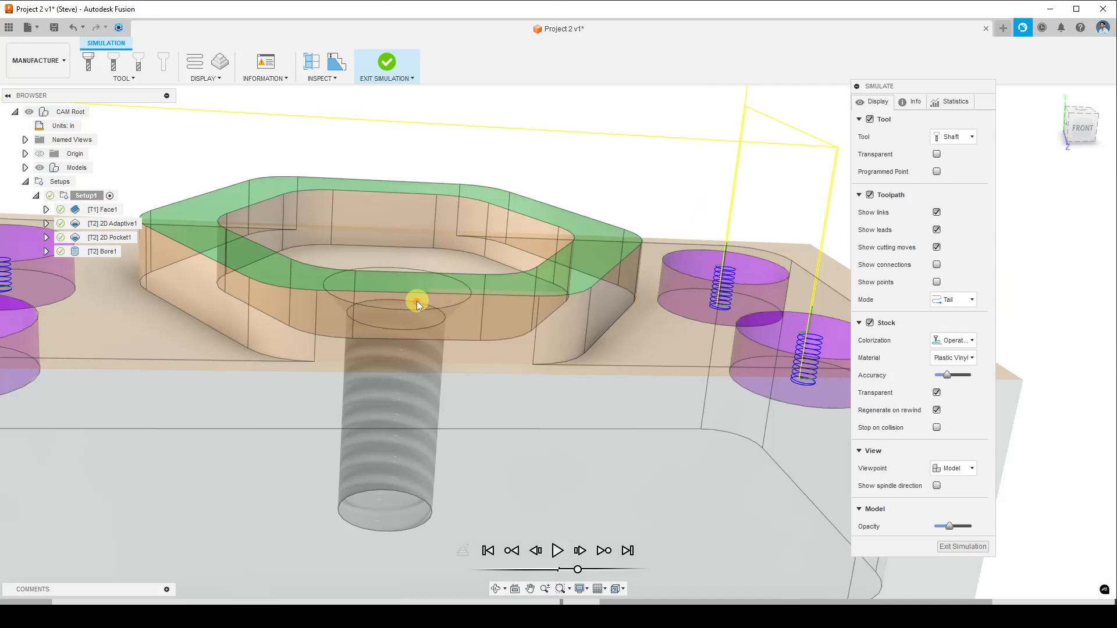
Inspect the simulated corner bores and the uncut center hole, exit the simulation, and measure the center hole's countersink face
scroll(416, 301, "down", 5)
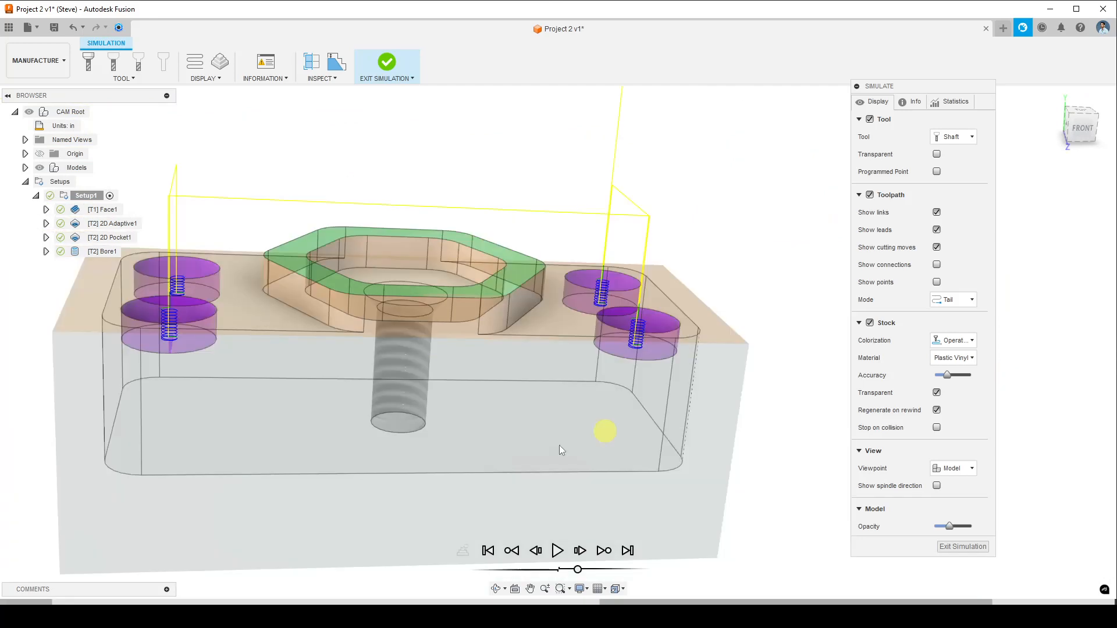
scroll(536, 349, "down", 3)
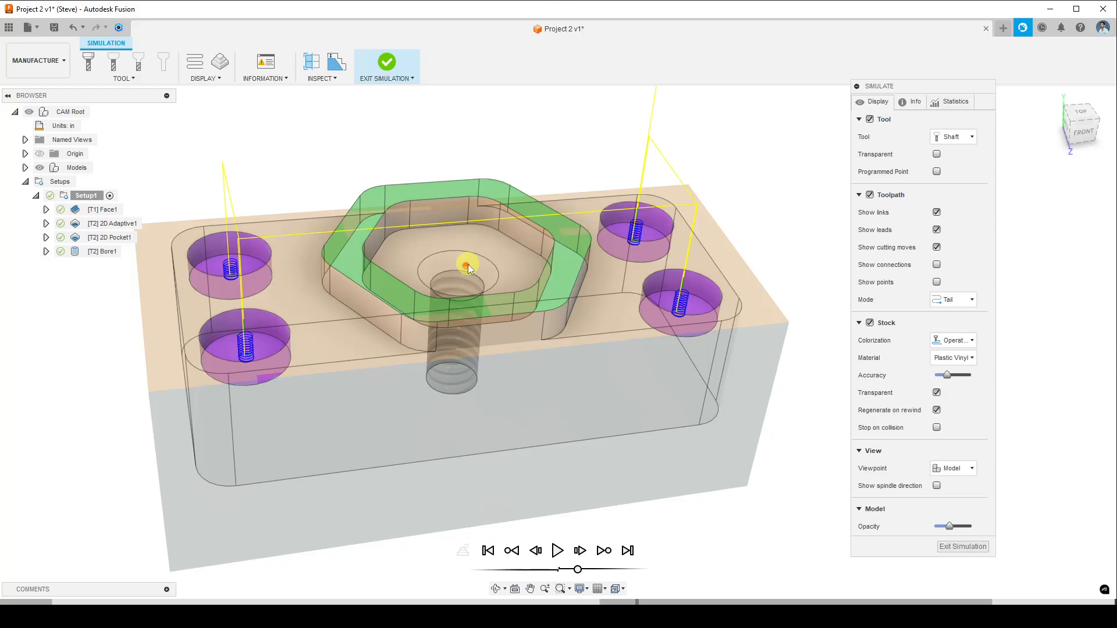
middle_click_drag(468, 264, 443, 433, "shift")
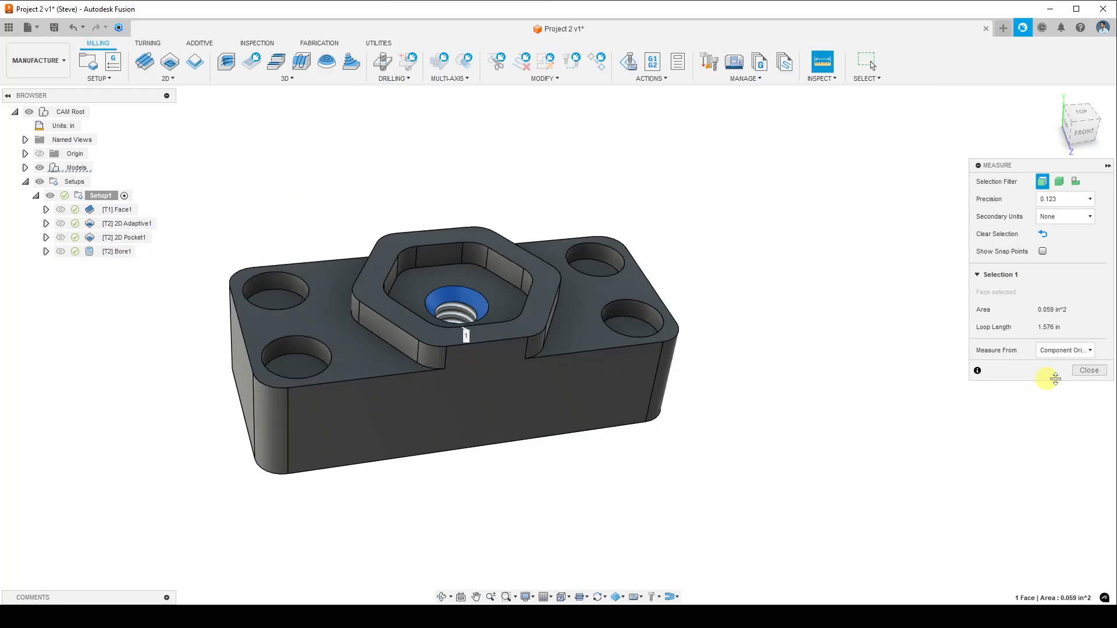
key("Escape")
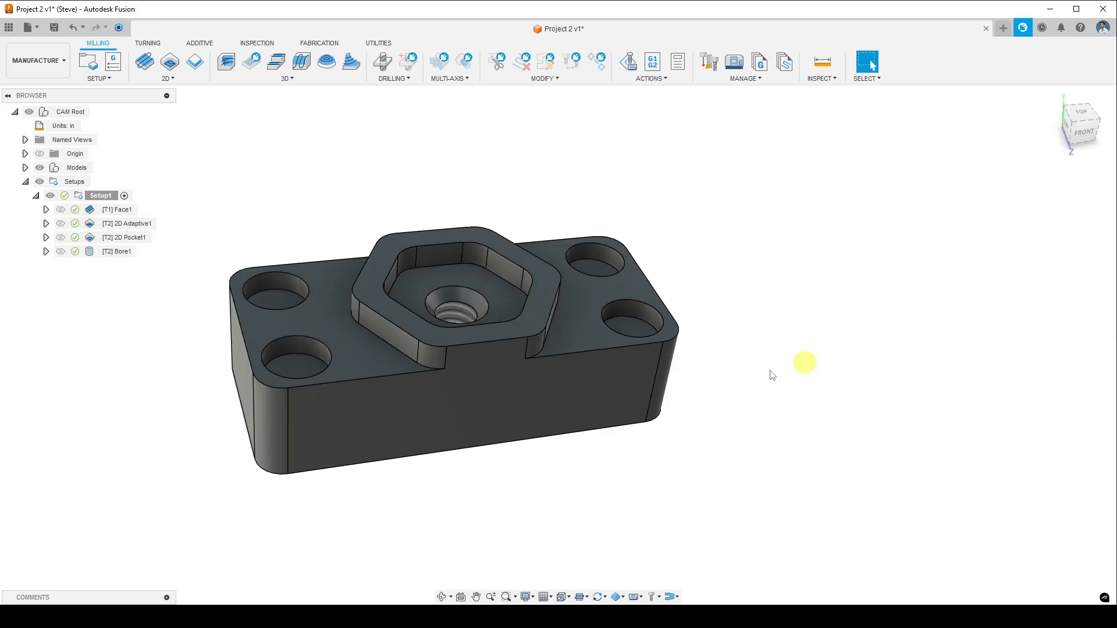
Start a Drill operation with the 1/2" 90° Spot Drill from Hole Making Tools (Inch), using the Aluminum - Drilling preset
scroll(960, 261, "up", 3)
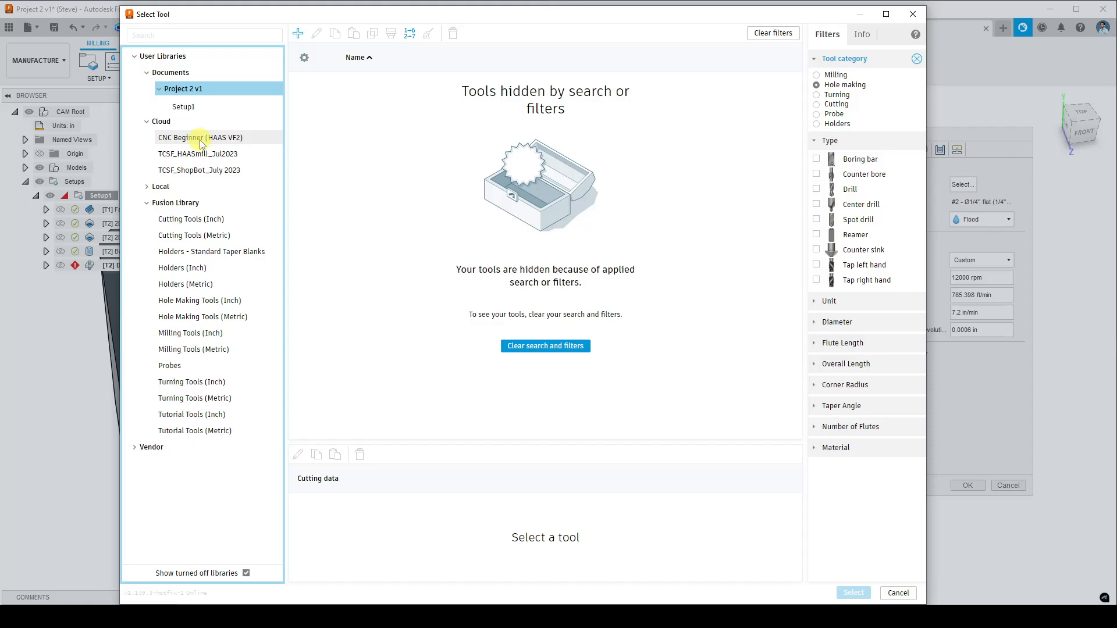
left_click(200, 138)
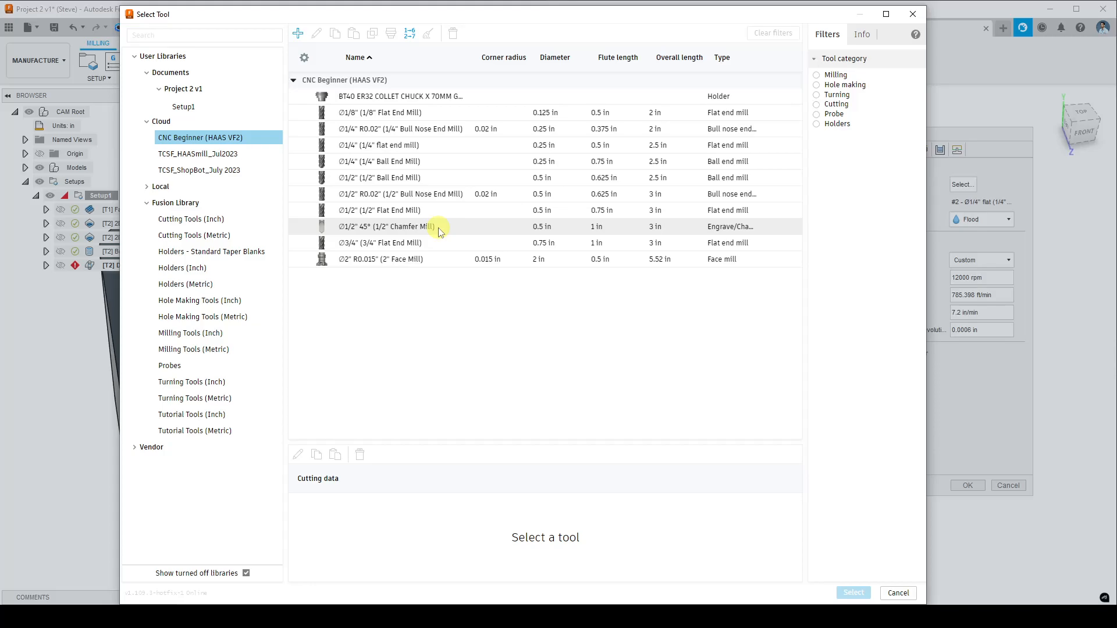
left_click(213, 203)
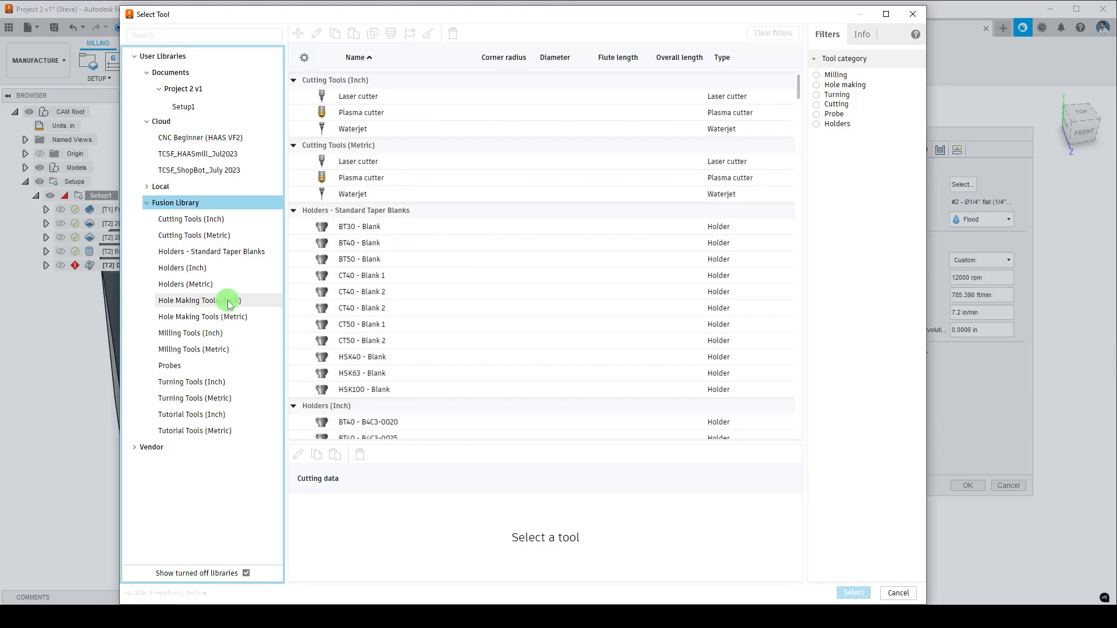
left_click(199, 301)
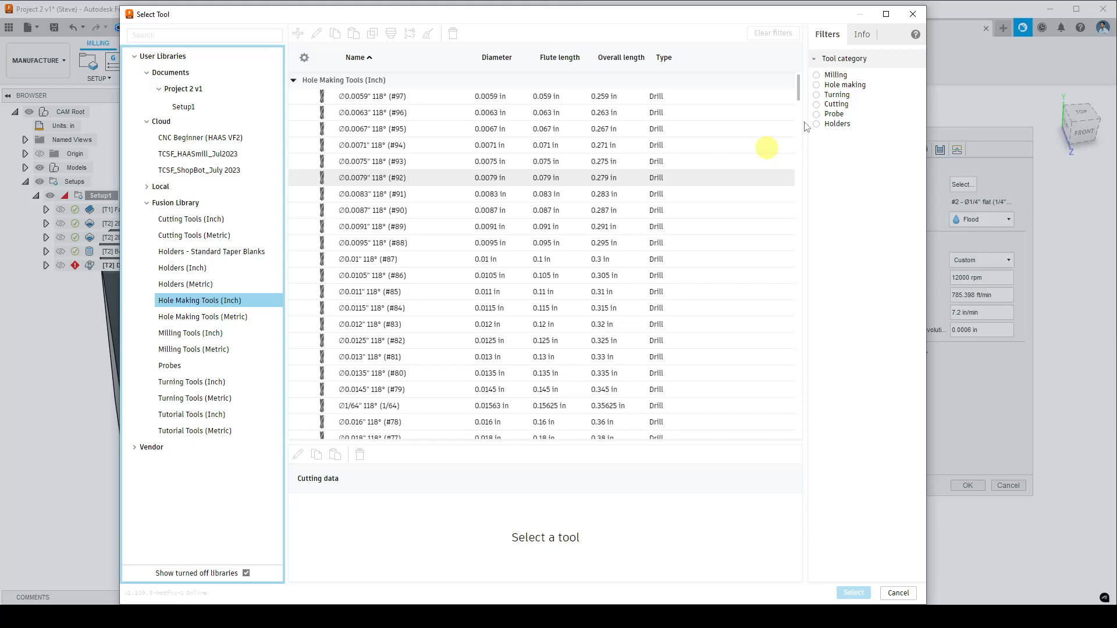
scroll(439, 324, "down", 20)
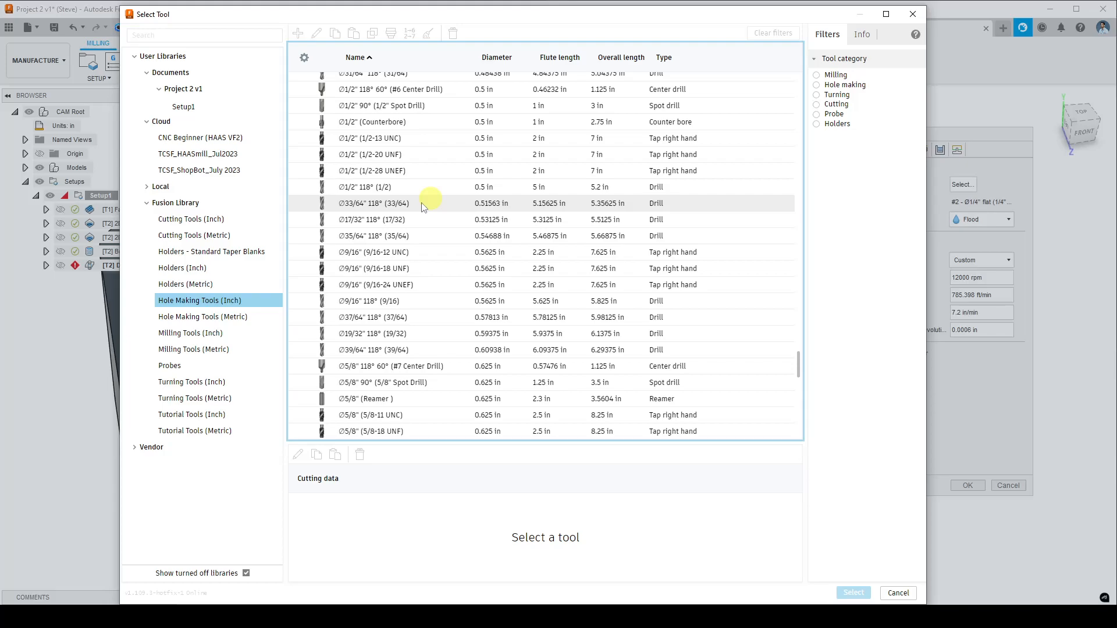
scroll(423, 207, "up", 2)
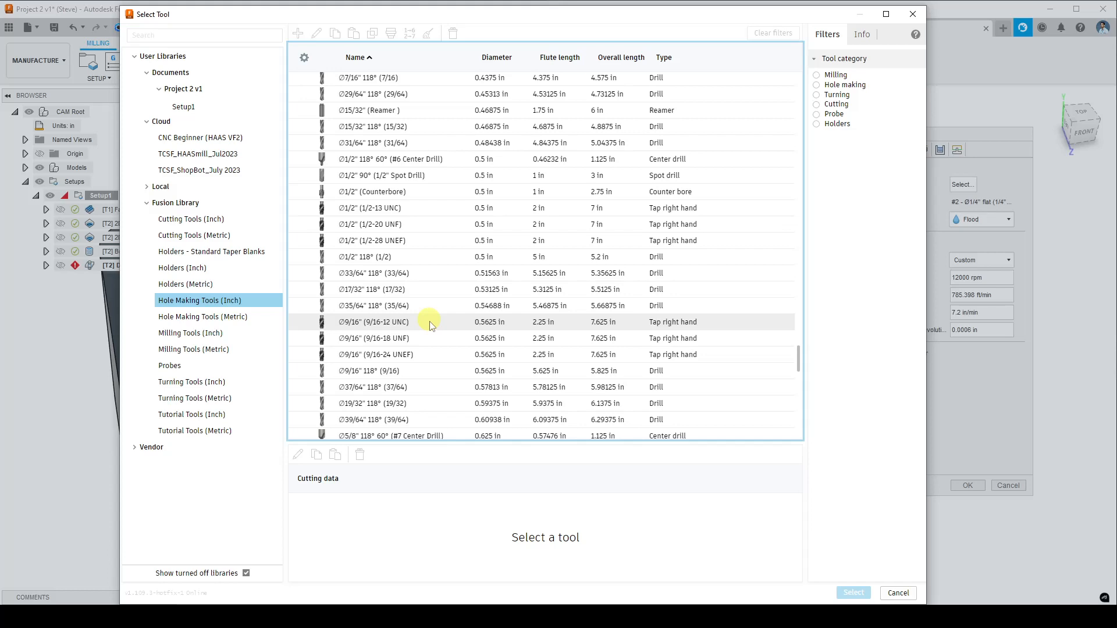
scroll(431, 326, "up", 1)
left_click(445, 246)
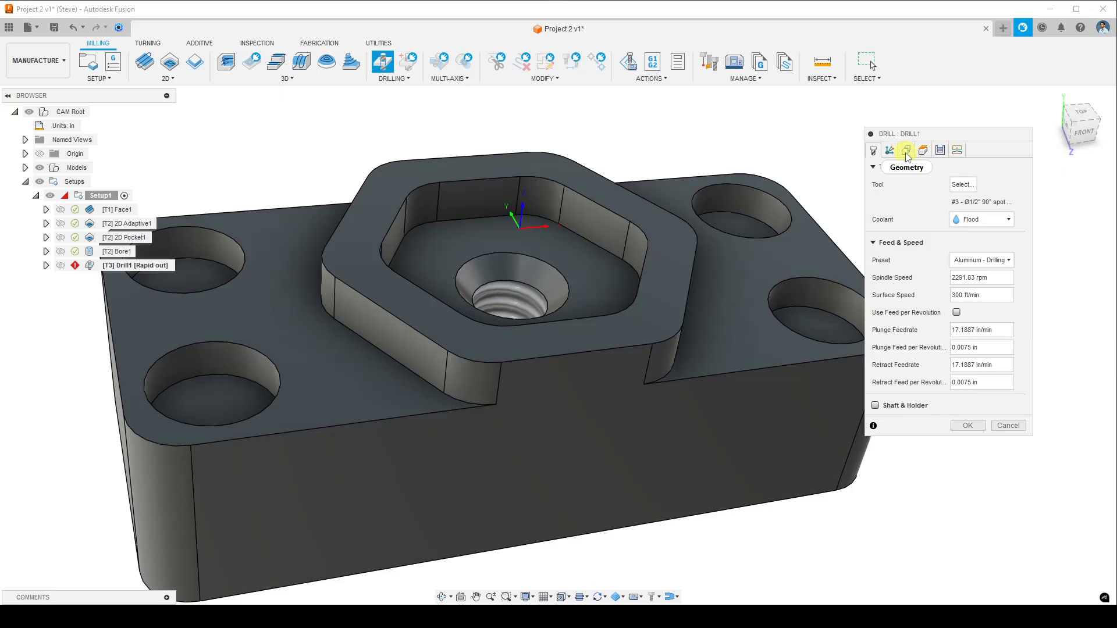
Assign the center hole's conical countersink face to the drill operation, review its heights, and generate it with the Rapid out cycle
left_click(906, 151)
scroll(569, 294, "up", 5)
left_click(568, 298)
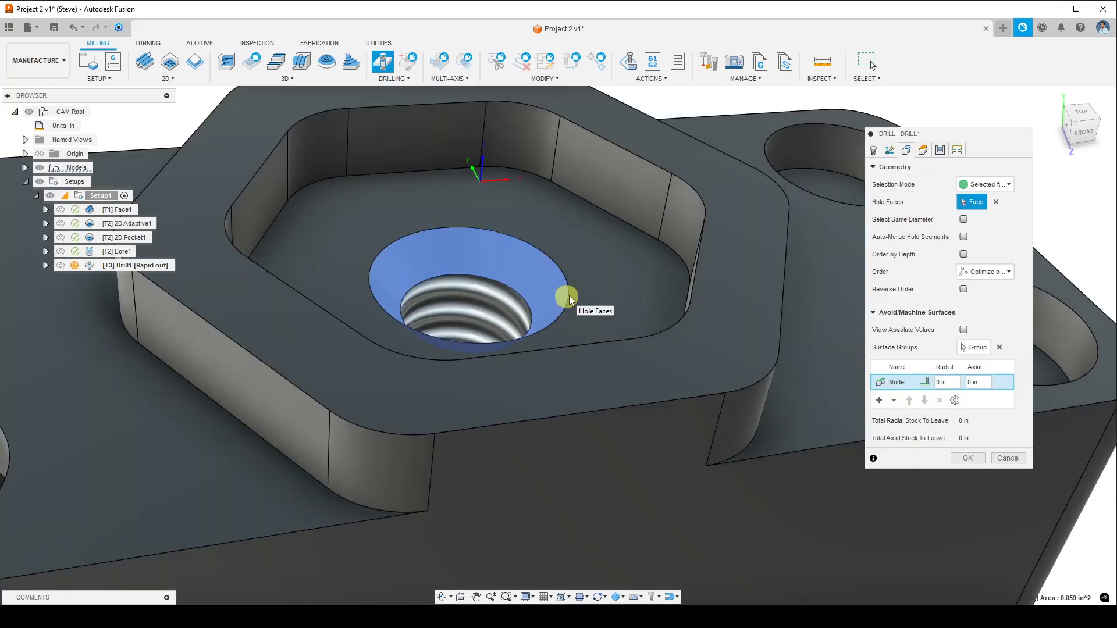
left_click(924, 151)
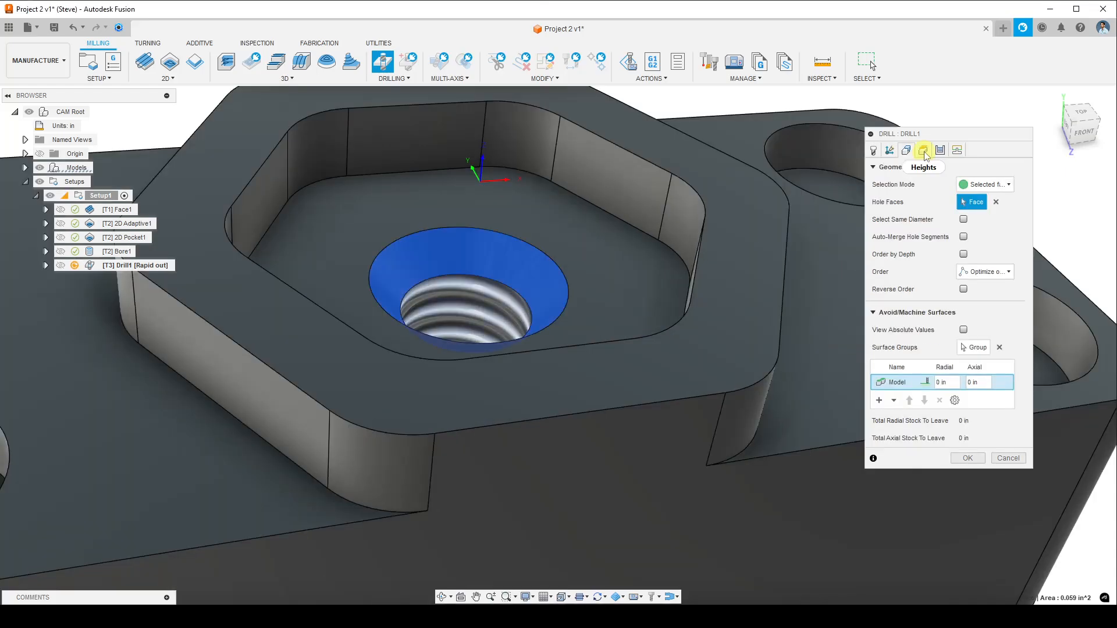
left_click(923, 152)
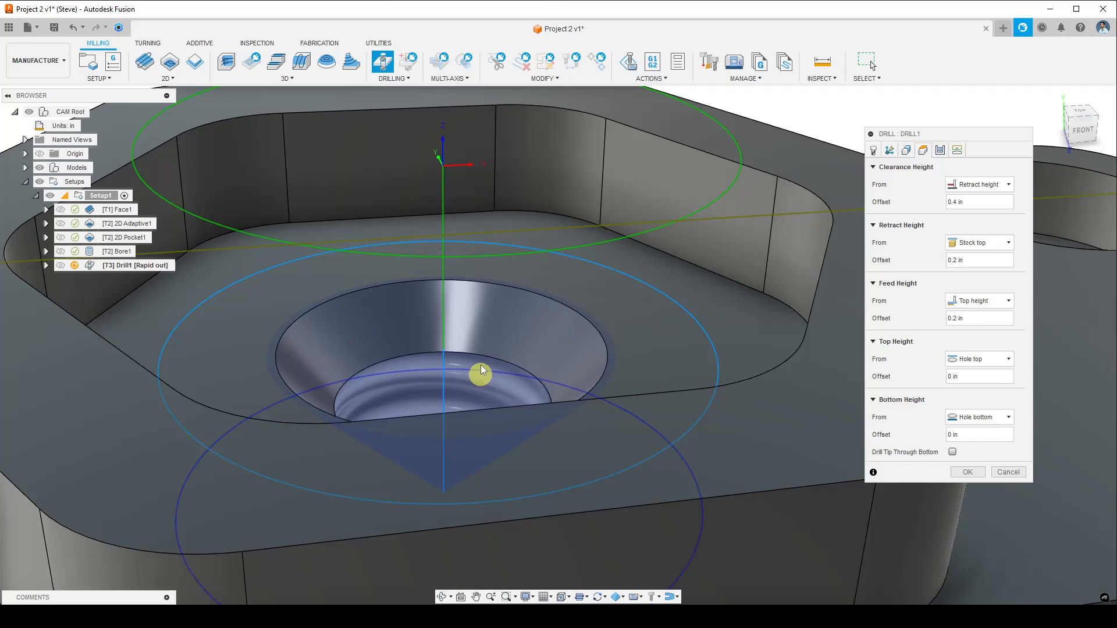
left_click(940, 150)
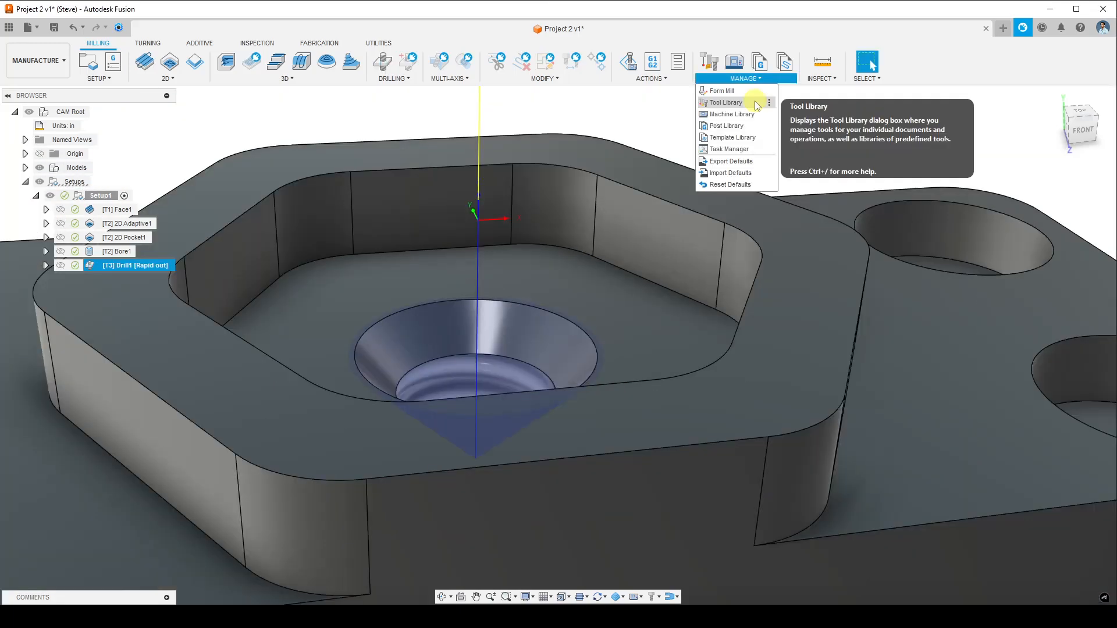
Edit the 1/2" Spot Drill in the Setup1 tool library and set its tip angle to 82 degrees
left_click(726, 103)
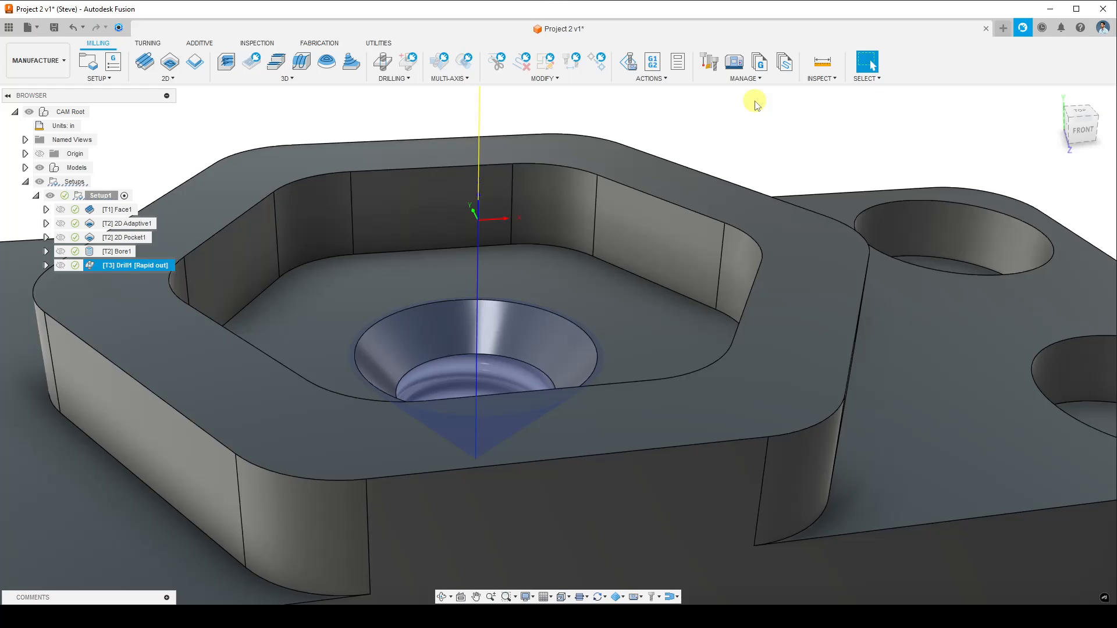
right_click(459, 131)
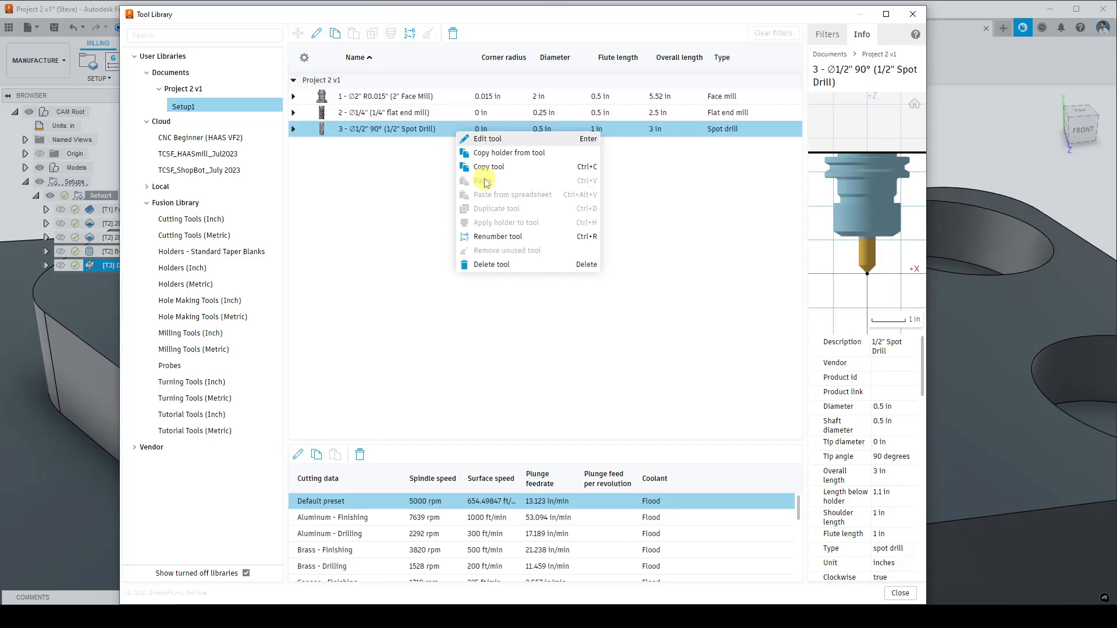
left_click(498, 140)
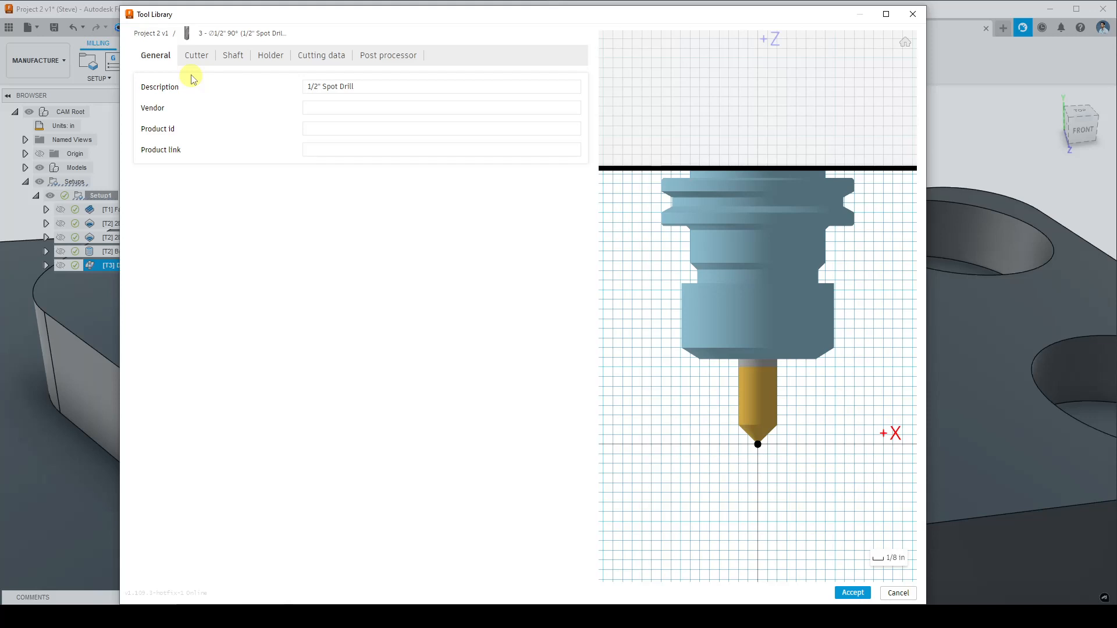
left_click(196, 55)
left_click(286, 286)
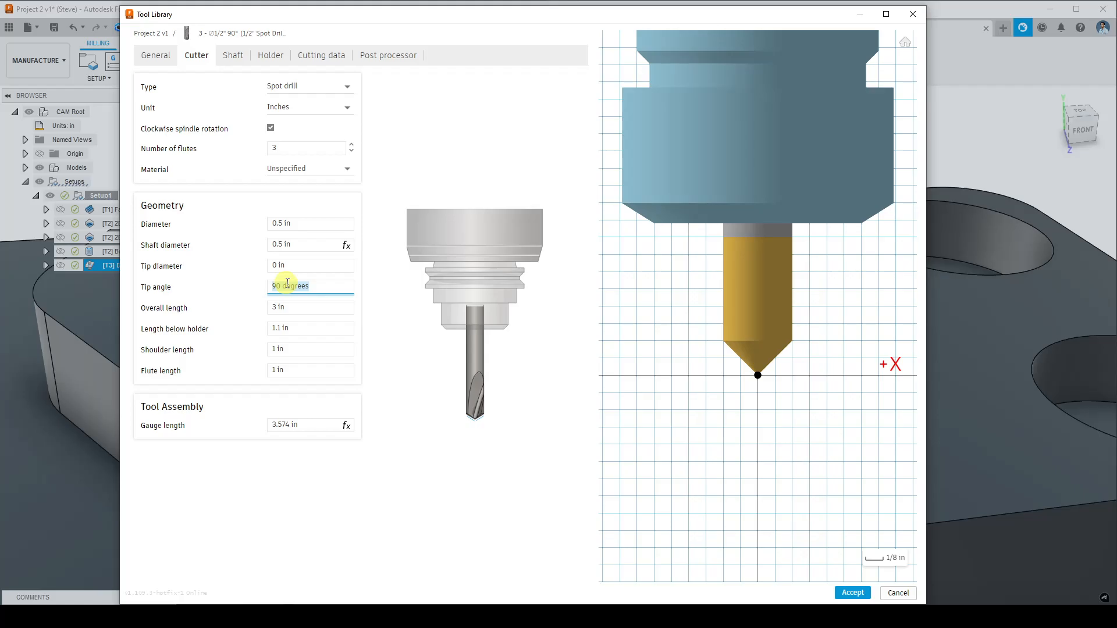
type("82")
key("Tab")
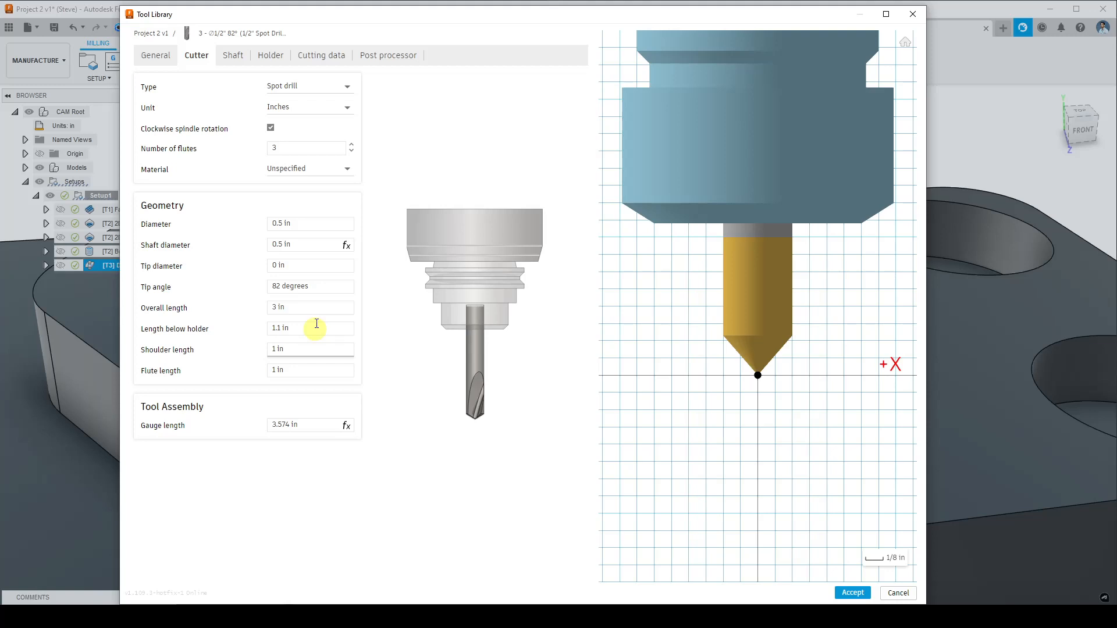
Review the spot drill's length below holder, flute length and cutting data presets, and accept the tool edit
left_click(317, 324)
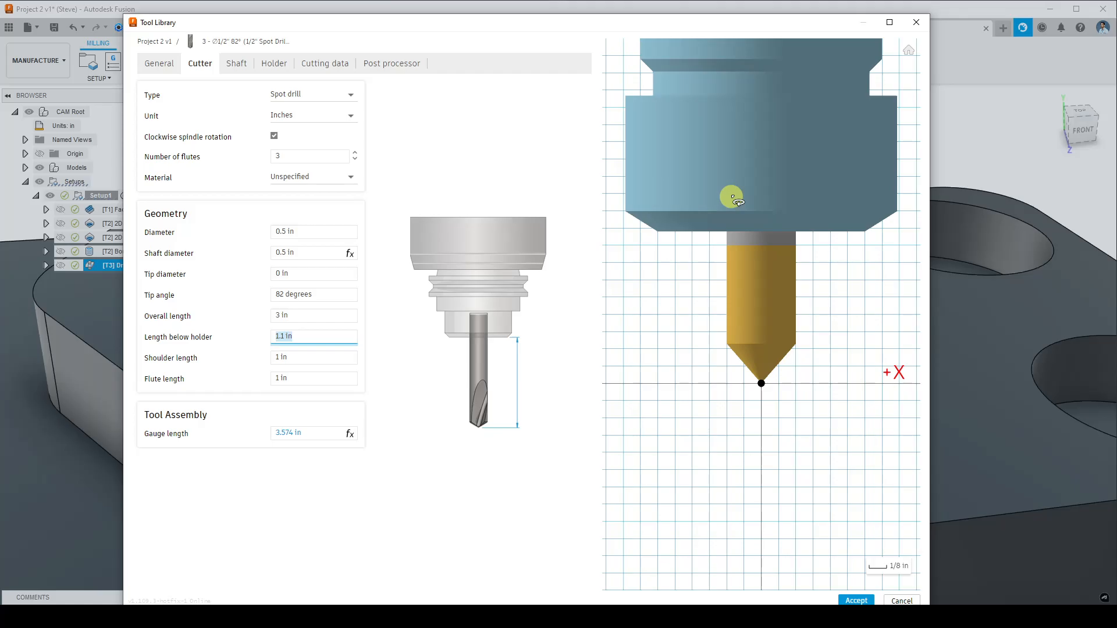
left_click(320, 376)
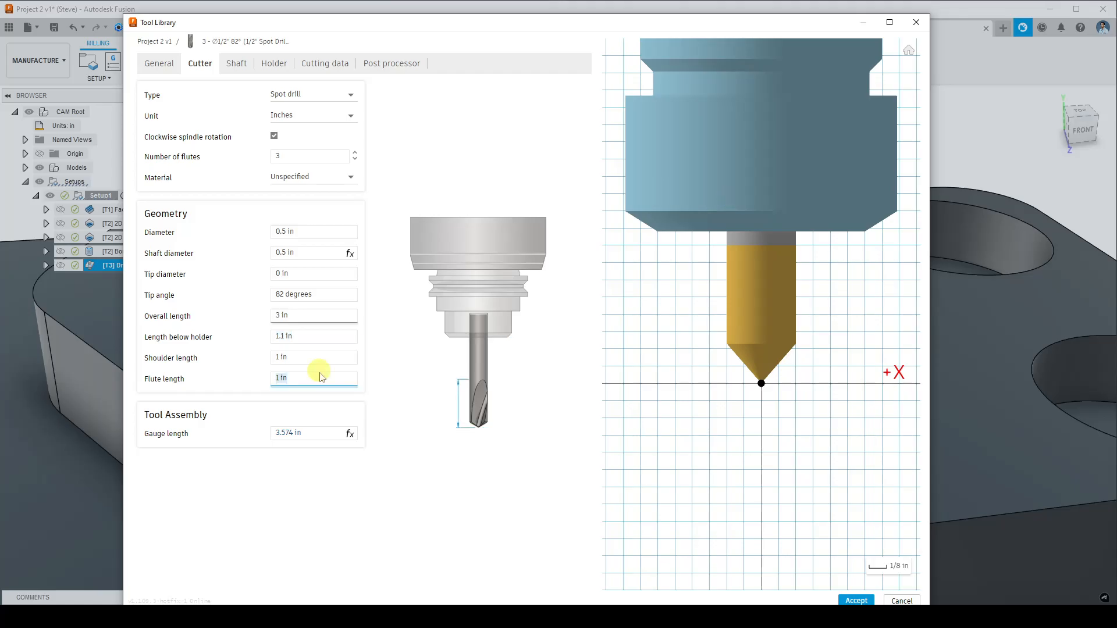
left_click(342, 64)
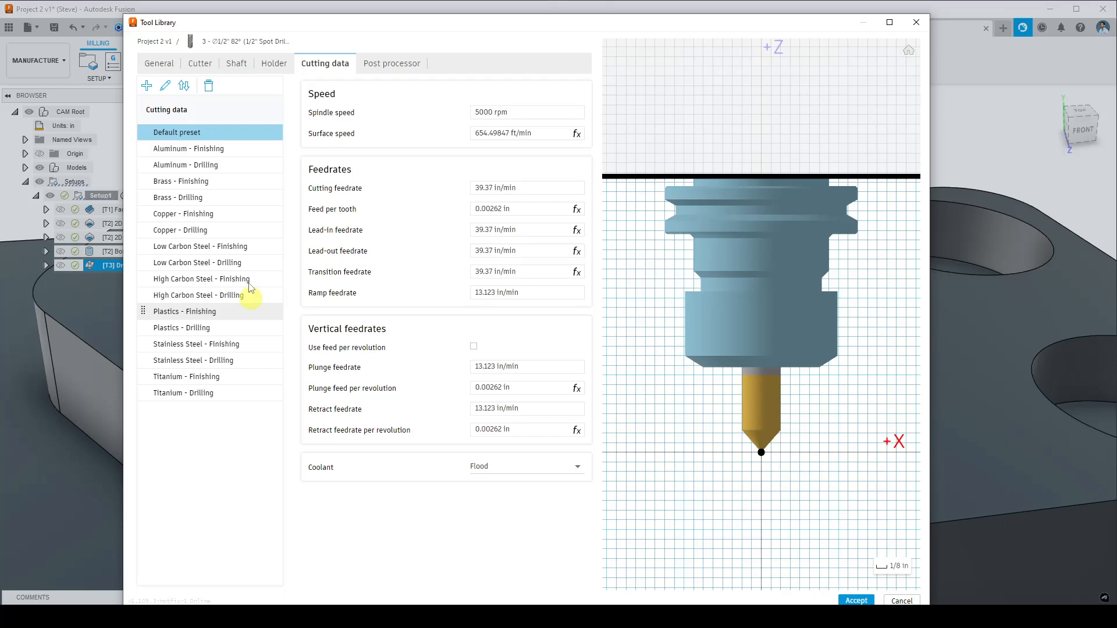
left_click(856, 600)
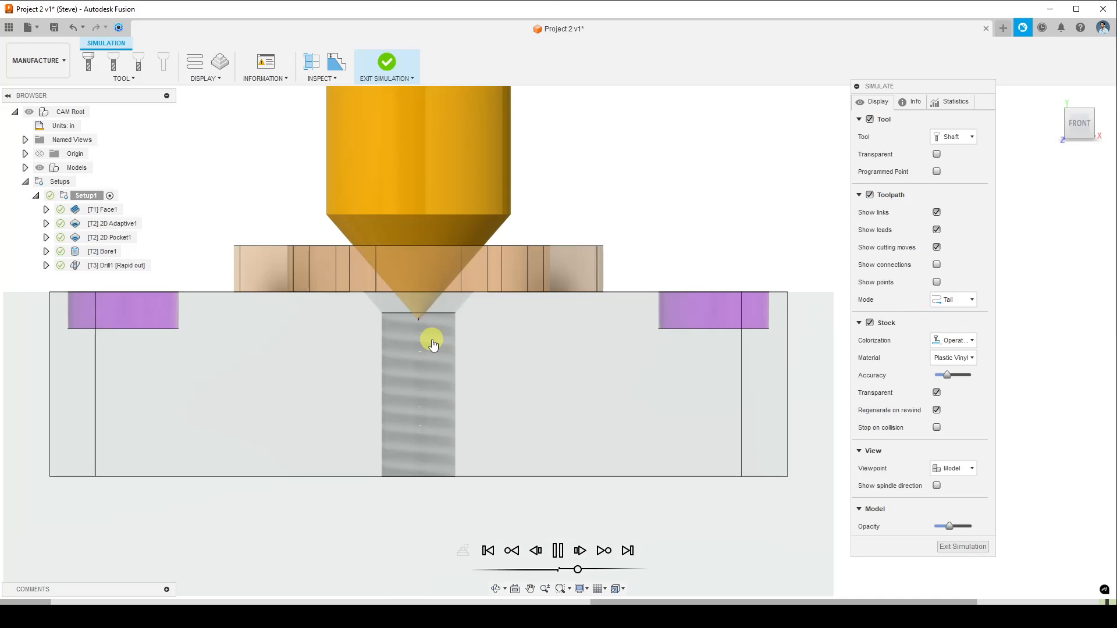
Simulate Setup1 through the spot drilling pass, inspect the countersink cut in the center hole, and exit the simulation
scroll(433, 344, "up", 5)
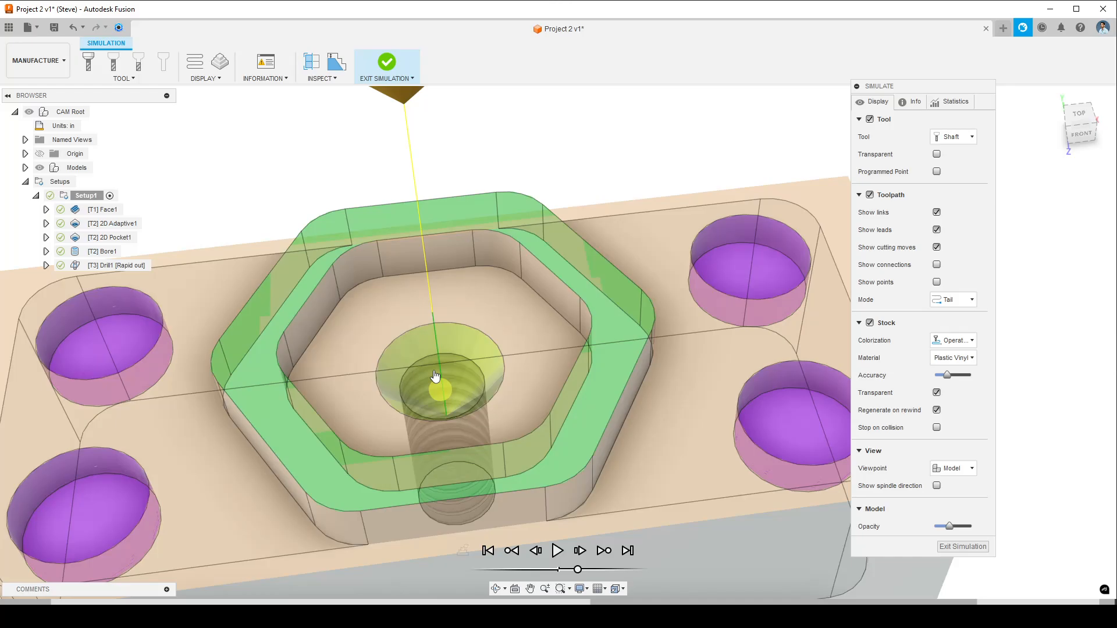
left_click(964, 547)
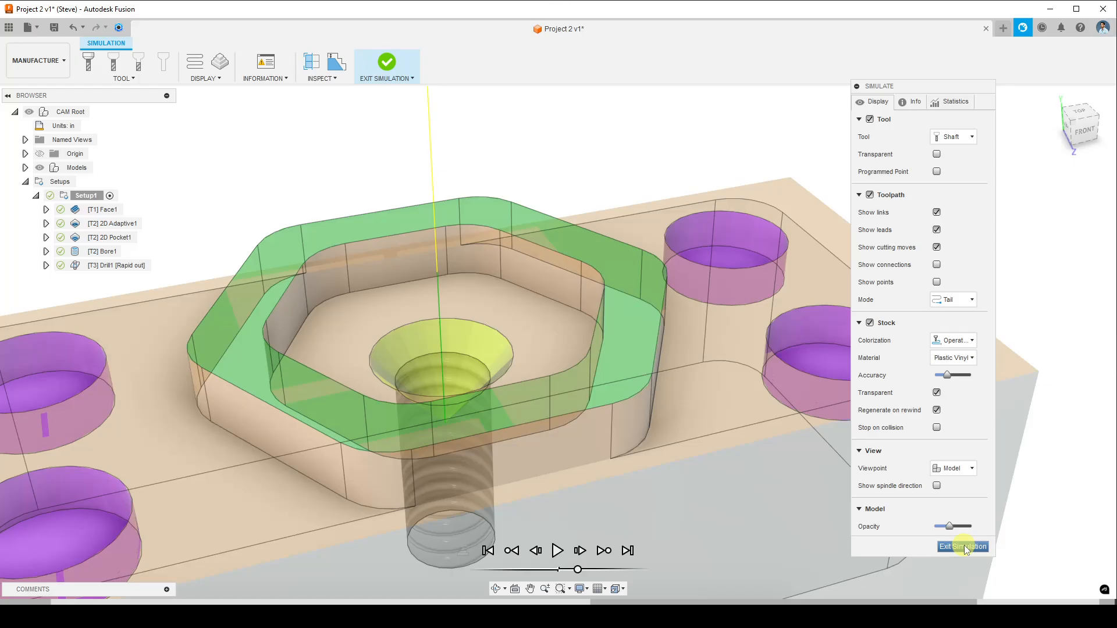
left_click(963, 547)
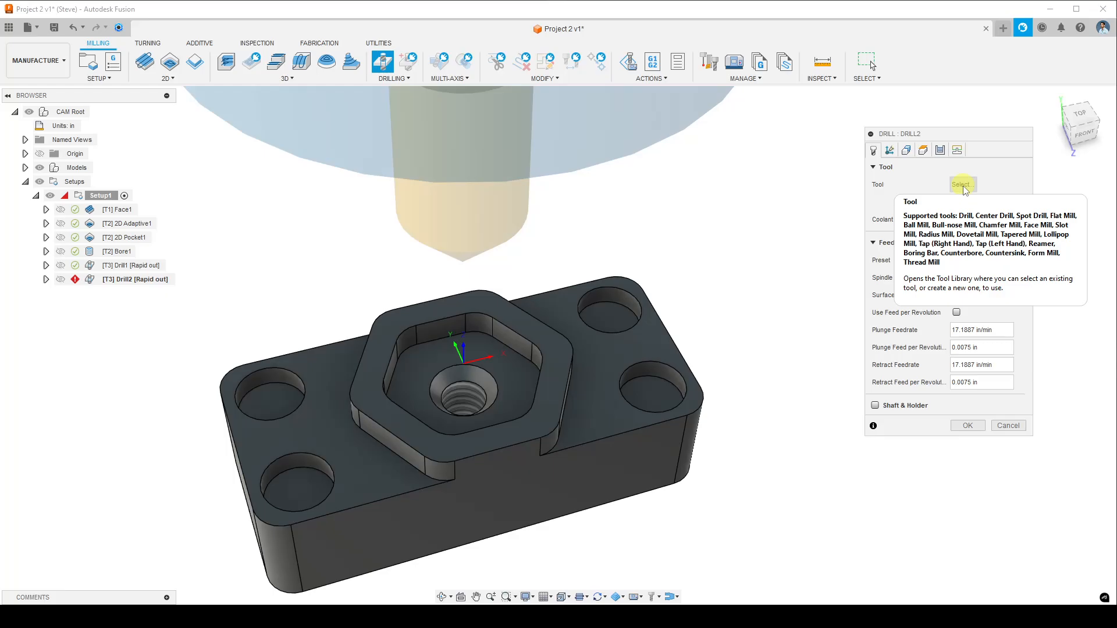
Create a second Drill operation with the 0.201" 118° (#7) drill and Aluminum - Drilling preset, and select the center hole's cylindrical wall
left_click(962, 185)
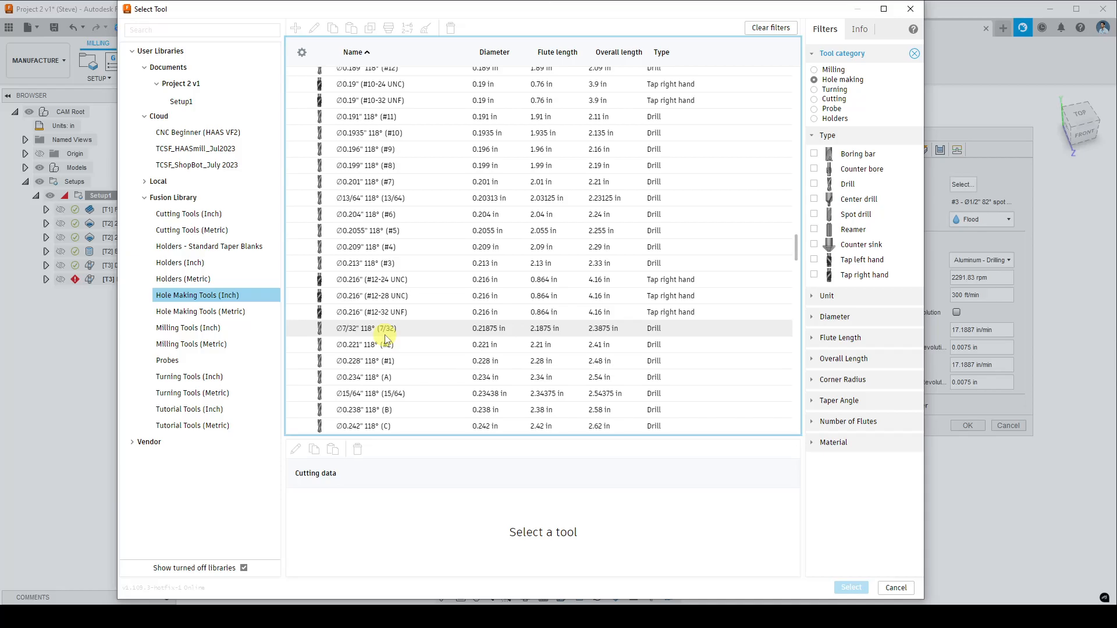
left_click(423, 183)
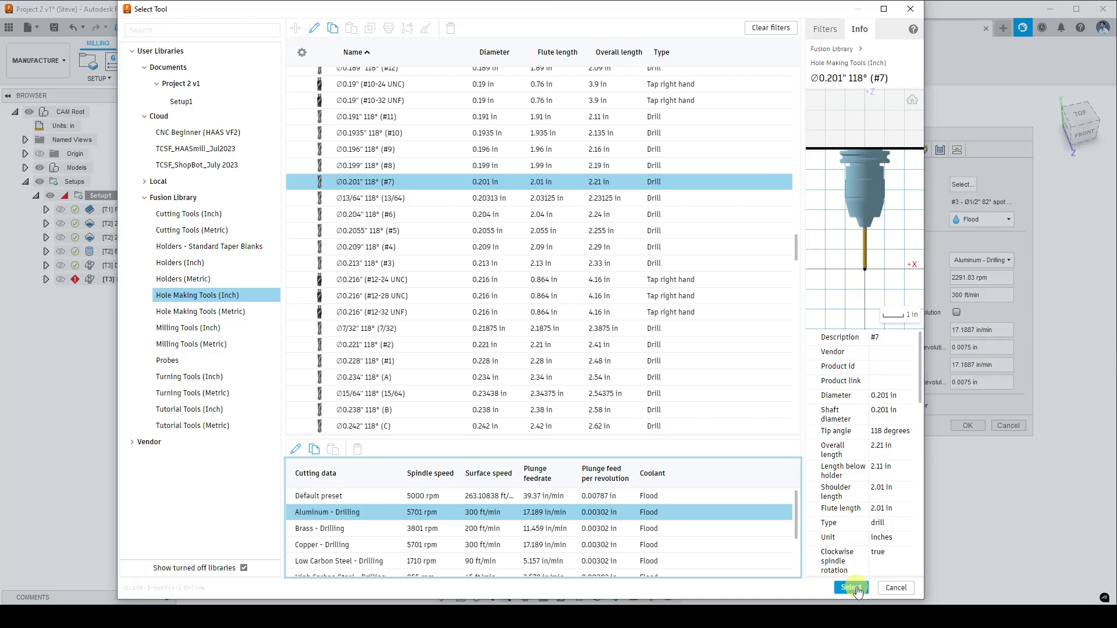
left_click(851, 588)
left_click(384, 297)
scroll(416, 365, "down", 5)
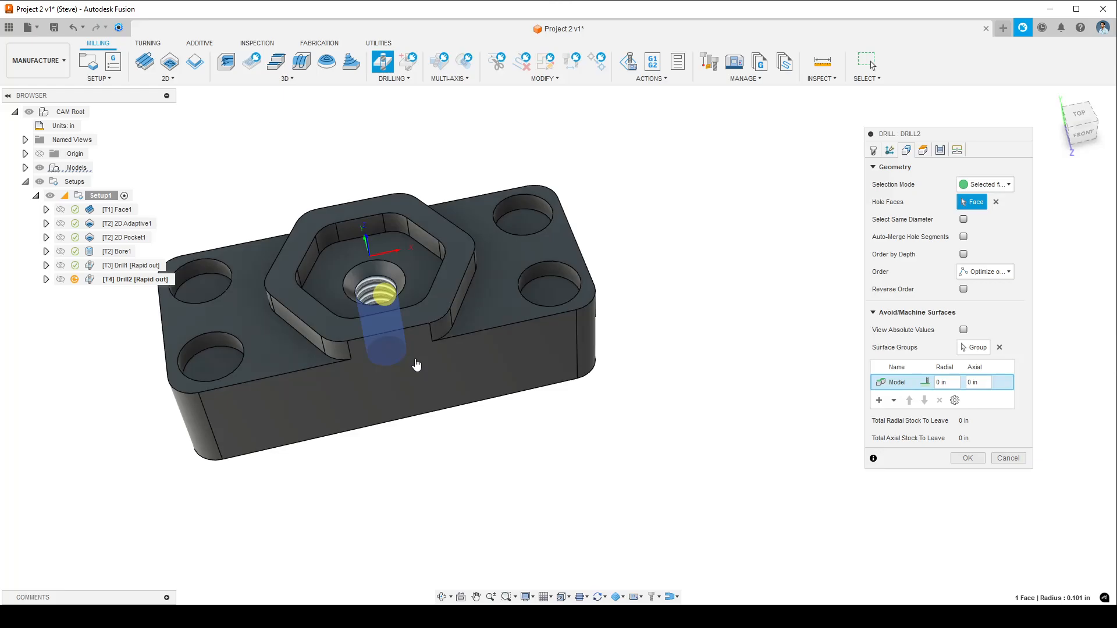
Enable Drill Tip Through Bottom for the center hole, set the Break-Through Depth to 0.05 in, and inspect the drill preview from below
left_click(463, 479)
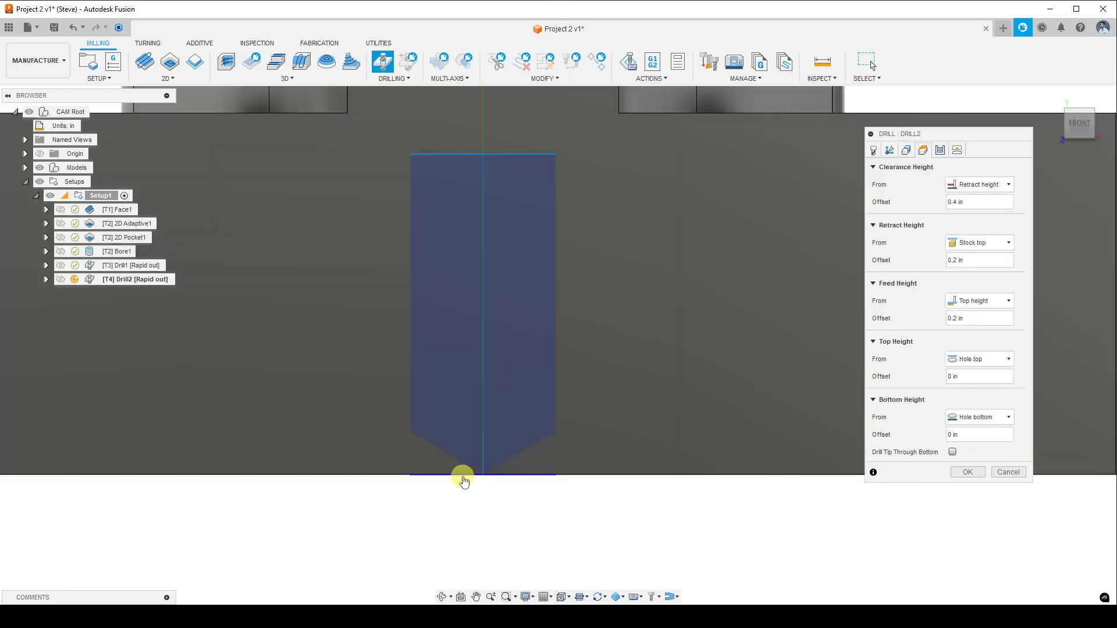
scroll(499, 487, "down", 2)
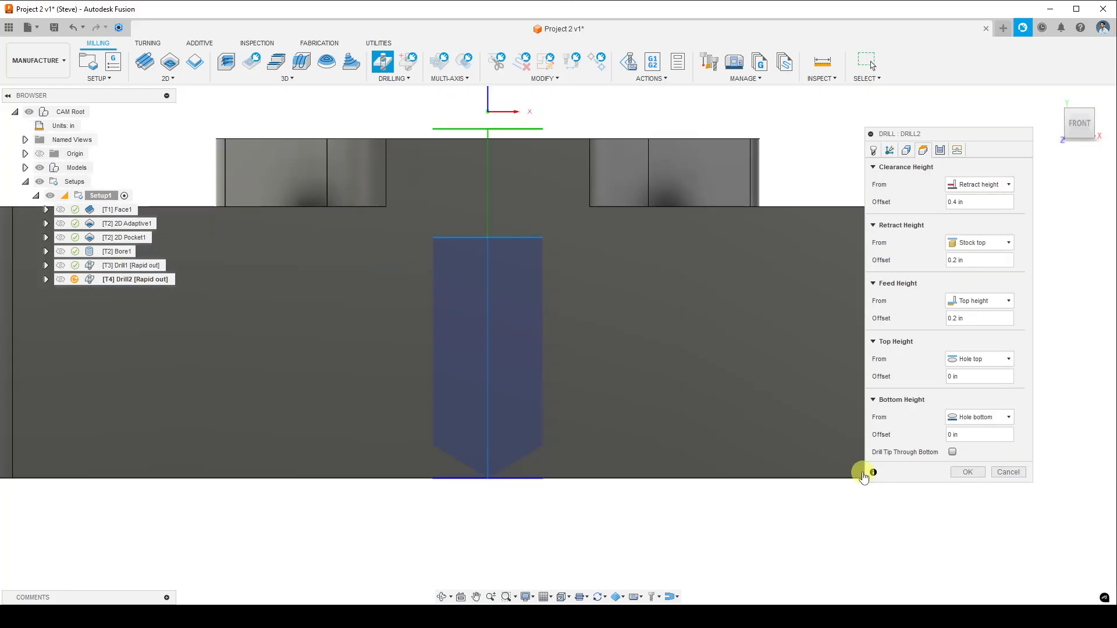
left_click(958, 455)
double_click(988, 469)
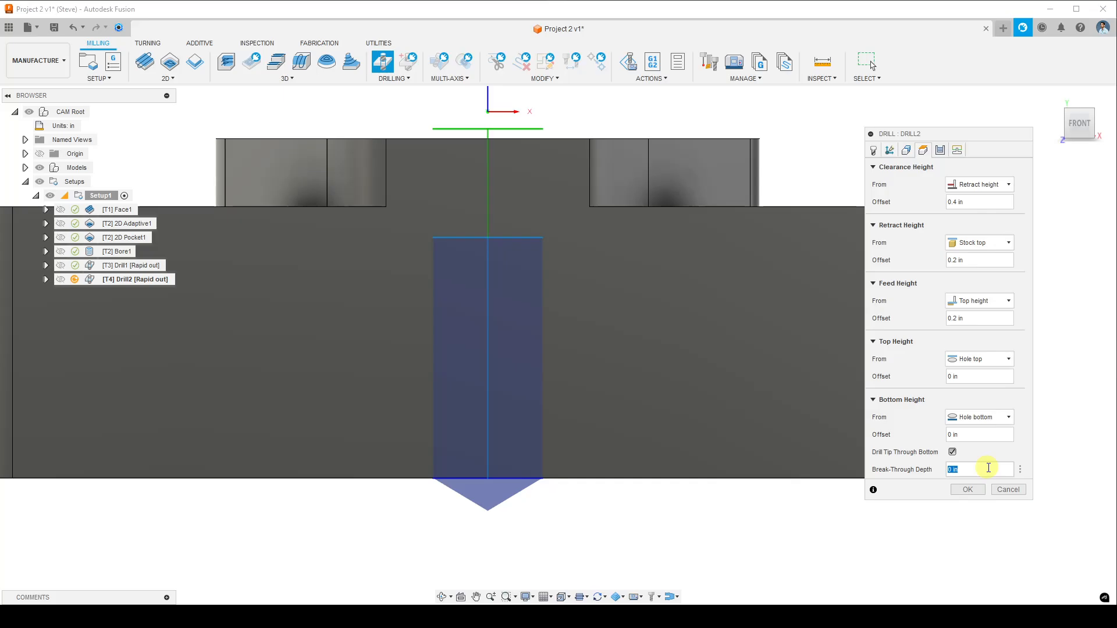
type(".05")
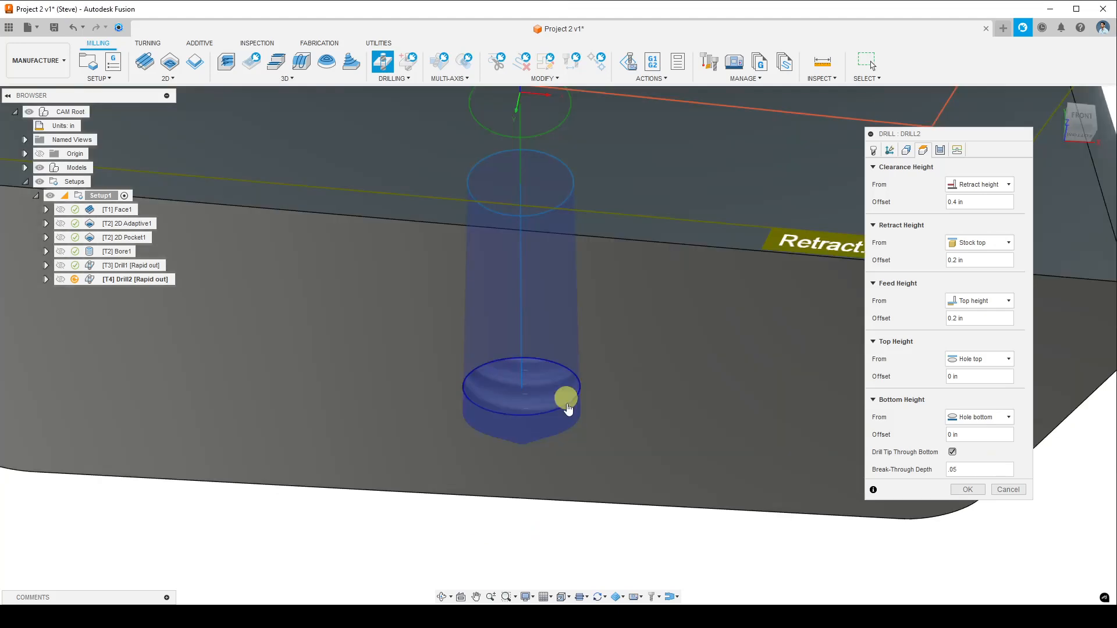
scroll(538, 452, "down", 5)
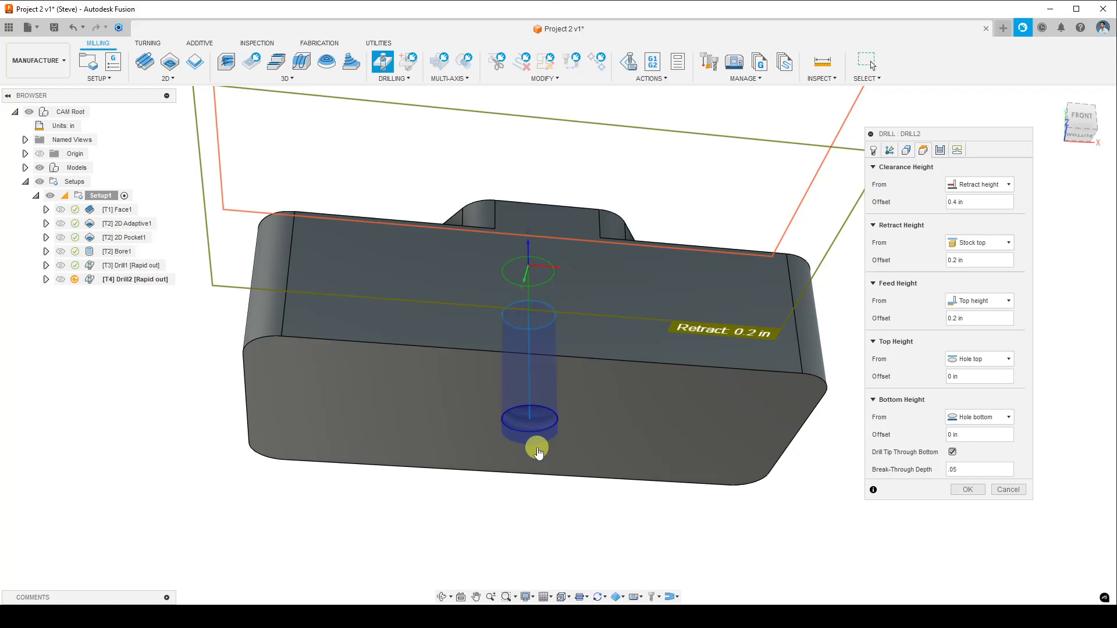
Set the second drill's bottom height reference to Stock bottom and inspect the drill tip below the stock from the side
middle_click_drag(538, 453, 459, 522, "shift")
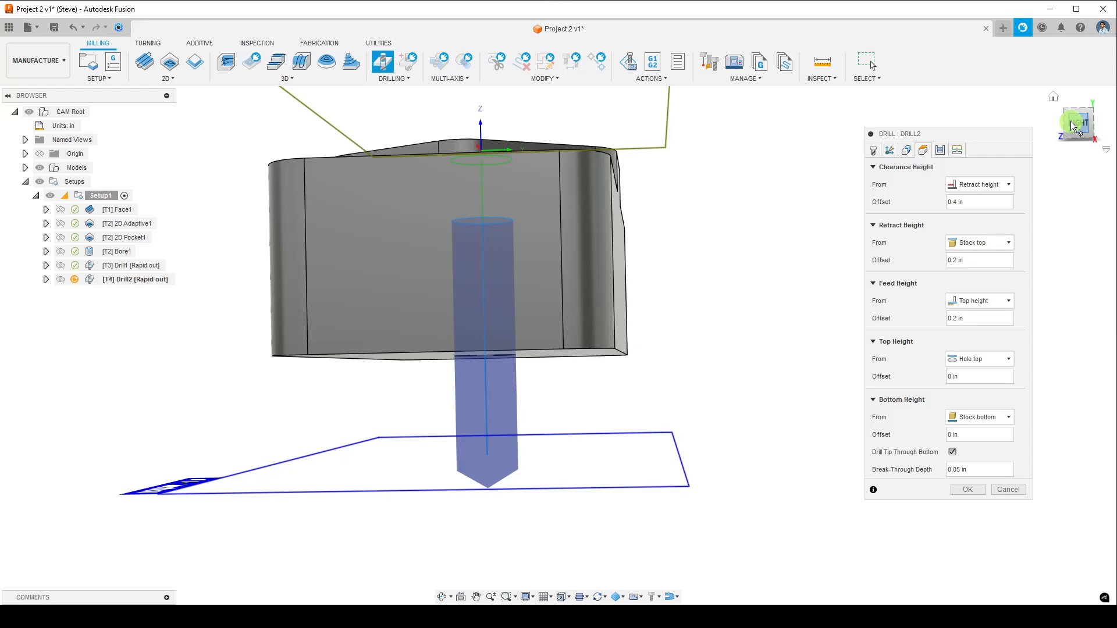
left_click(1074, 126)
left_click(472, 468)
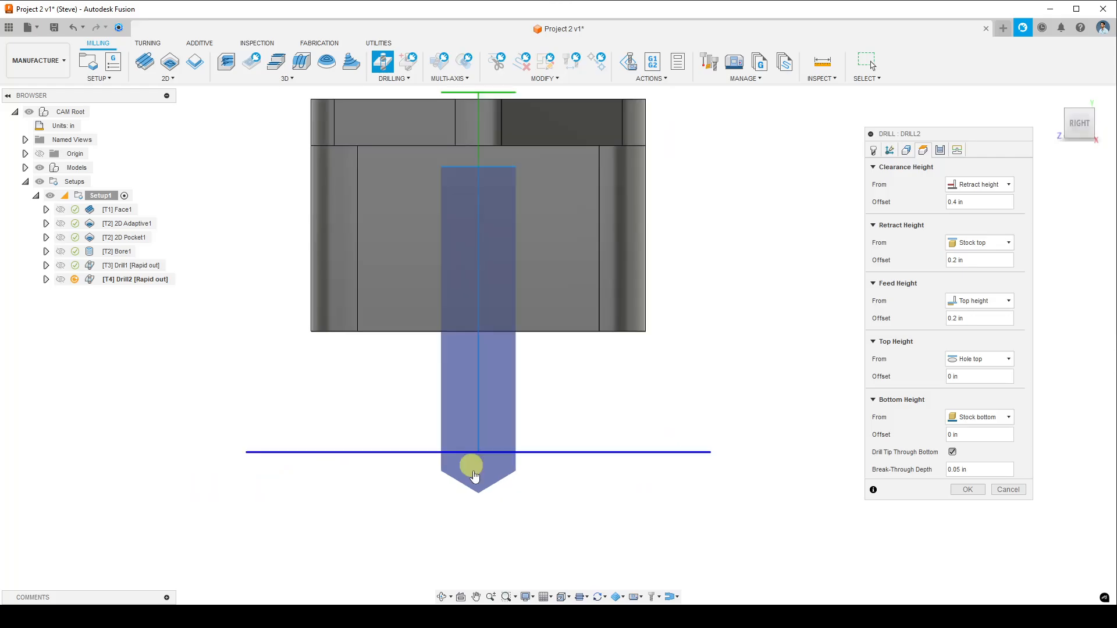
scroll(498, 486, "down", 3)
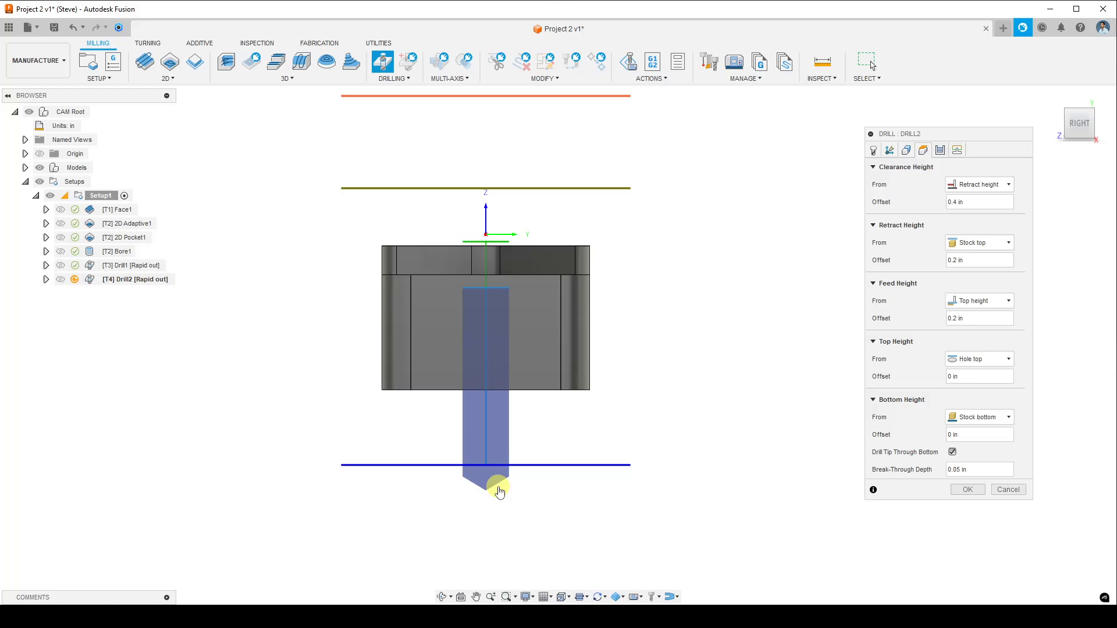
scroll(599, 406, "down", 1)
middle_click_drag(600, 406, 569, 394)
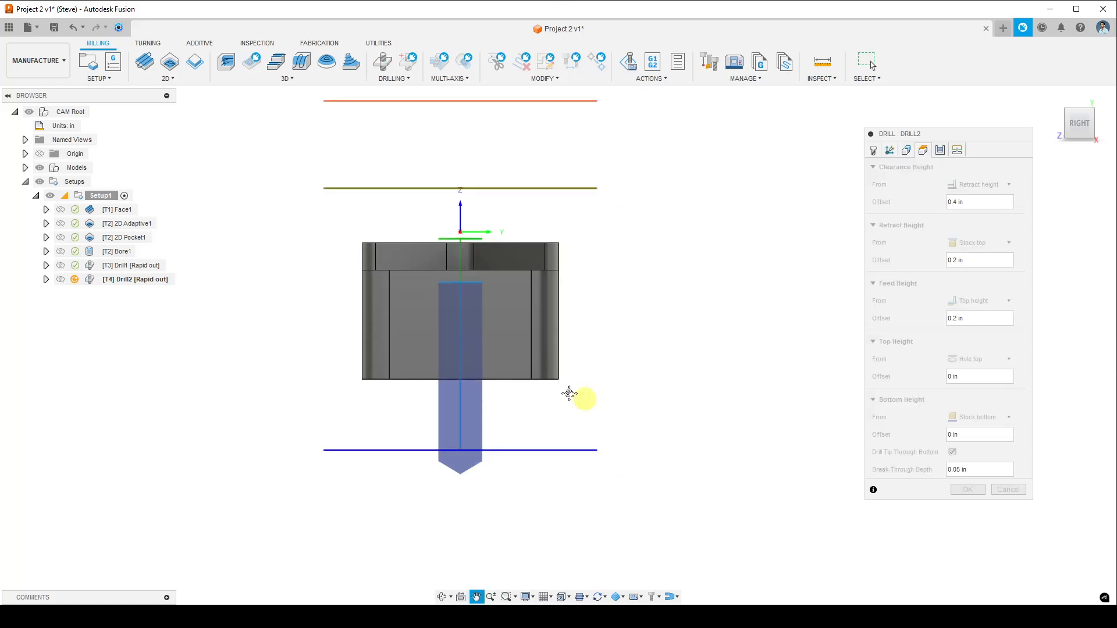
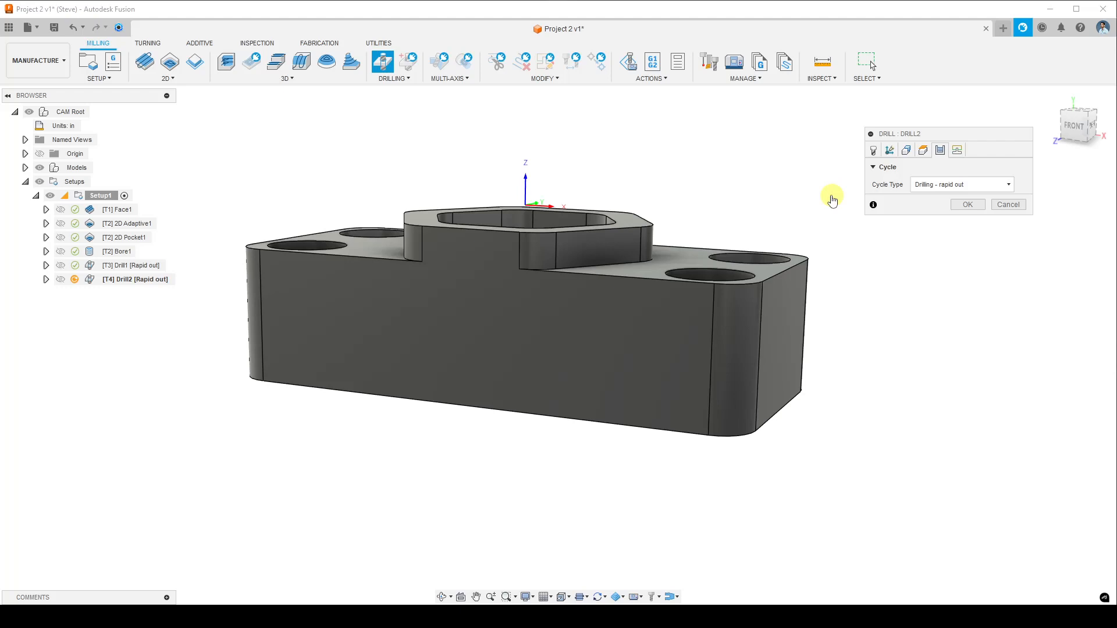
Set the second drill's cycle type to Deep drilling - full retract with the default pecking depth, and accept the operation
middle_click_drag(832, 199, 576, 314, "shift")
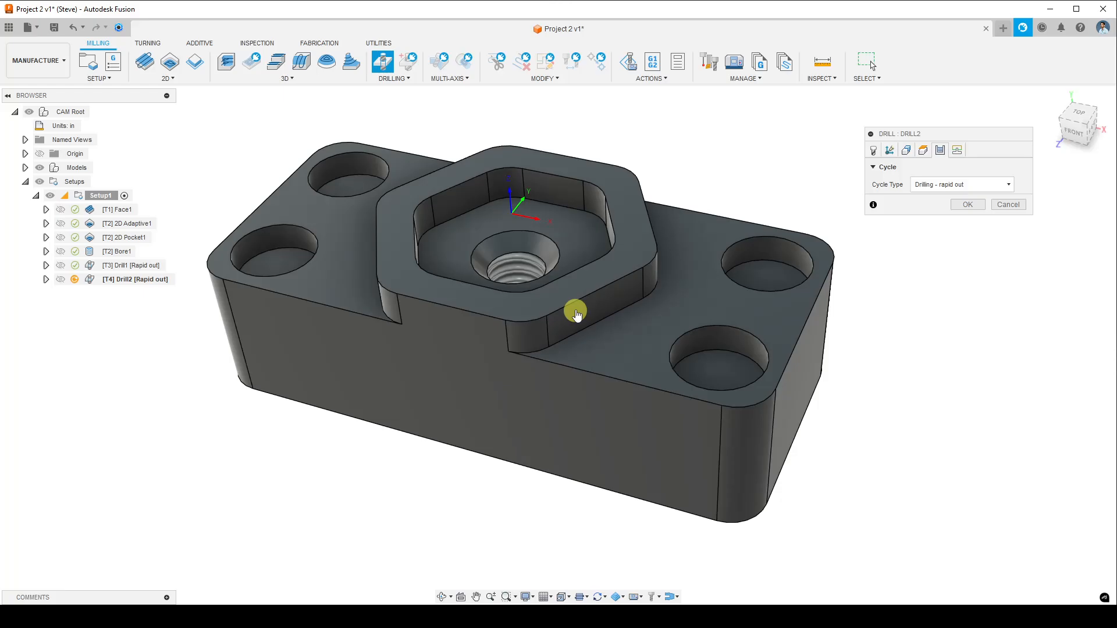
scroll(576, 314, "up", 3)
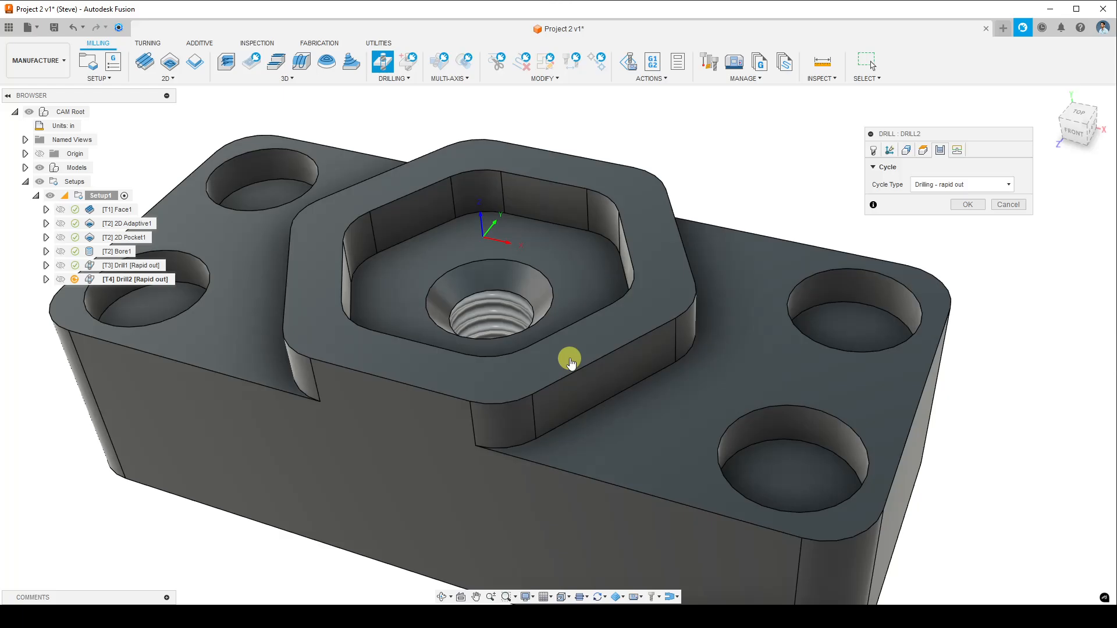
middle_click_drag(571, 363, 568, 389, "shift")
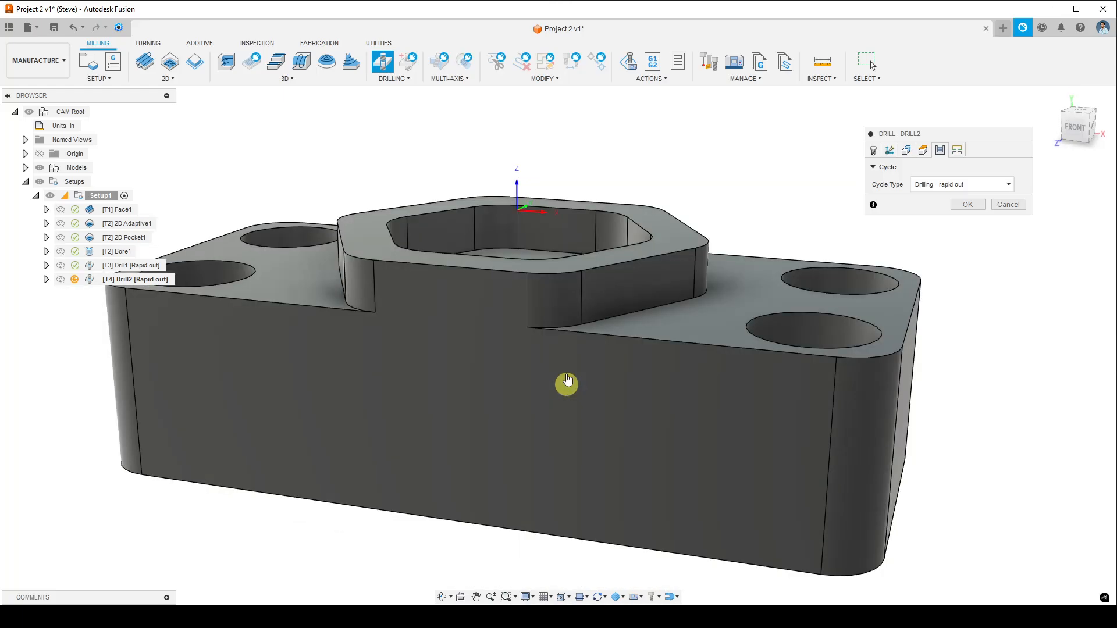
middle_click_drag(567, 381, 563, 292, "shift")
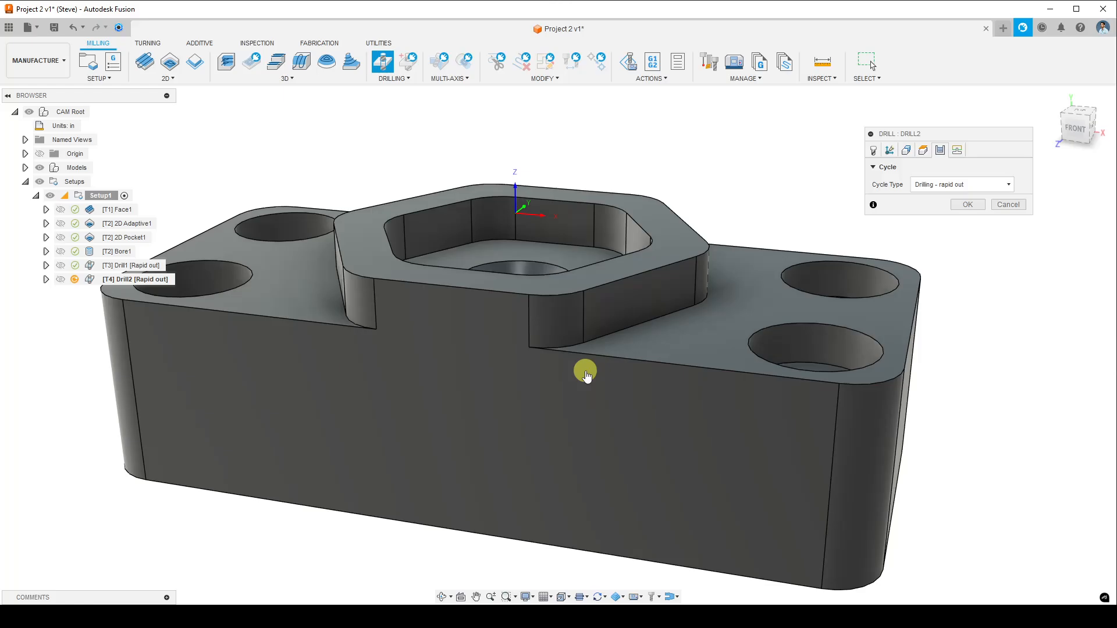
middle_click_drag(586, 375, 379, 437, "shift")
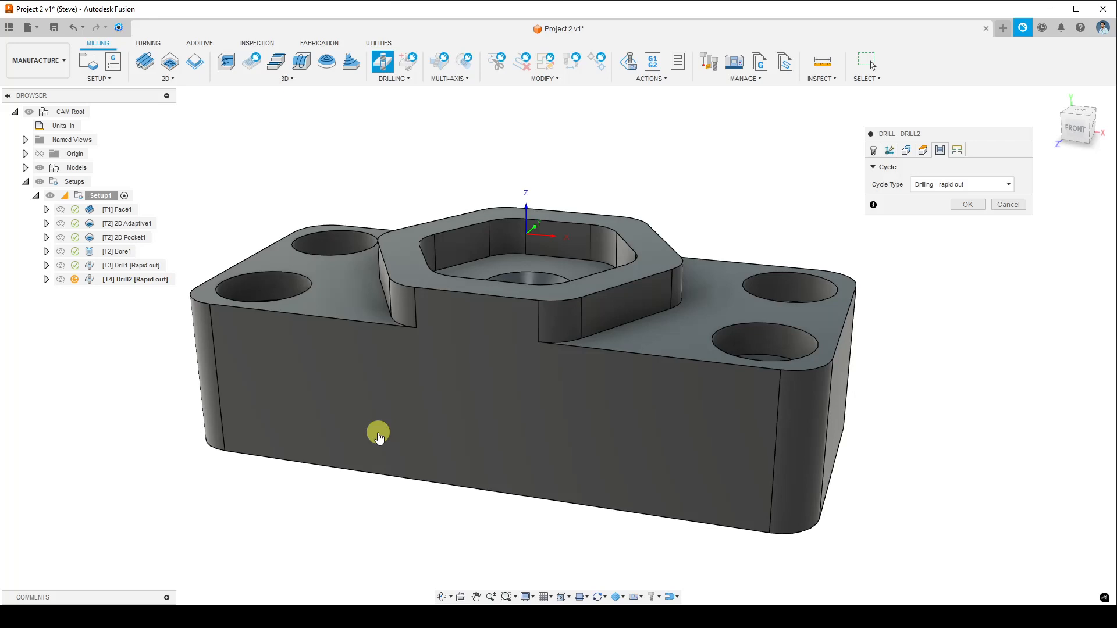
left_click(949, 185)
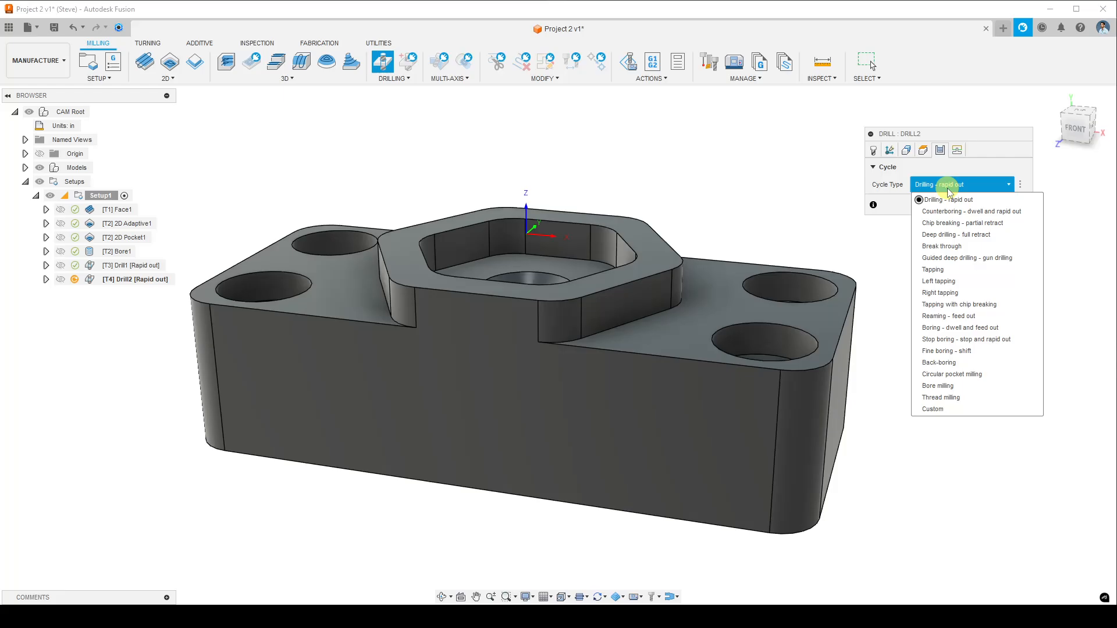
left_click(956, 235)
left_click(988, 203)
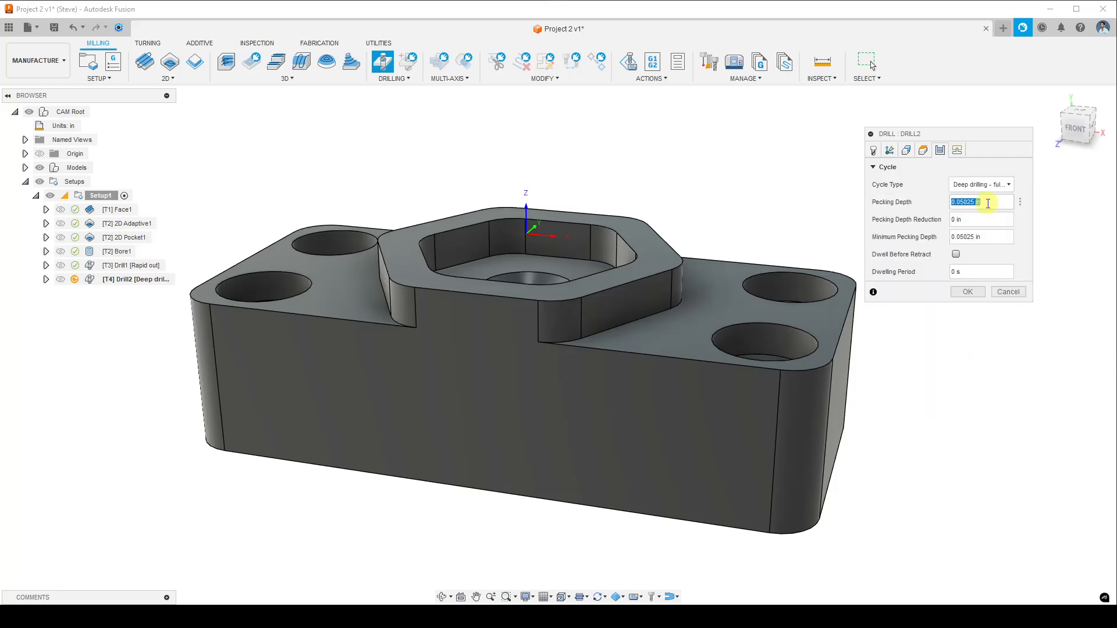
left_click(977, 294)
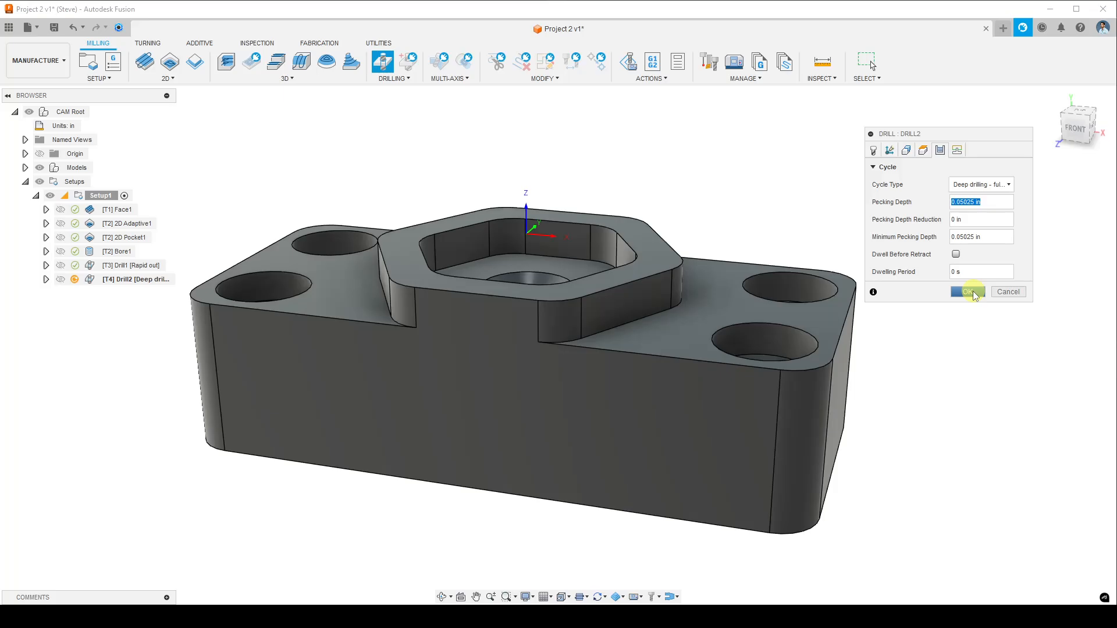
left_click(968, 292)
Simulate Setup1 through the deep drilling pass and toggle stock transparency to inspect the center through-hole
right_click(108, 196)
left_click(188, 318)
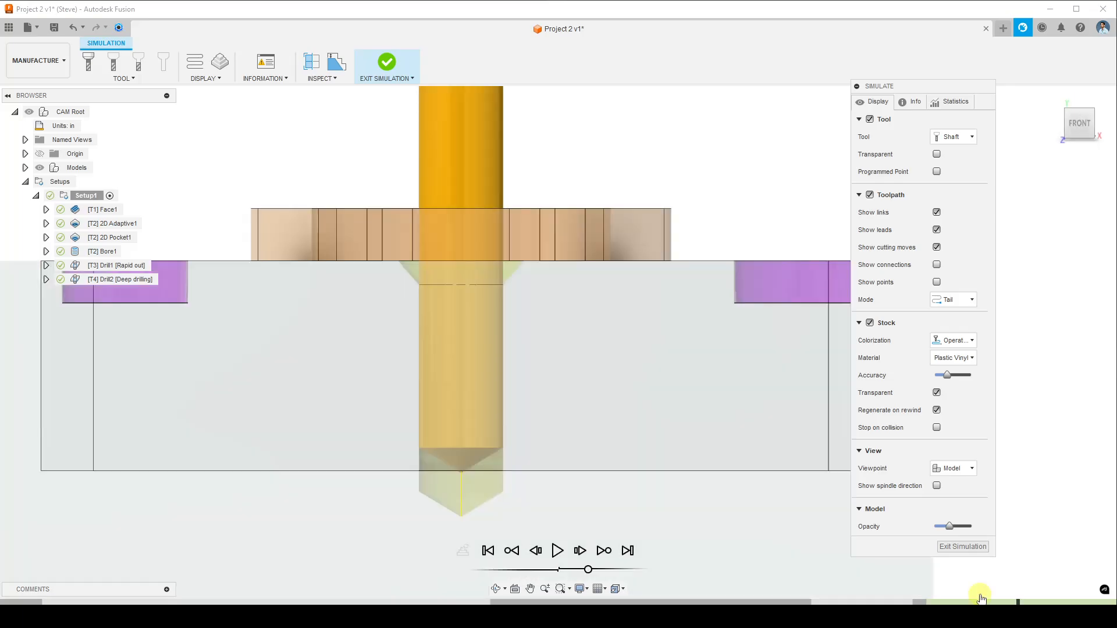
mouse_move(977, 601)
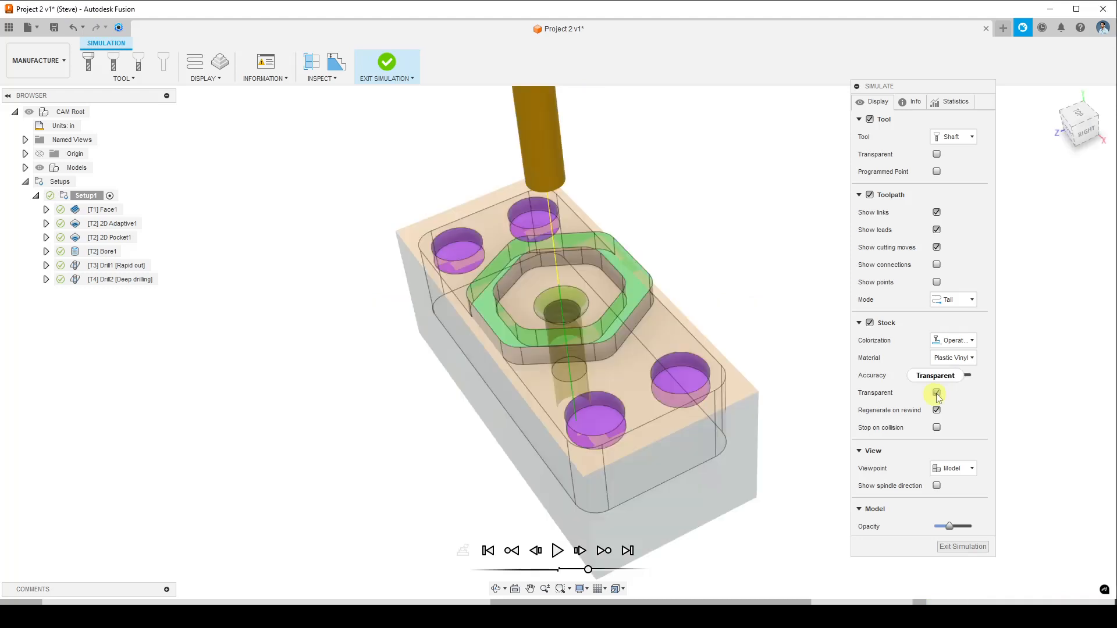
left_click(937, 394)
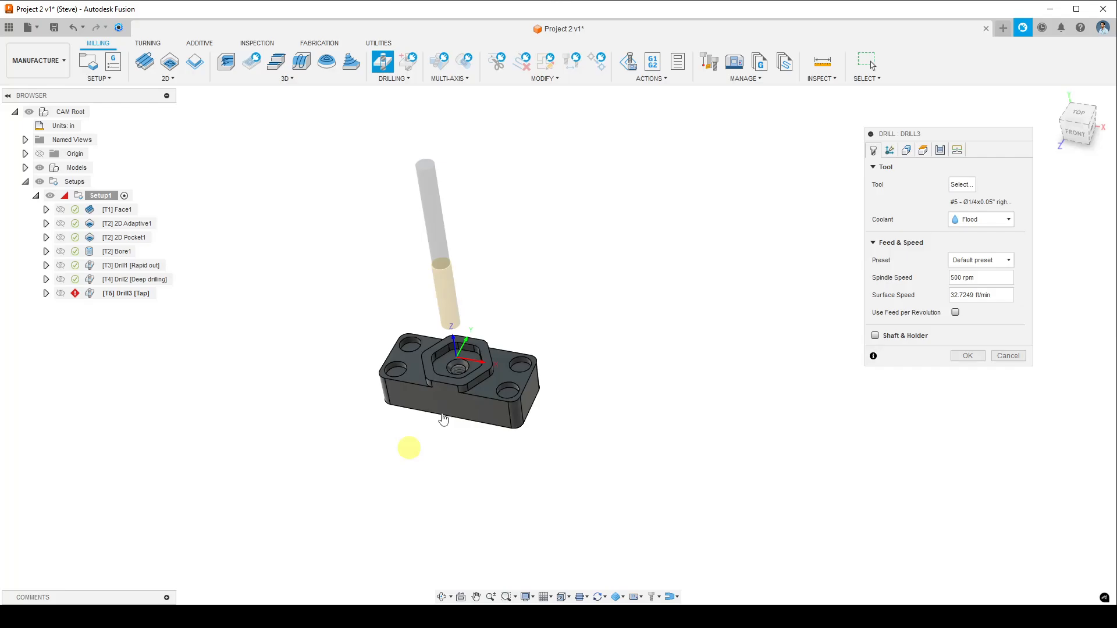
Create a third Drill operation with the 1/4-20 UNC right tap for the center hole, and inspect the tap above the part
scroll(464, 384, "up", 3)
middle_click_drag(466, 406, 447, 292, "shift")
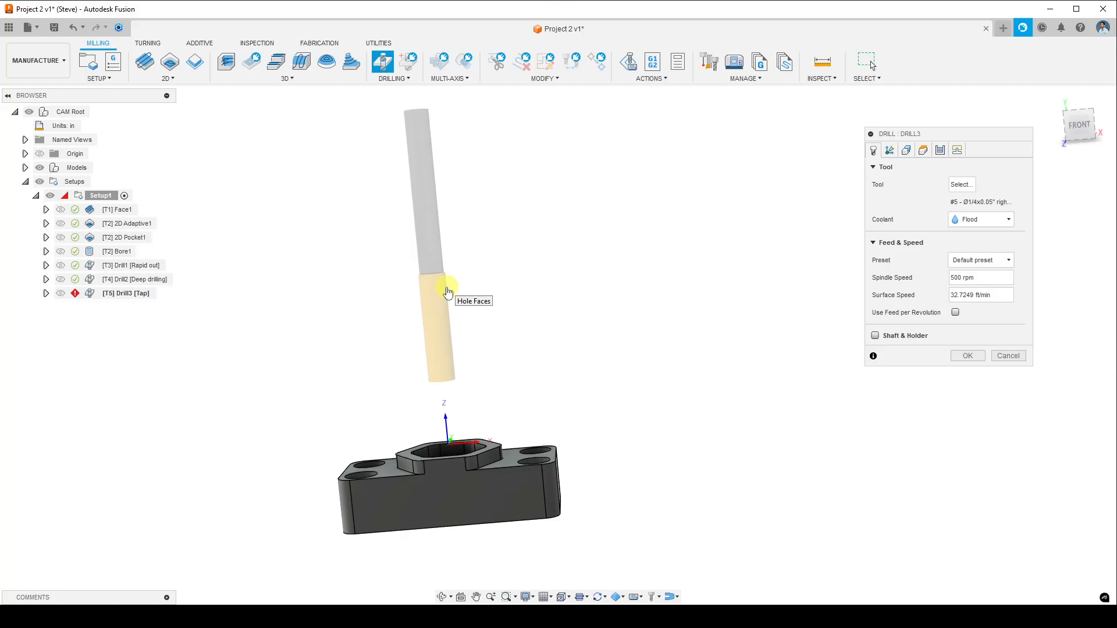
middle_click_drag(447, 292, 469, 385, "shift")
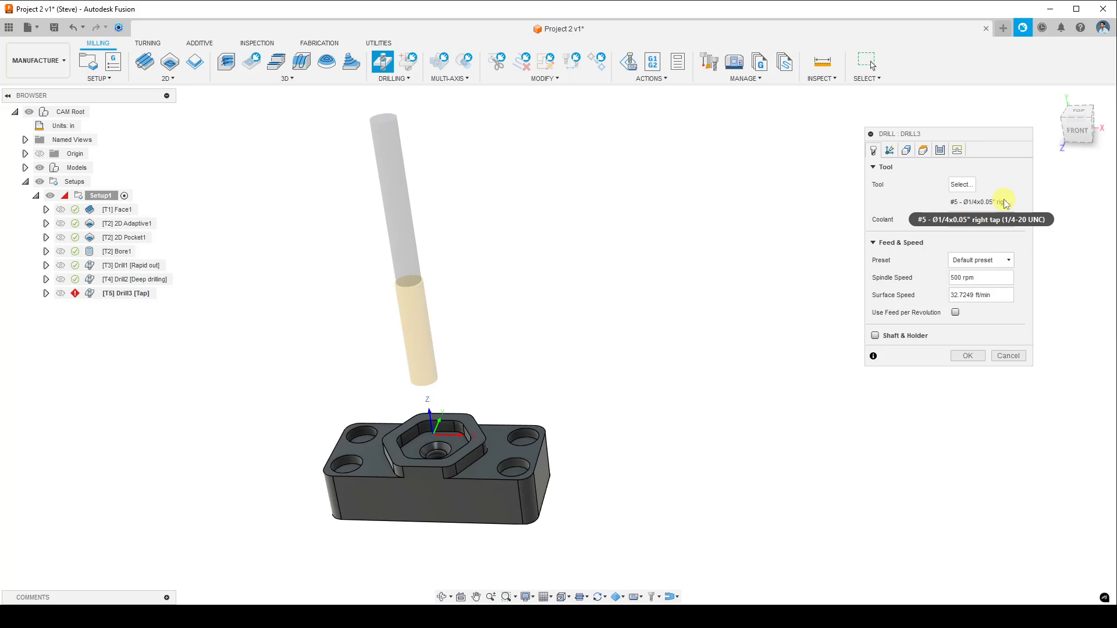
Set the tap operation's bottom height offset to -0.3 in from the hole bottom, checking the depth from the front
left_click(923, 150)
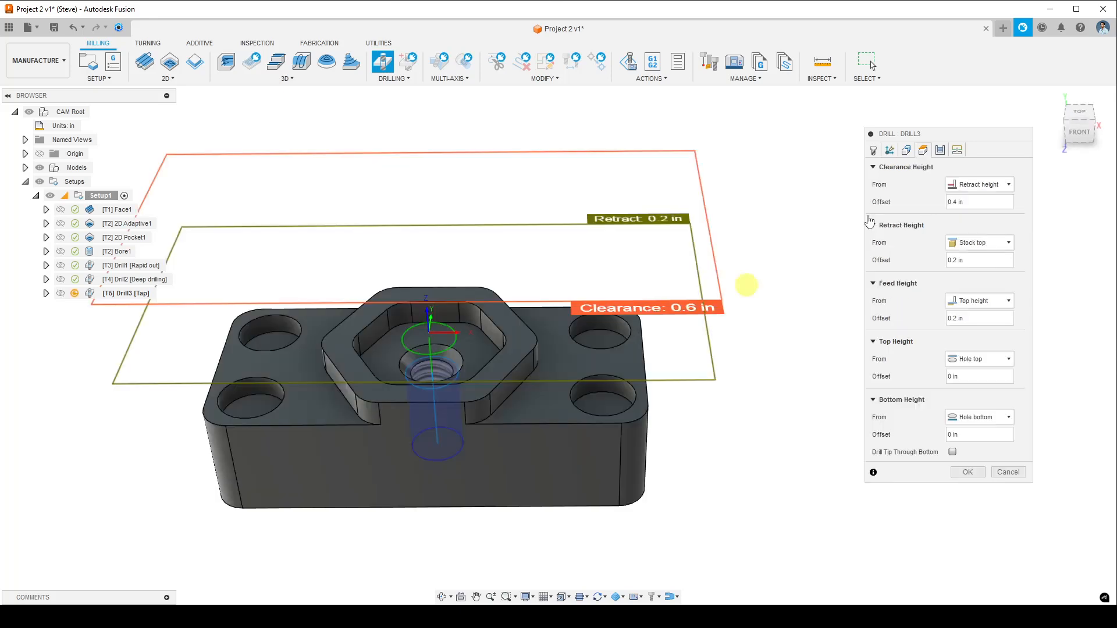
left_click(1077, 136)
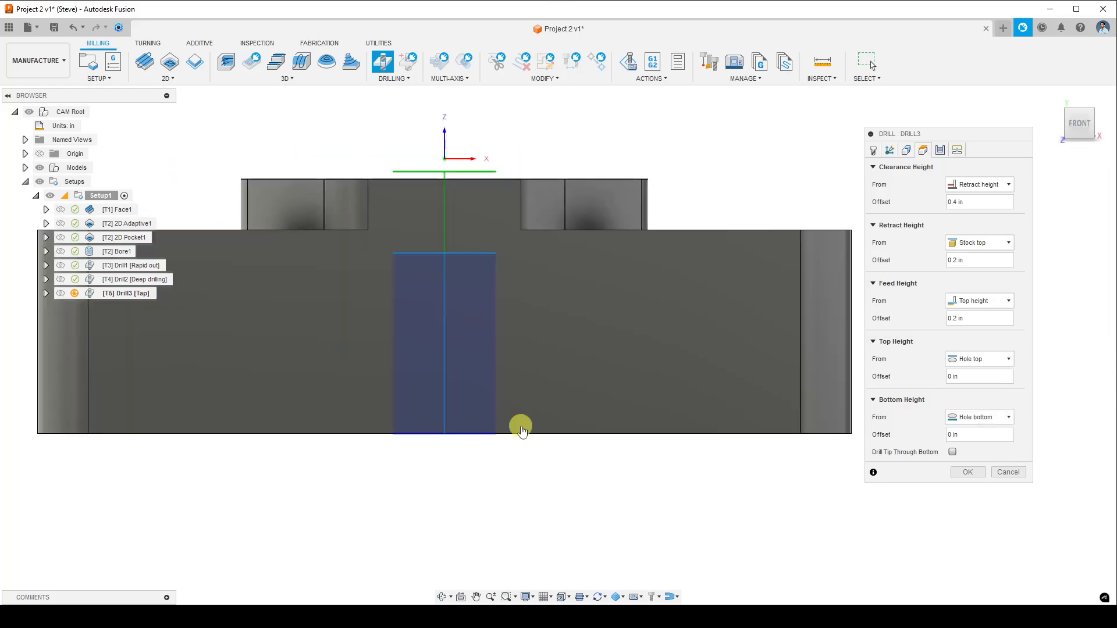
scroll(521, 429, "down", 3)
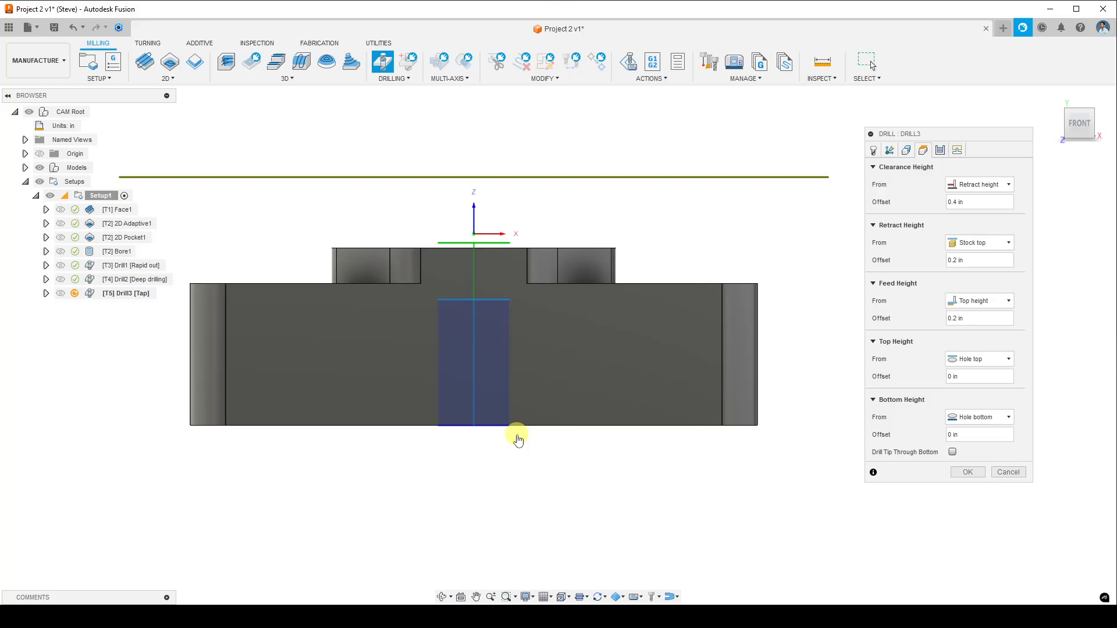
scroll(518, 441, "up", 1)
left_click(979, 435)
type("-")
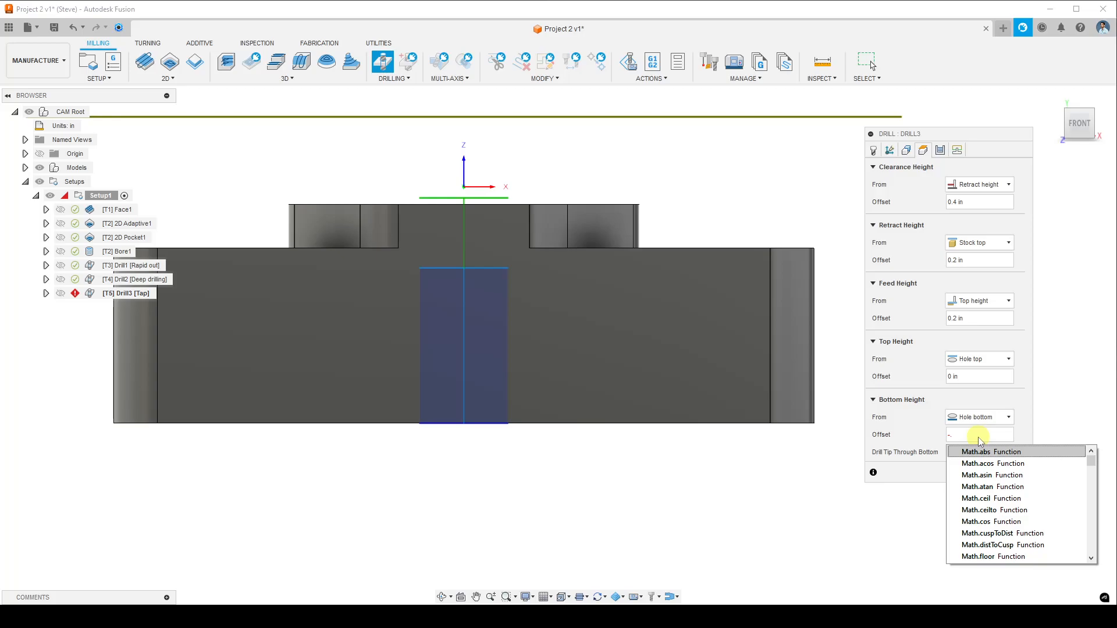
type("3")
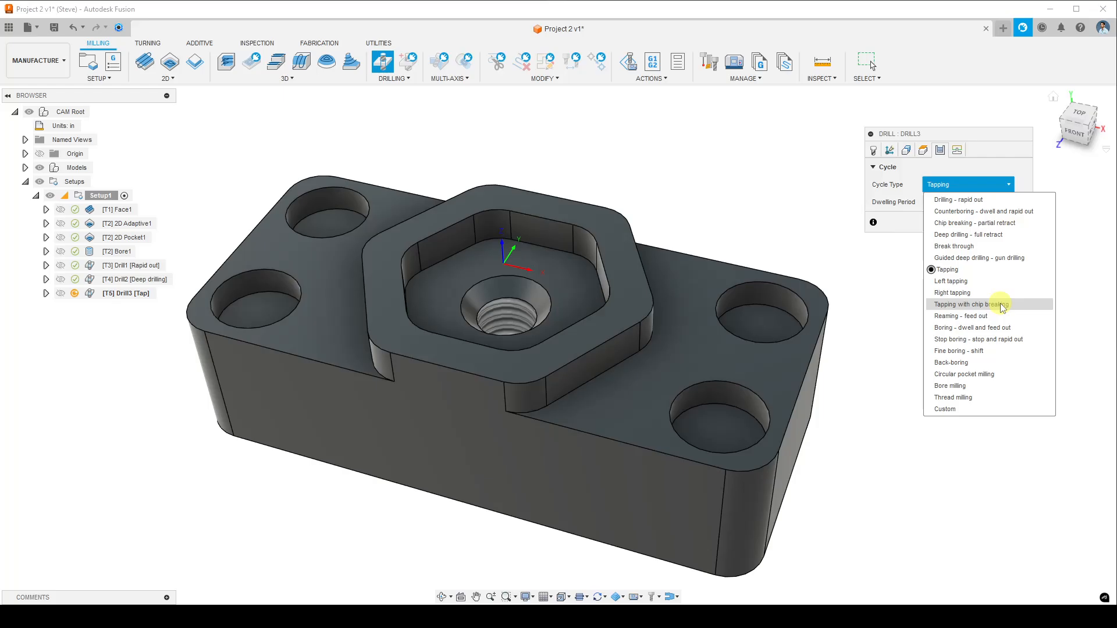
Set the tap's cycle type to Tapping with chip breaking, accept the operation, and simulate Setup1 through the tapping pass
left_click(1001, 305)
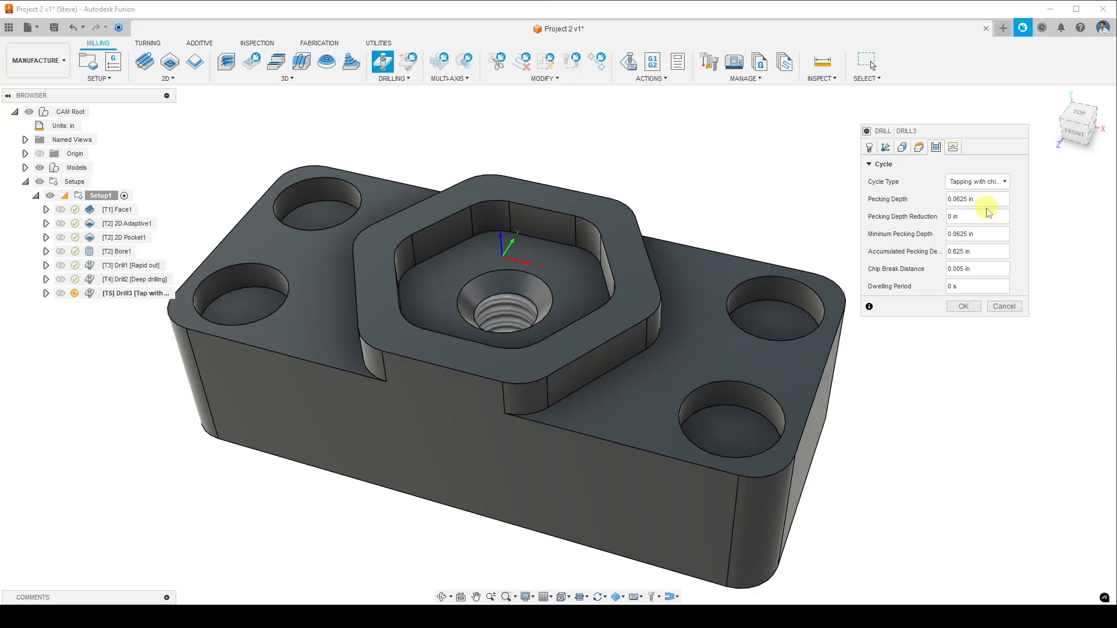
left_click(966, 307)
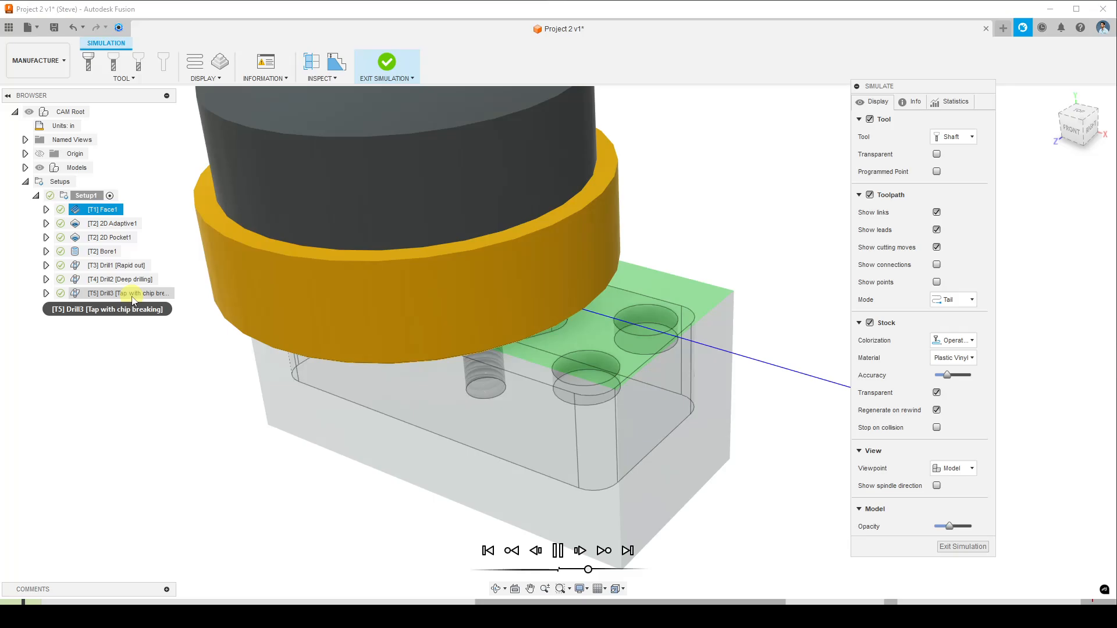
left_click(583, 569)
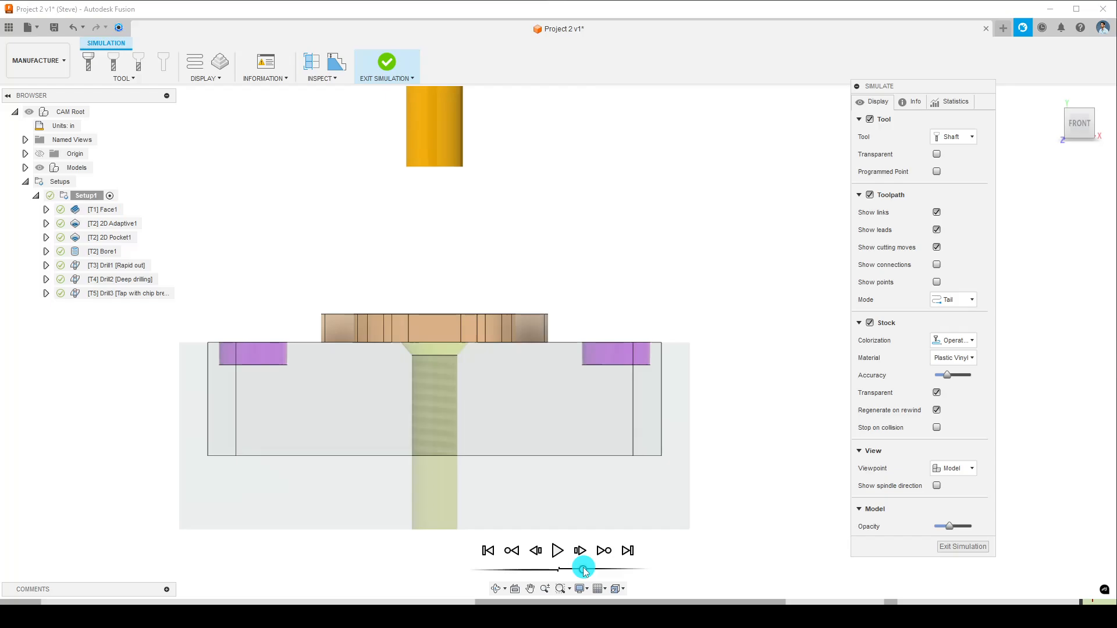
left_click(558, 550)
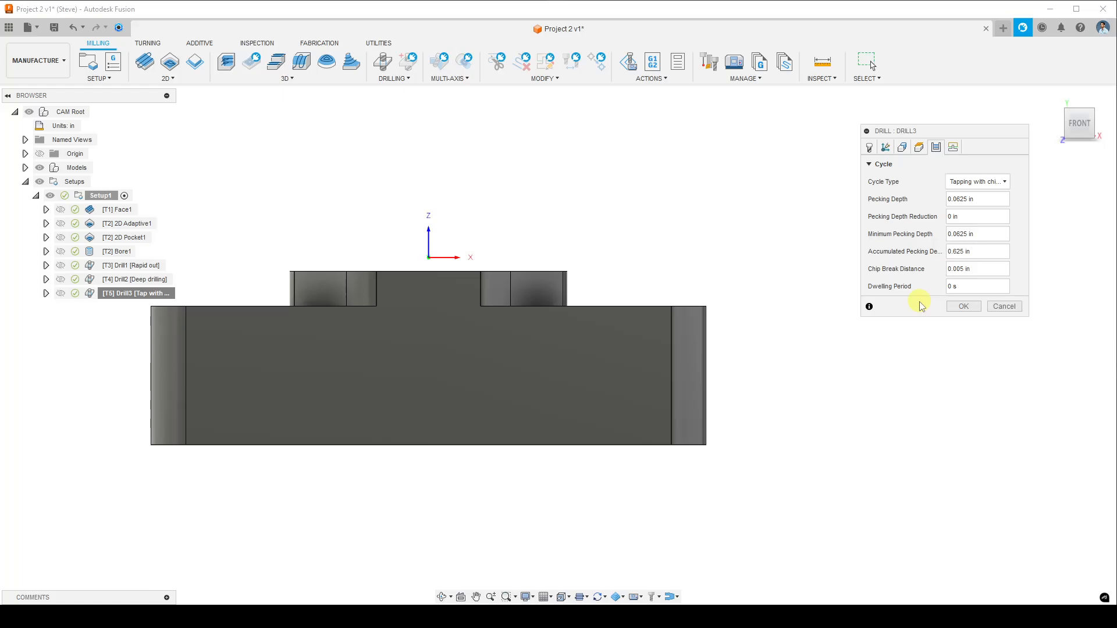
Set the tap's Accumulated Pecking Depth to 0.25 in, accept the operation, and inspect the tapped center hole in the simulation
left_click(996, 253)
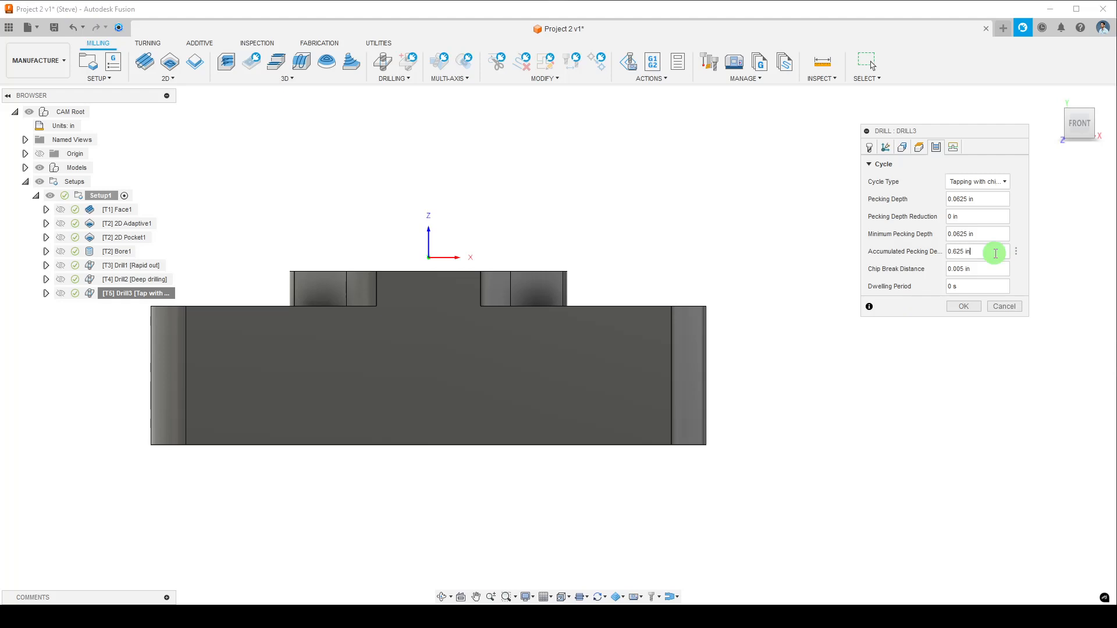
double_click(996, 253)
type(".25")
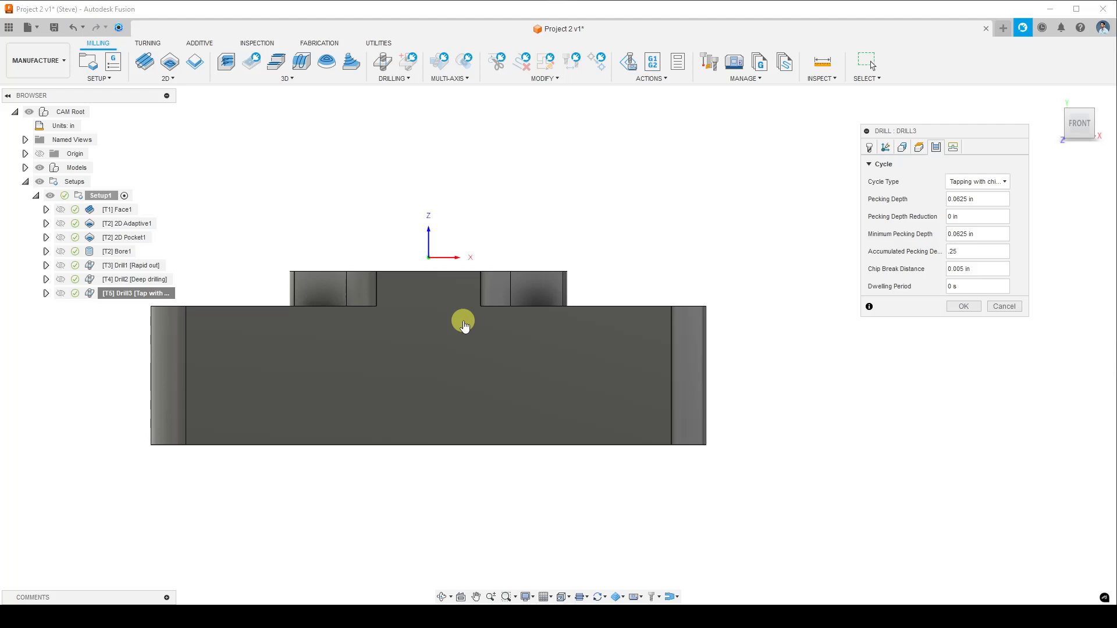
key("Return")
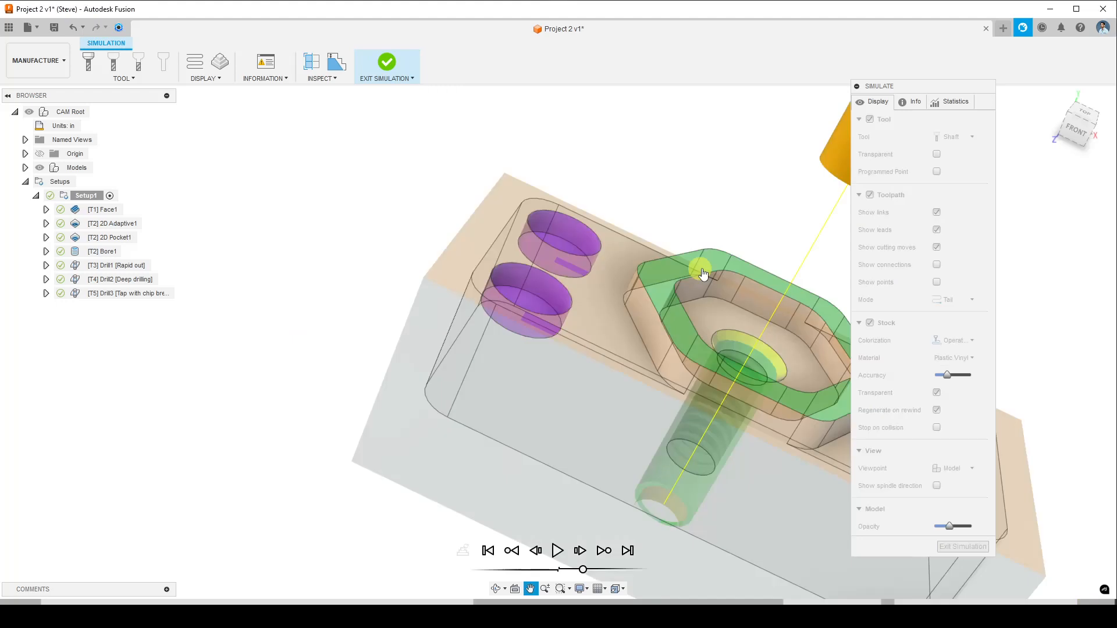
middle_click_drag(703, 274, 428, 328, "shift")
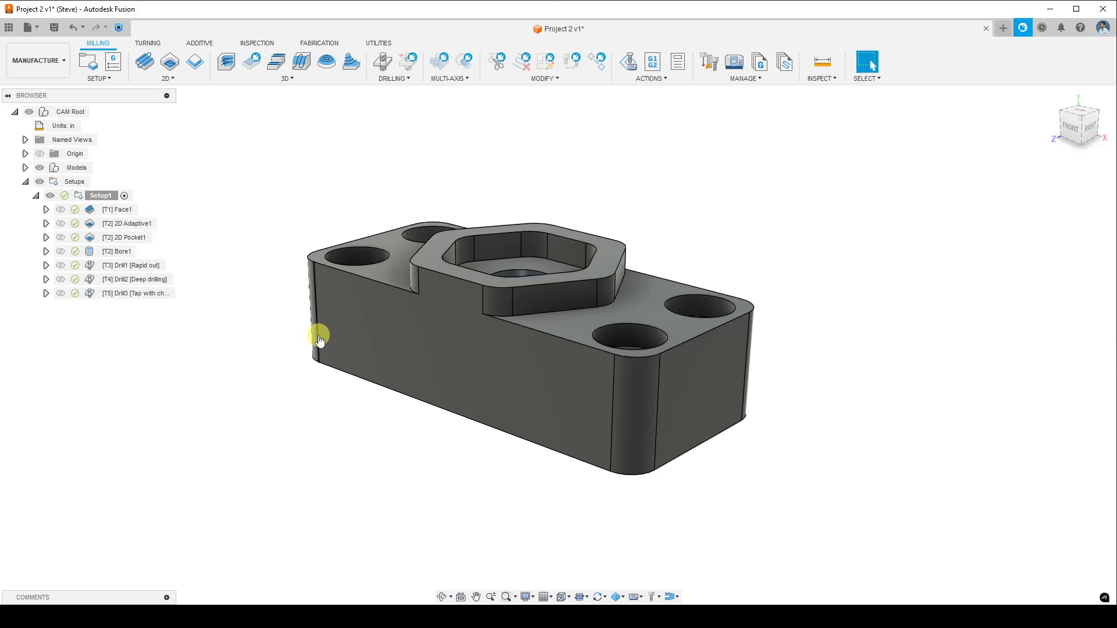
Assign the 1/2" Flat End Mill from the CNC Beginner (HAAS VF2) library to the second 2D Adaptive operation
left_click(959, 183)
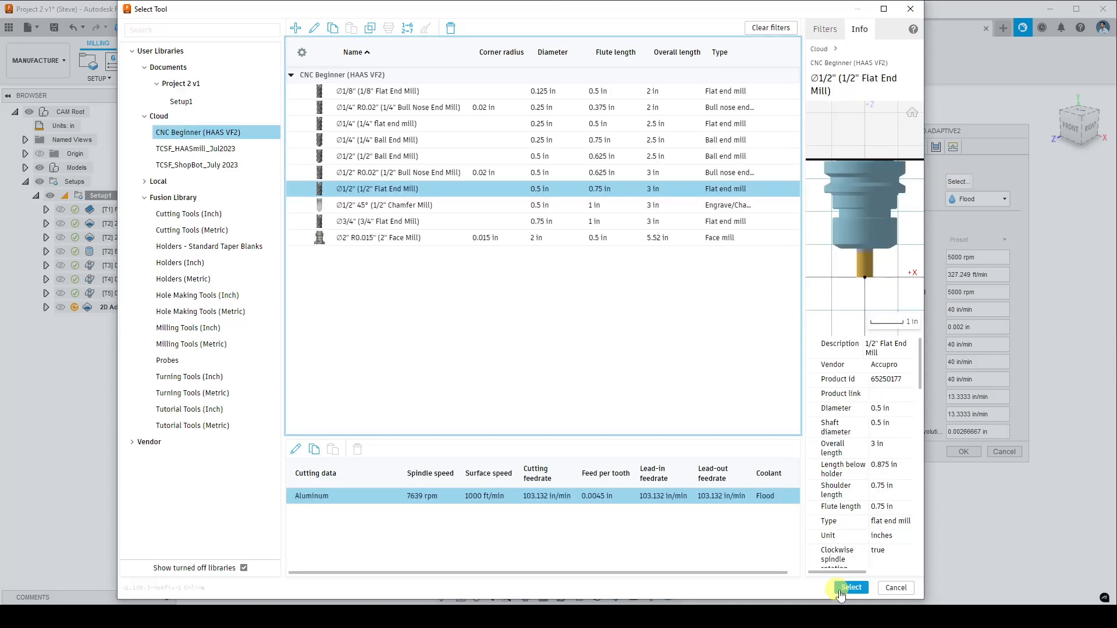
left_click(850, 589)
left_click(851, 588)
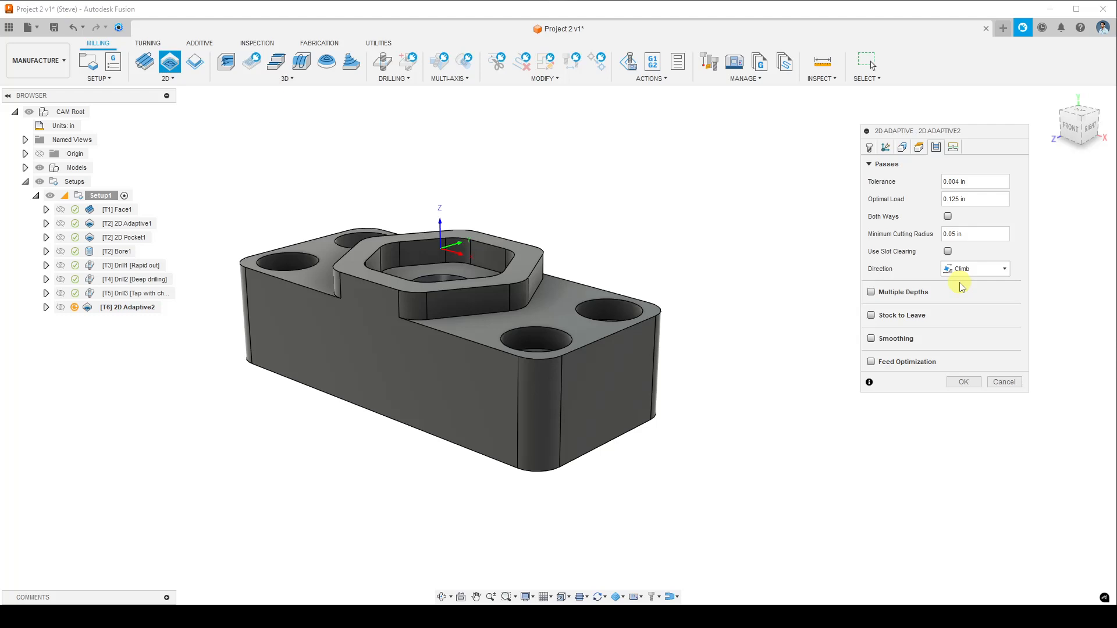
Set the second 2D Adaptive's Optimal Load to 0.1348 in, accept the operation, and inspect its perimeter pass in the simulation
left_click(991, 199)
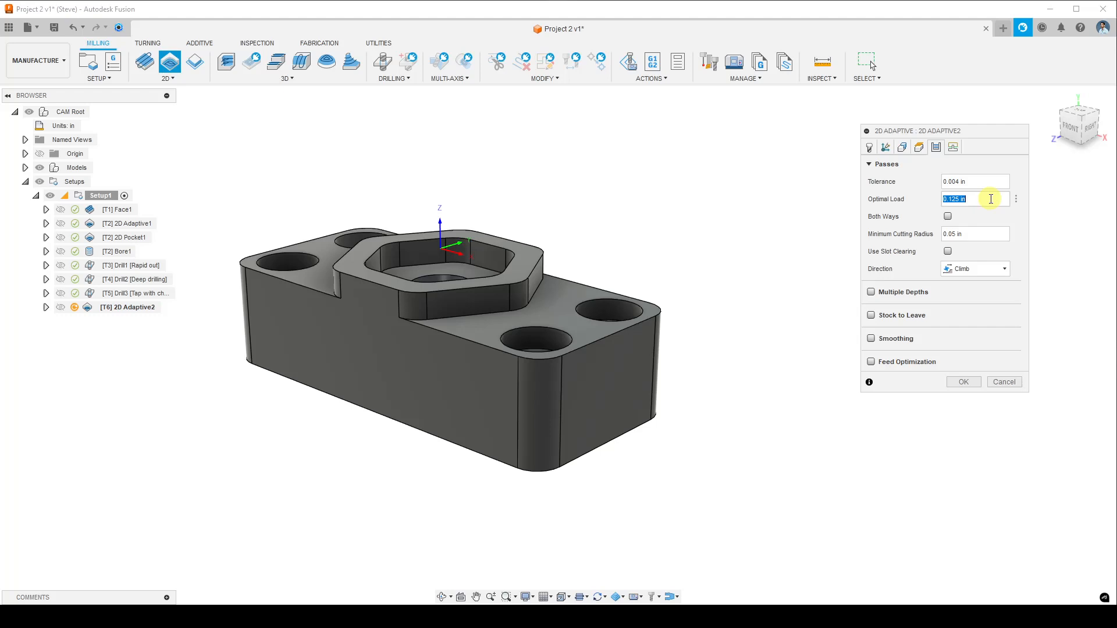
type(".1348")
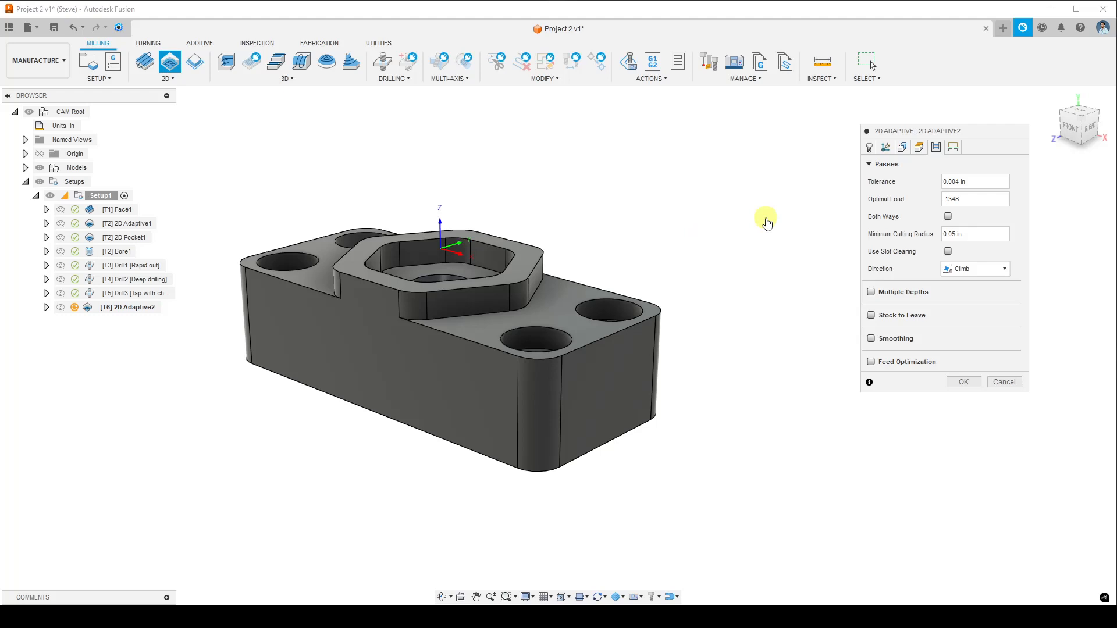
left_click(965, 382)
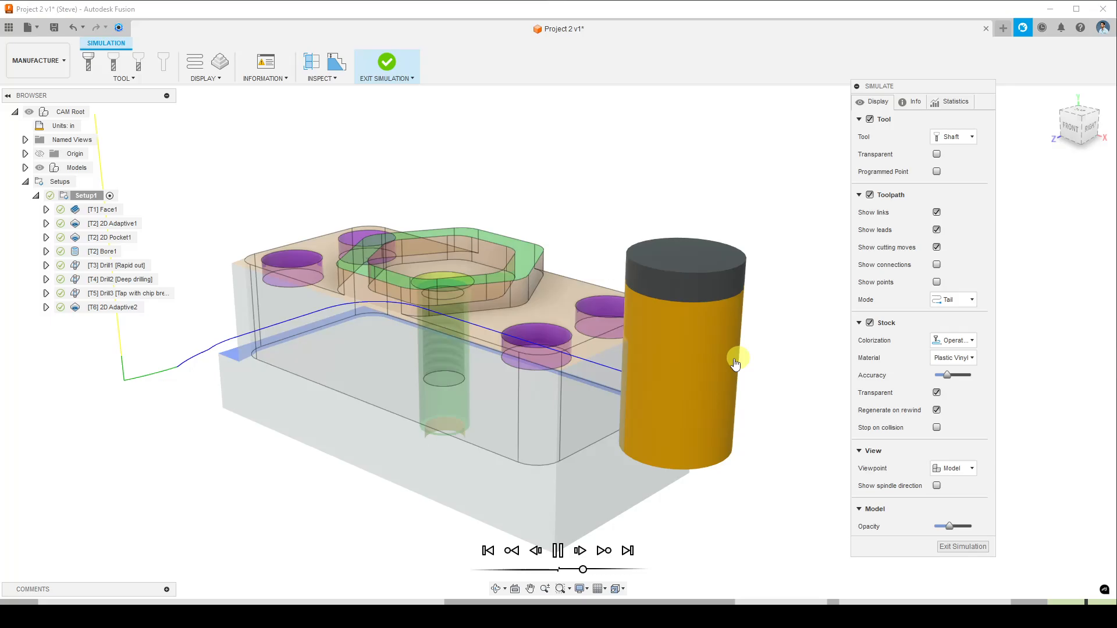
middle_click_drag(734, 363, 428, 365, "shift")
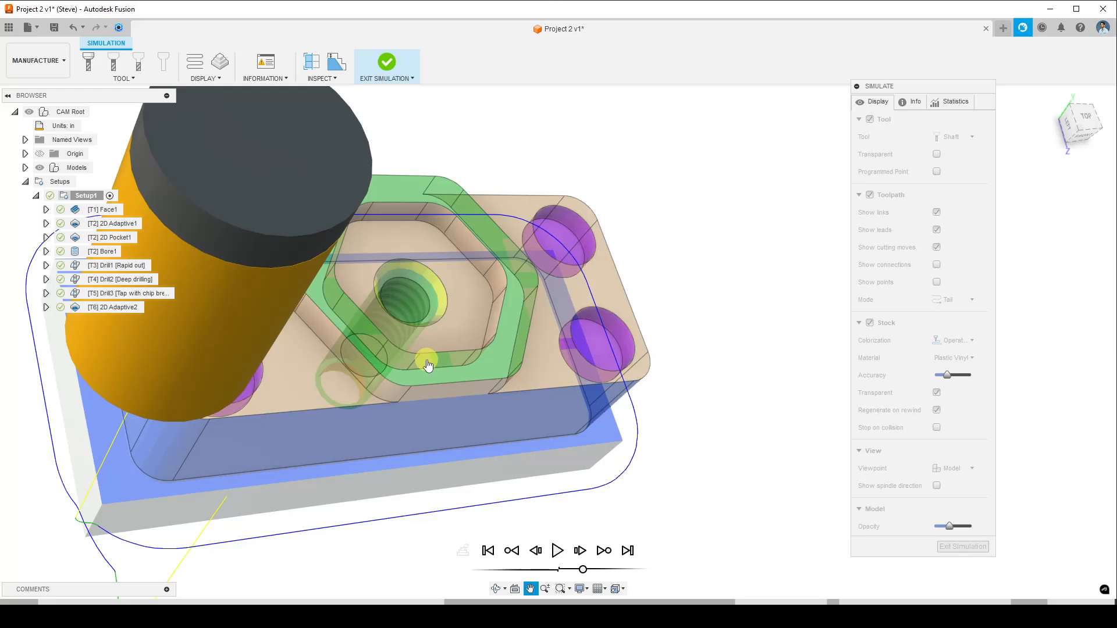
Simulate Setup1 through the 2D Contour pass and inspect the stock comparison at the center hole and outer walls
left_click(99, 198)
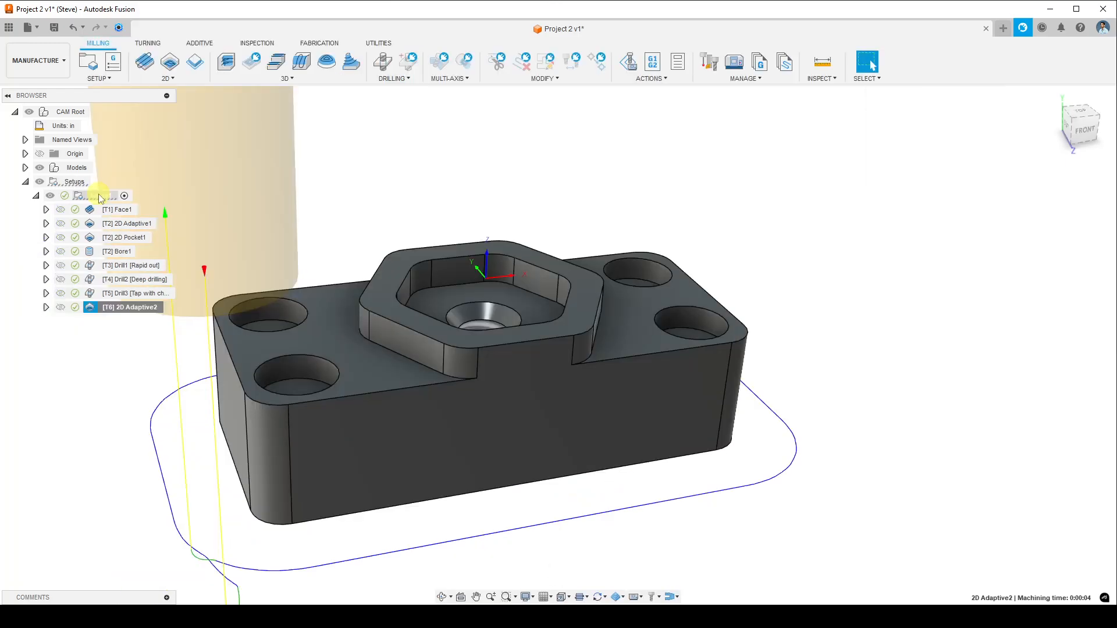
right_click(100, 197)
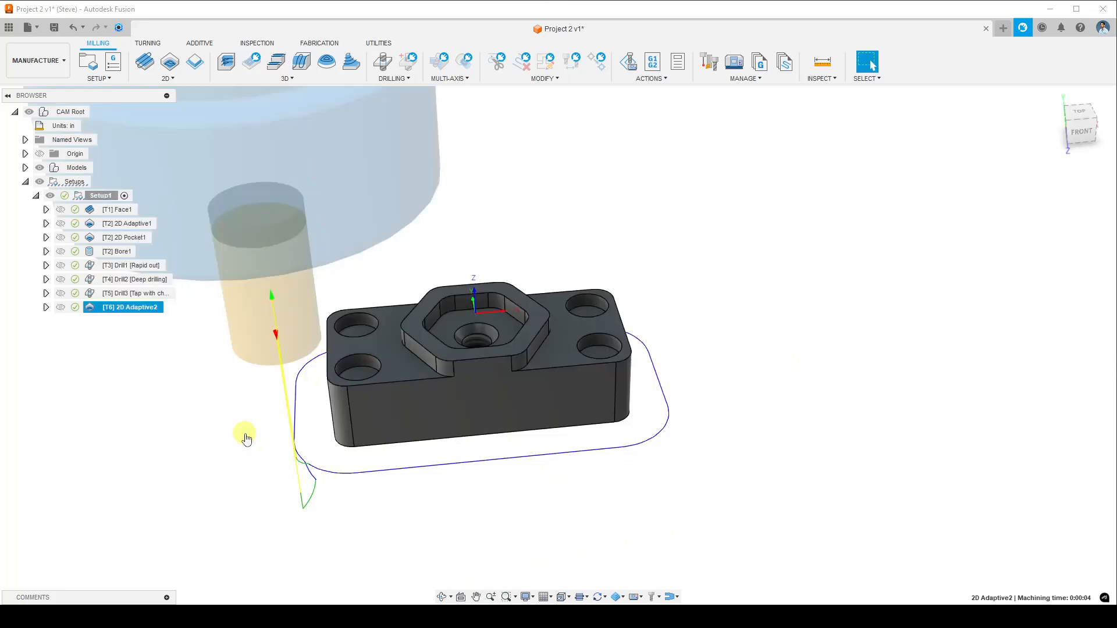
scroll(615, 440, "up", 2)
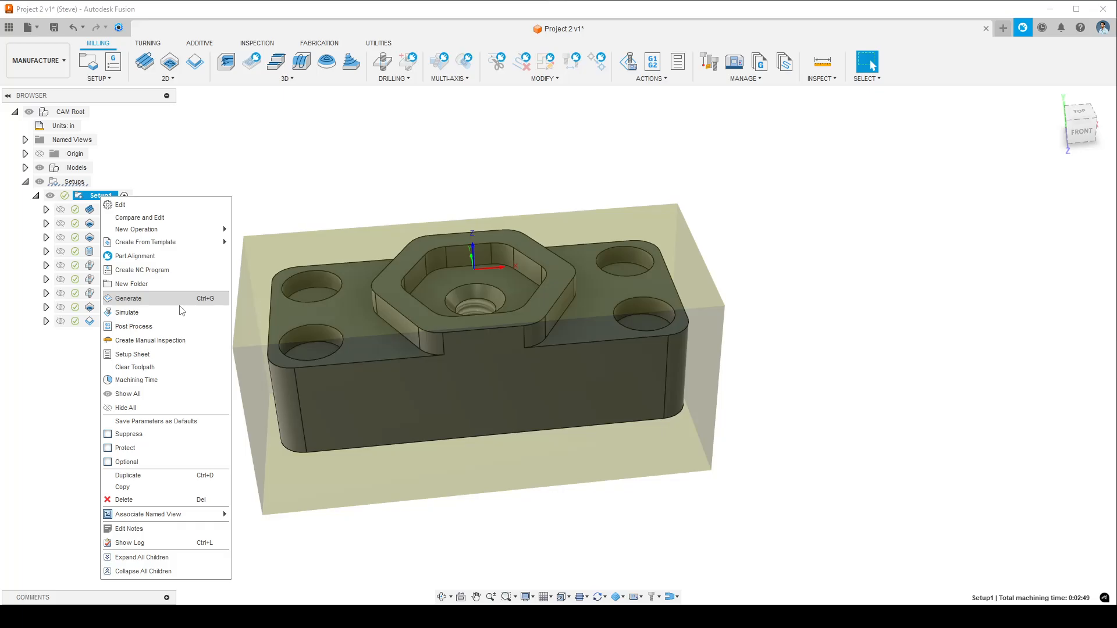
left_click(182, 312)
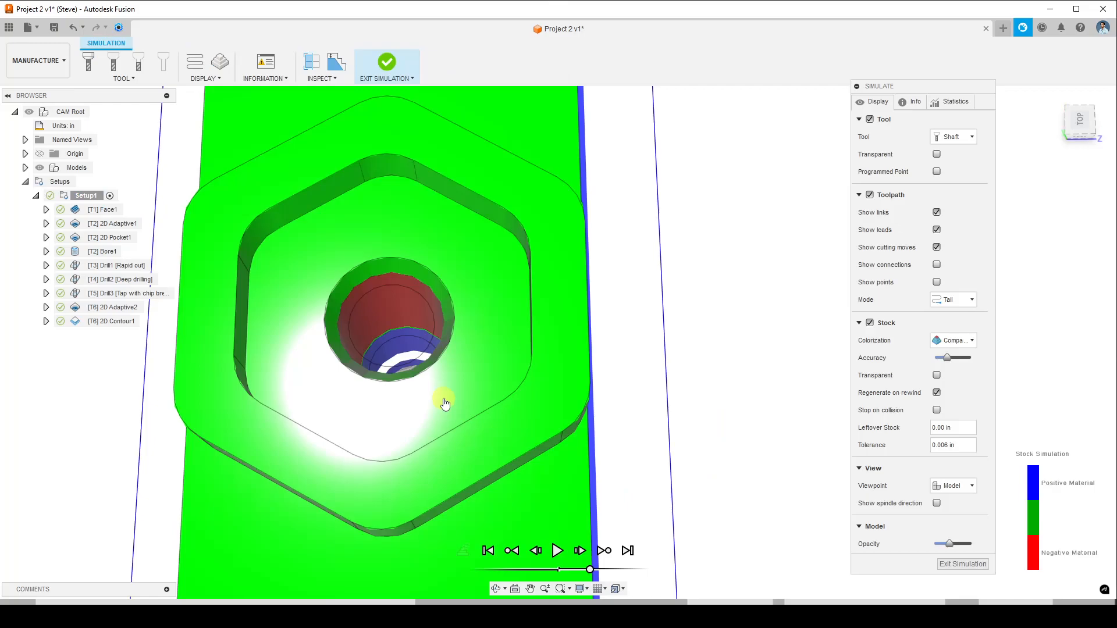
scroll(443, 399, "down", 3)
middle_click_drag(444, 399, 436, 386, "shift")
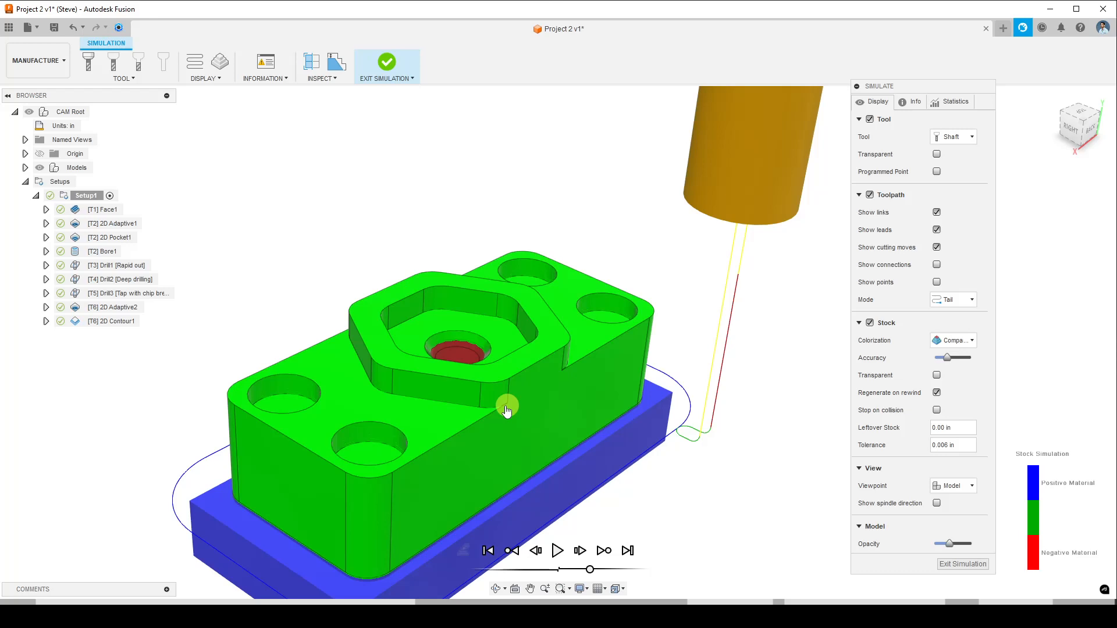
scroll(507, 410, "up", 4)
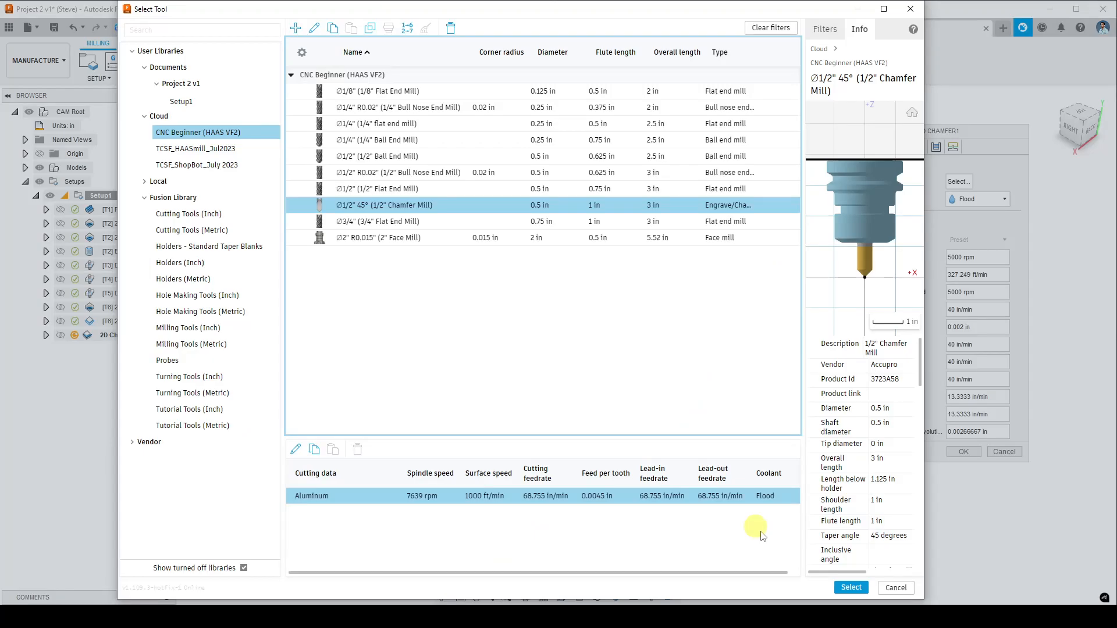
Create a 2D Chamfer on the part's upper edges with the 1/2" 45° Chamfer Mill, 0.005 in chamfer width and 0.05 in tip offset
left_click(850, 588)
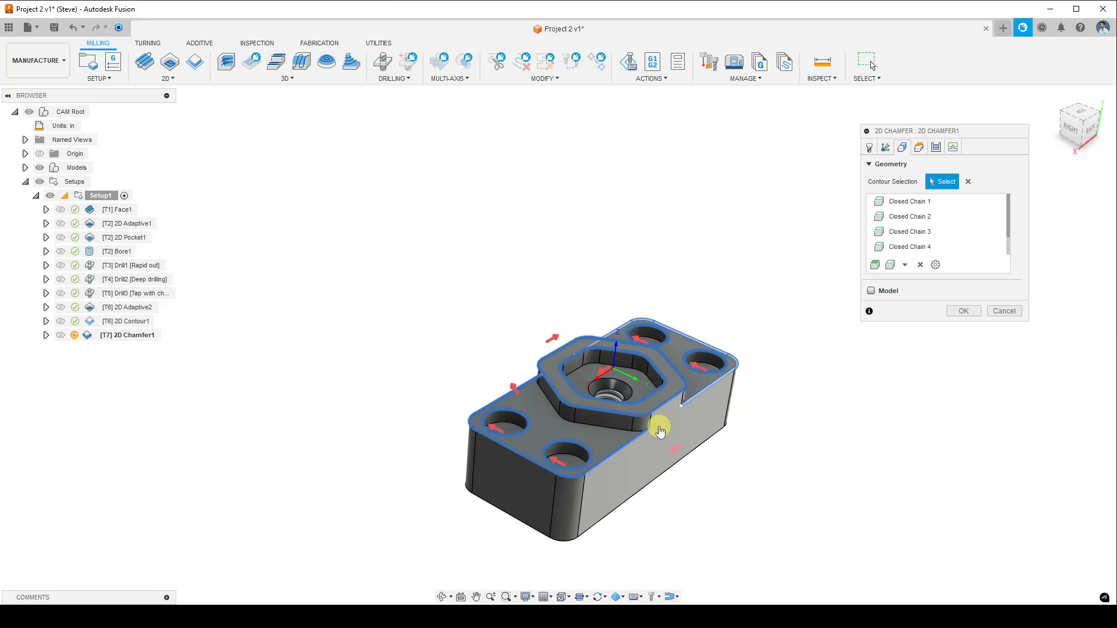
middle_click_drag(660, 431, 625, 480, "shift")
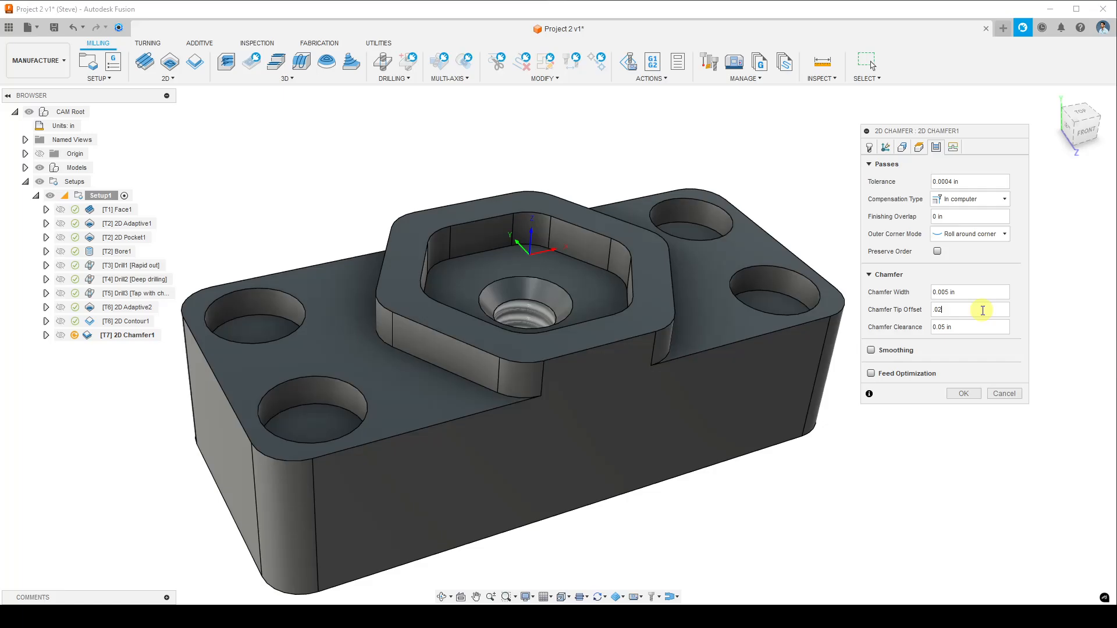
key("BackSpace")
type("5")
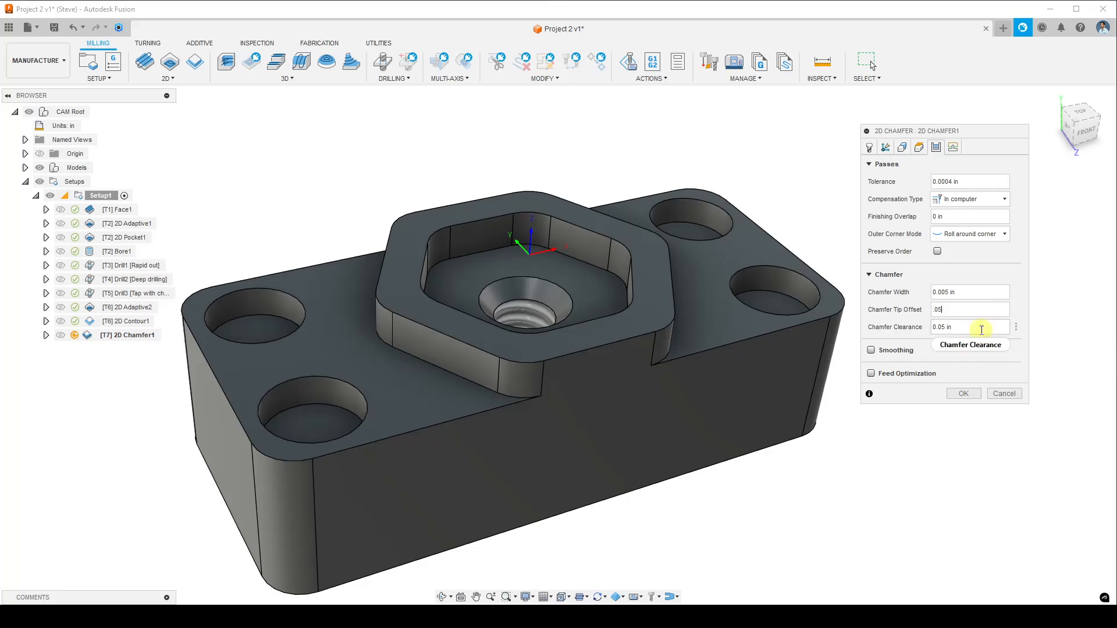
key("Tab")
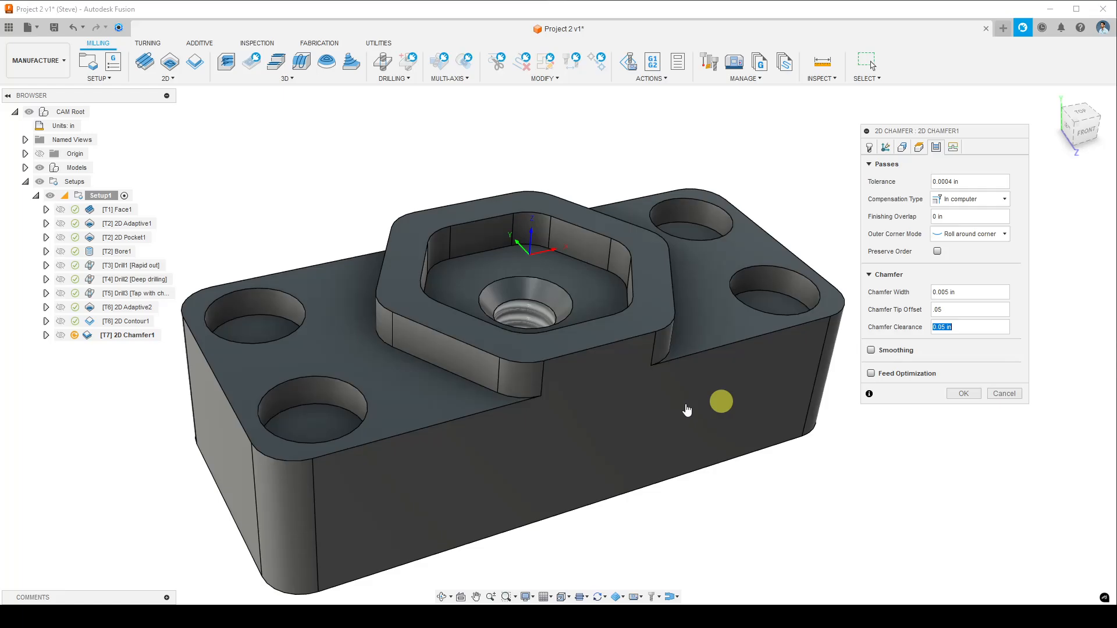
Simulate Setup1 through the 2D Chamfer pass and inspect the machined part from the back and the underside
left_click(583, 569)
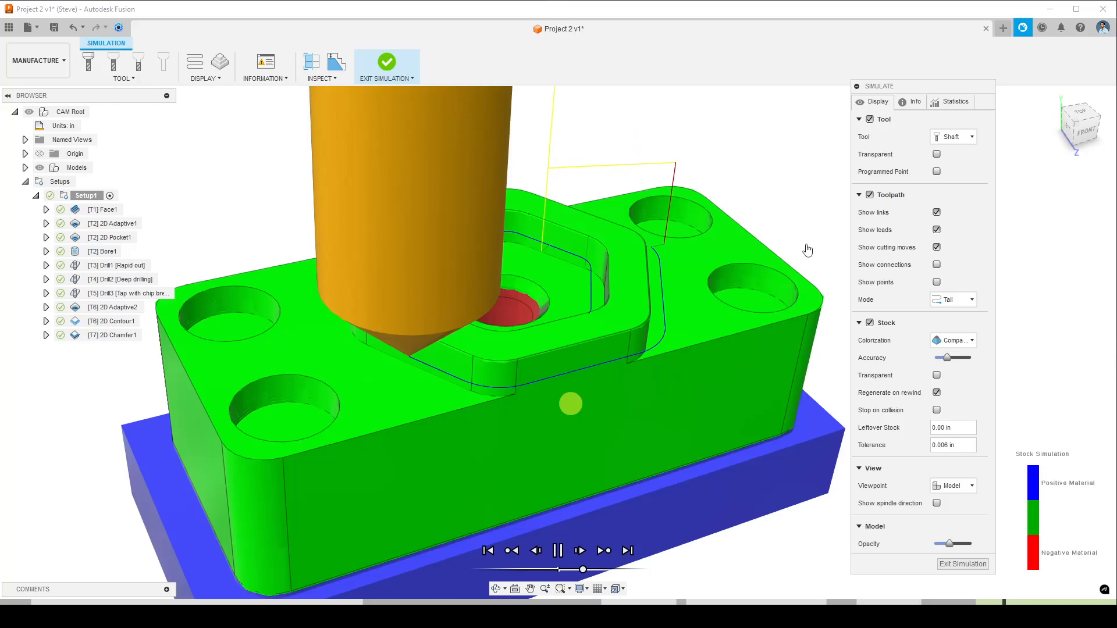
left_click(1083, 130)
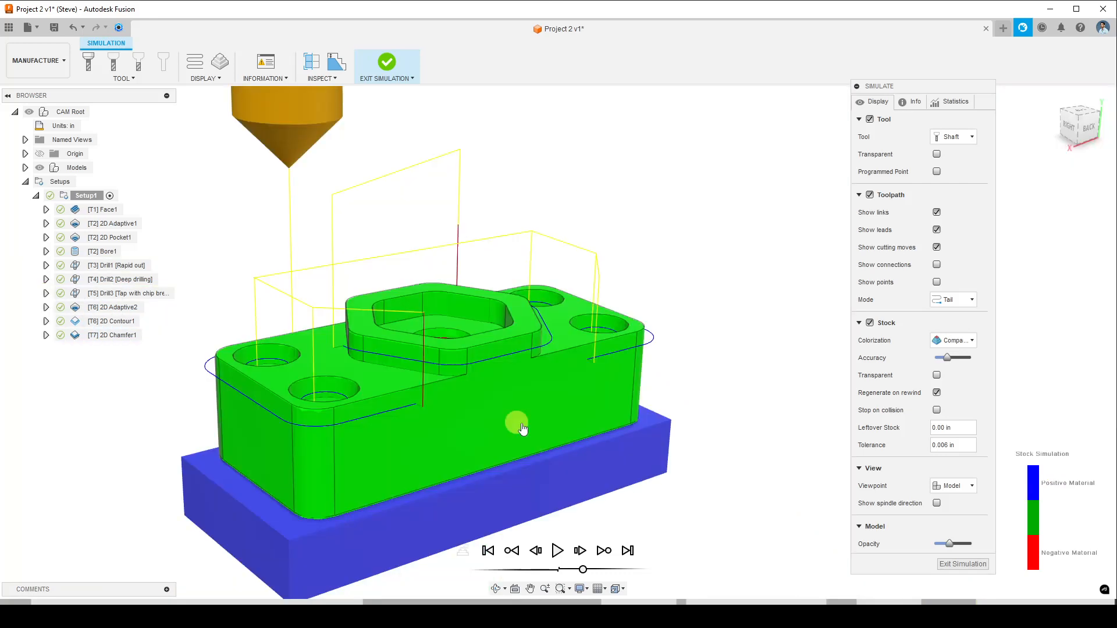
middle_click_drag(522, 429, 532, 327, "shift")
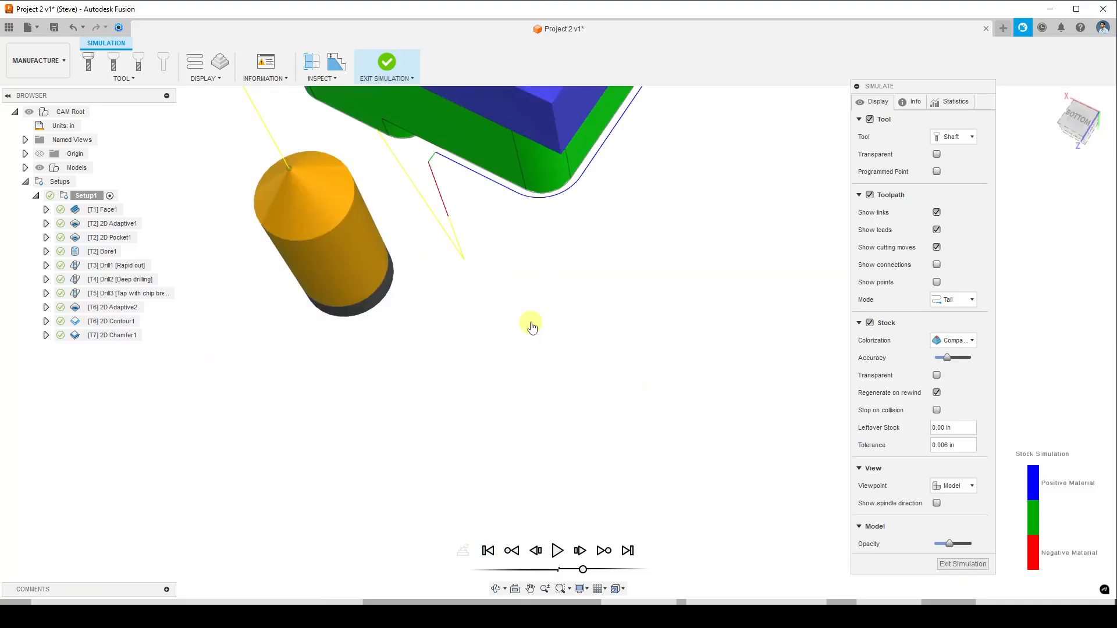